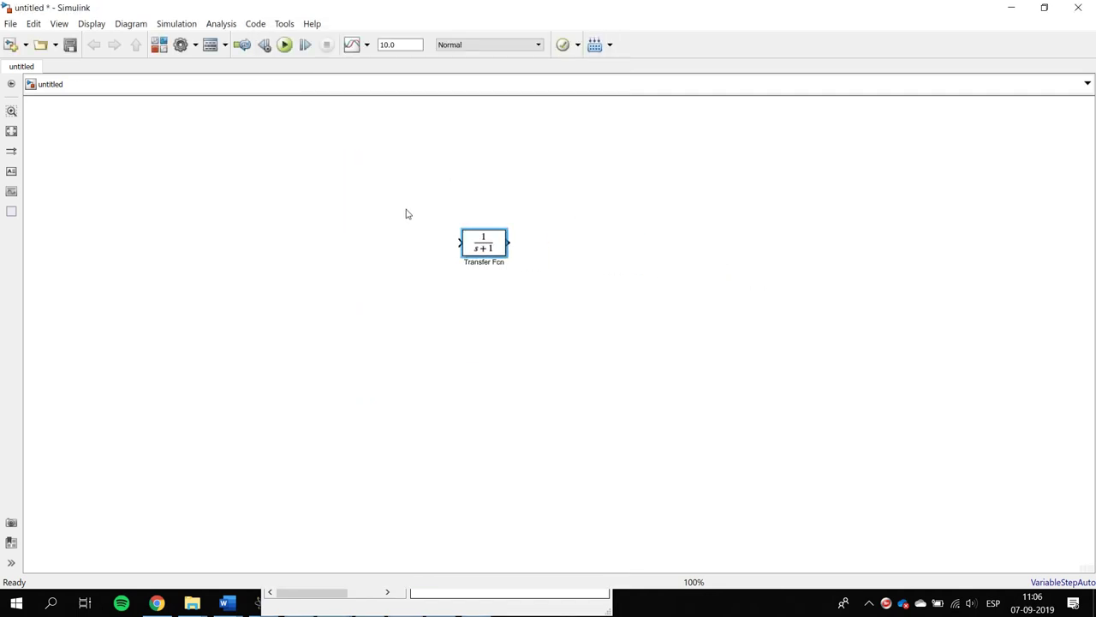
- Set the Transfer Fcn block's denominator coefficients to [1 4 10]
{"action": "key", "text": "ctrl+plus"}
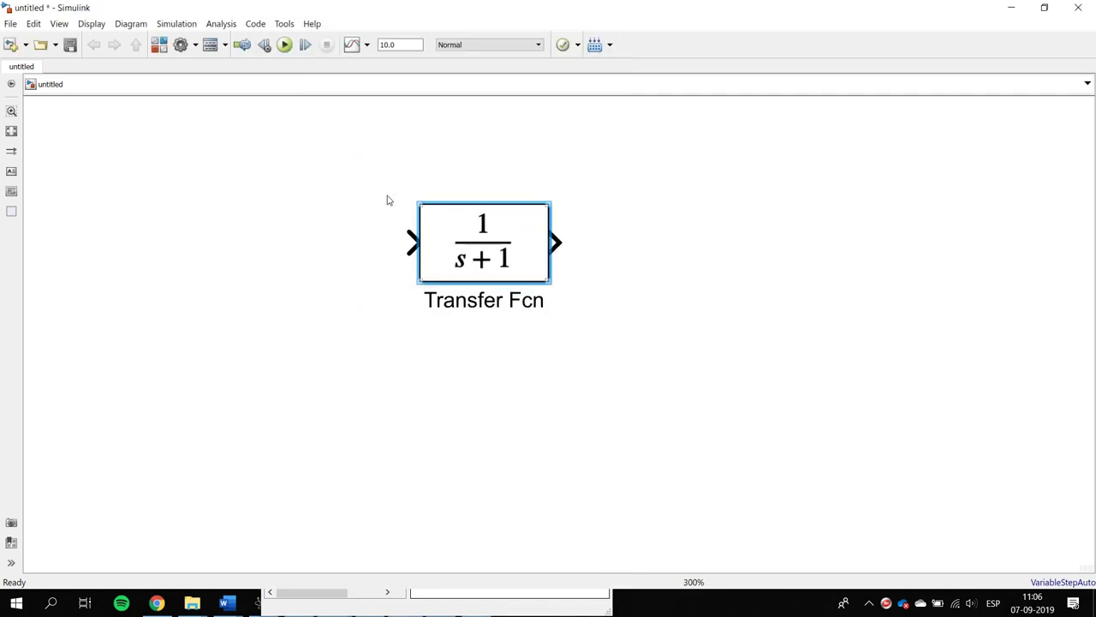
{"action": "key", "text": "Return"}
{"action": "key", "text": "Tab"}
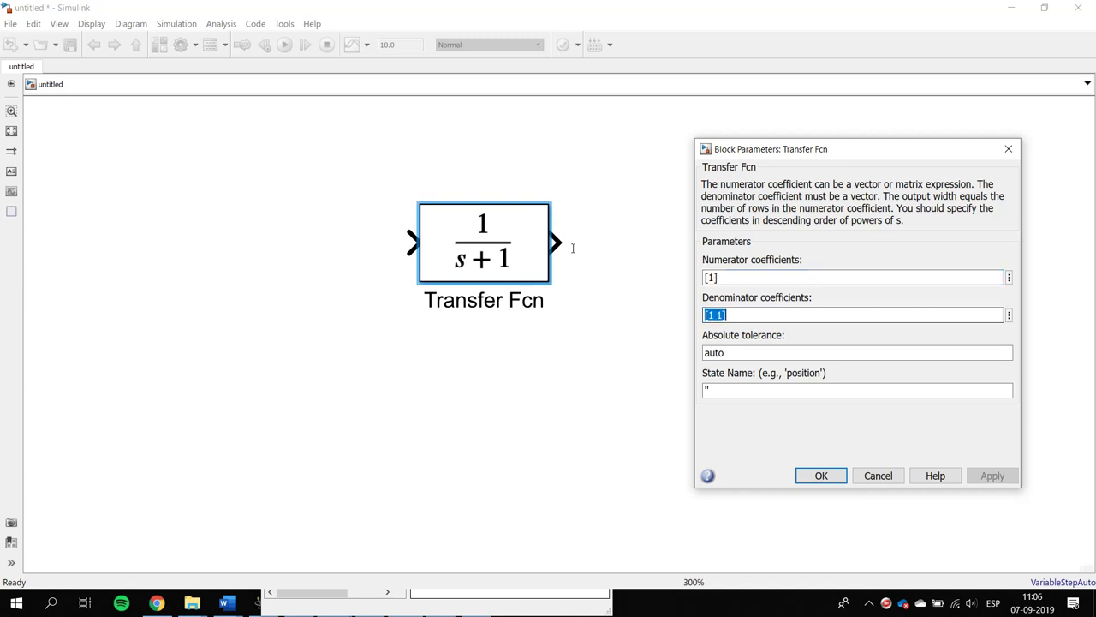
{"action": "key", "text": "BackSpace"}
{"action": "key", "text": "BackSpace"}
{"action": "key", "text": "Delete"}
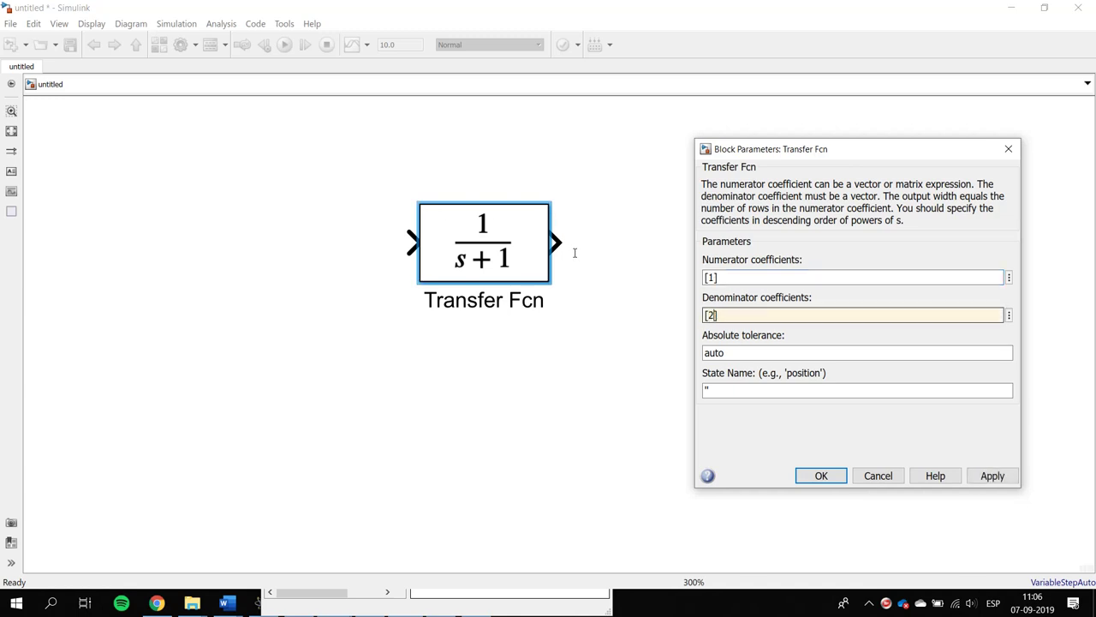
{"action": "key", "text": "BackSpace"}
{"action": "type", "text": "1 4 10"}
{"action": "key", "text": "Return"}
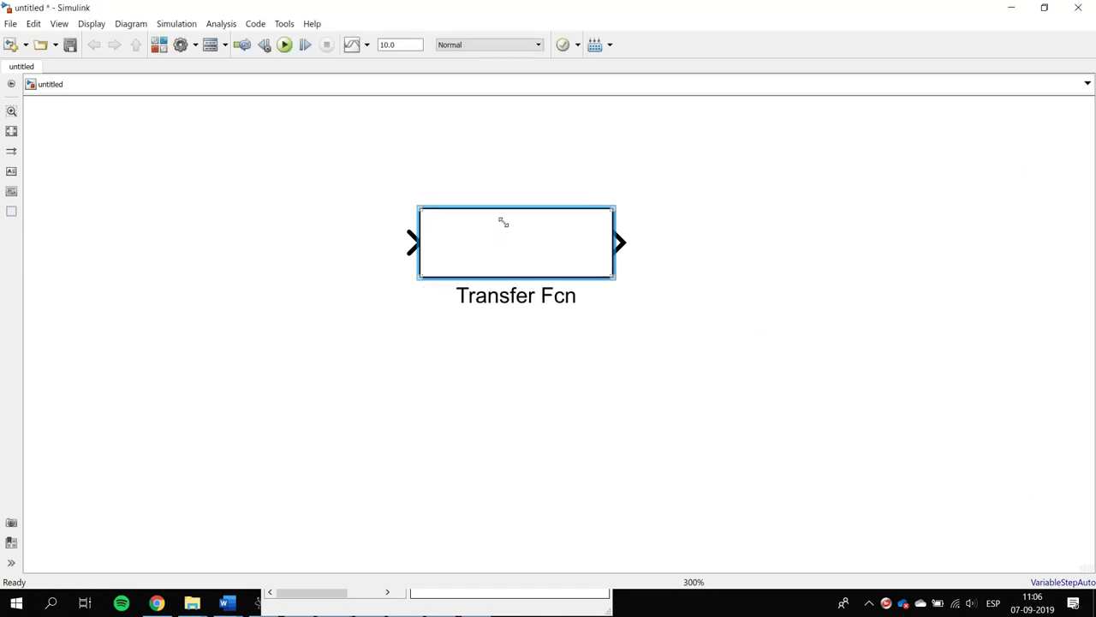
- Set the Transfer Fcn block's numerator coefficients to [2] and resize the block to fit its expression
{"action": "double_click", "coordinate": [484, 209]}
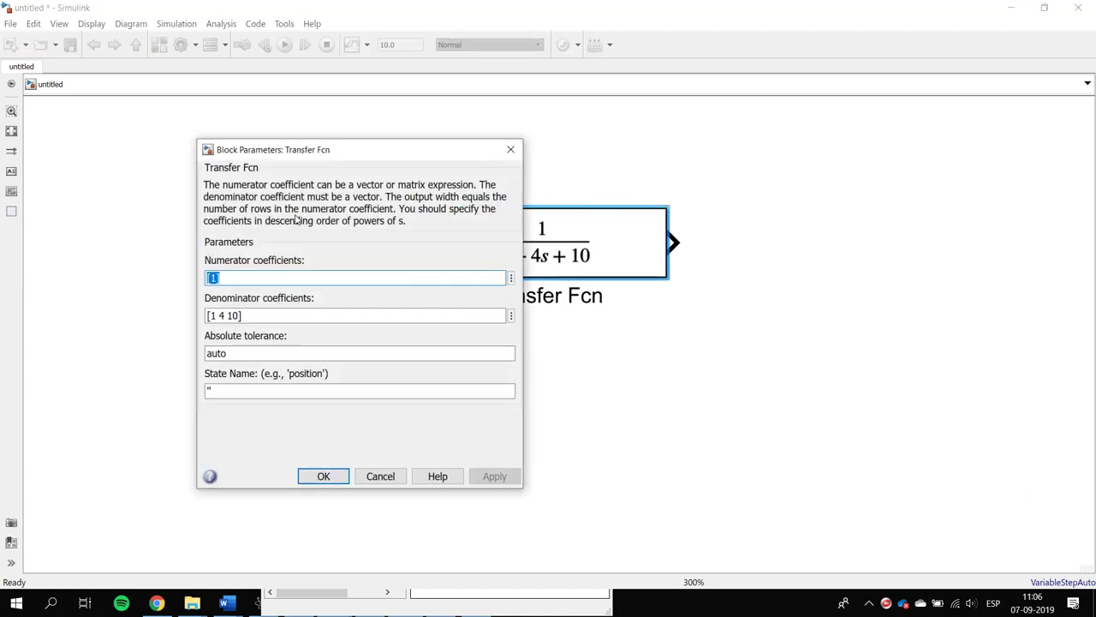
{"action": "key", "text": "BackSpace"}
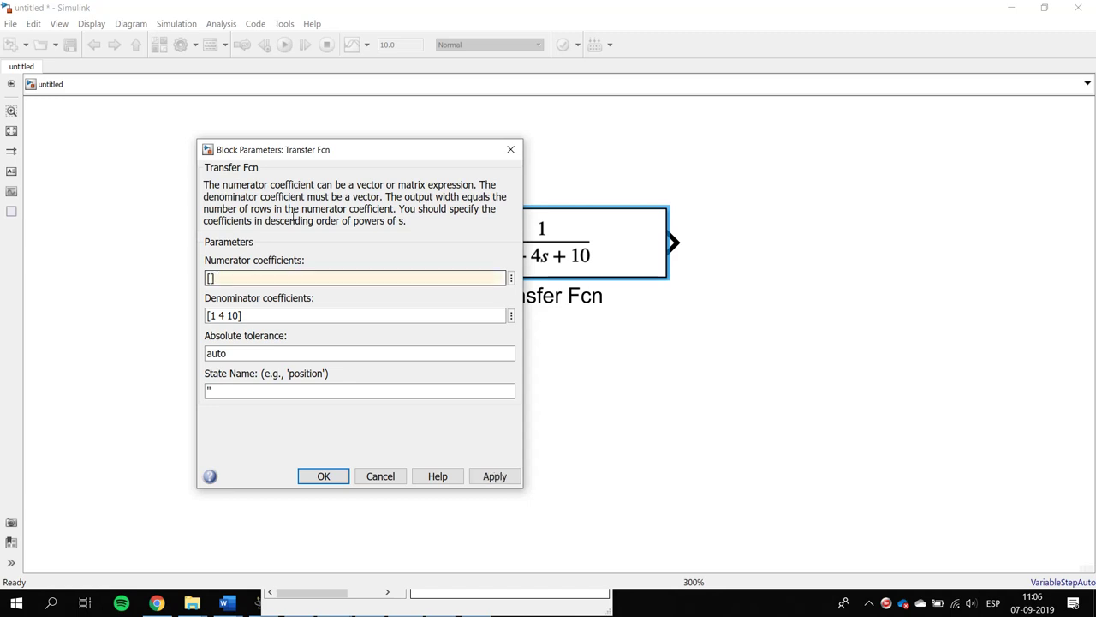
{"action": "type", "text": "2"}
{"action": "key", "text": "Return"}
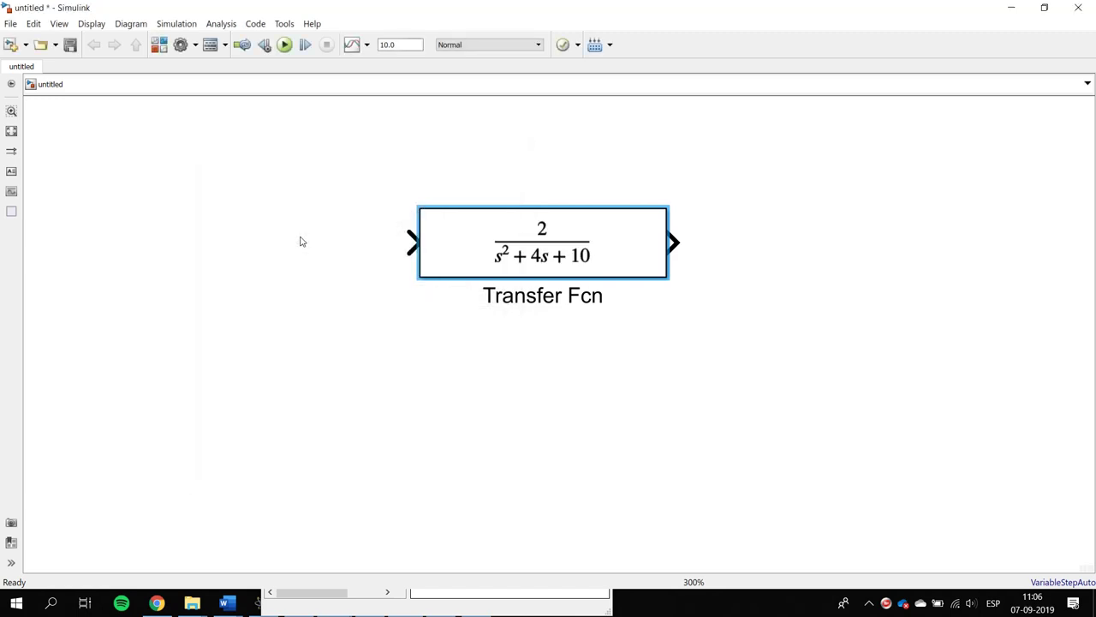
{"action": "left_click", "coordinate": [343, 301]}
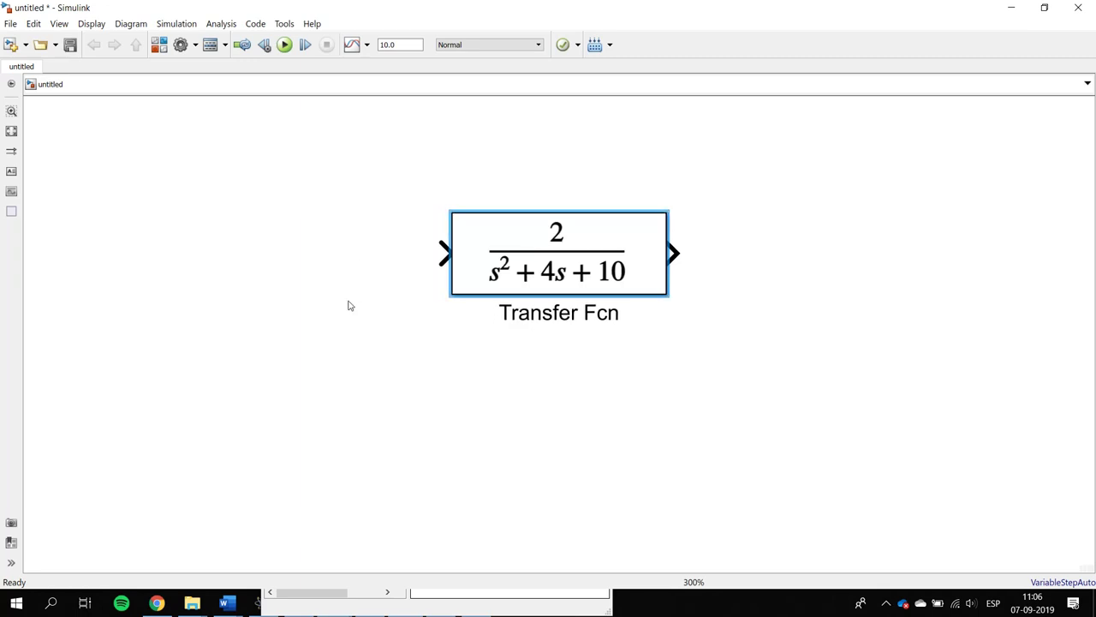
- Add a Step block from the Simulink Sources library and connect its output to the Transfer Fcn input
{"action": "left_click", "coordinate": [159, 44]}
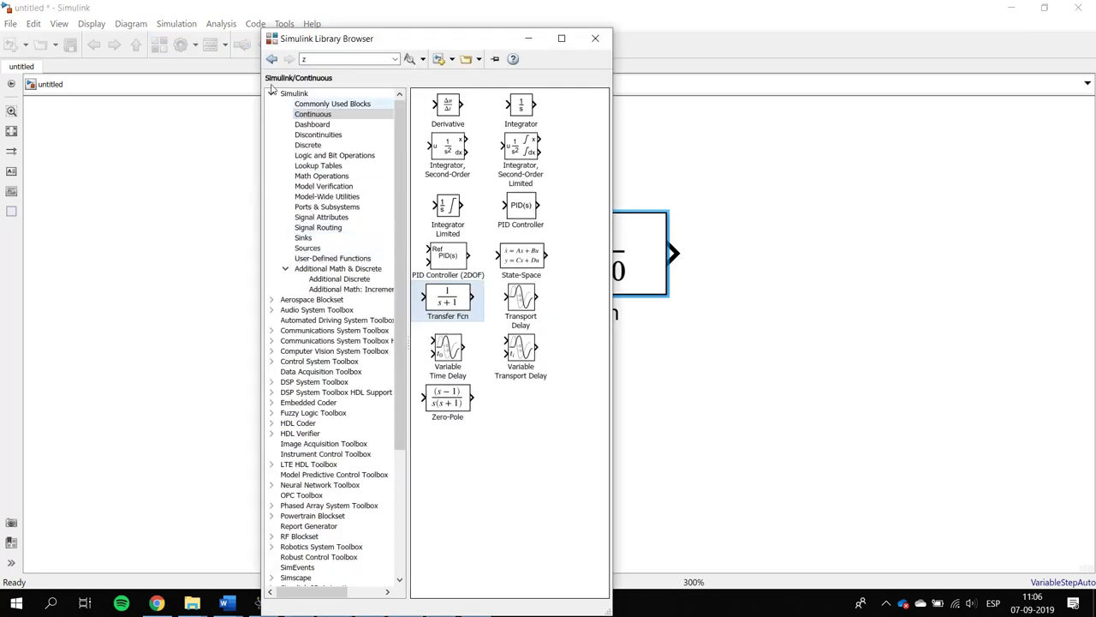
{"action": "left_click", "coordinate": [307, 248]}
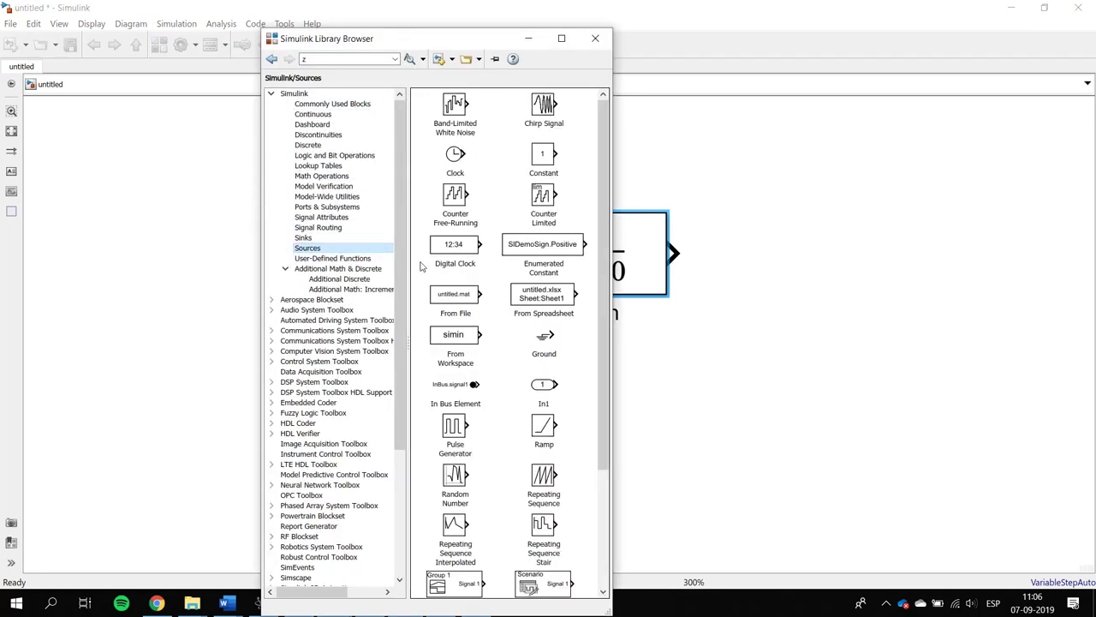
{"action": "scroll", "coordinate": [482, 426], "scroll_direction": "down", "scroll_amount": 3}
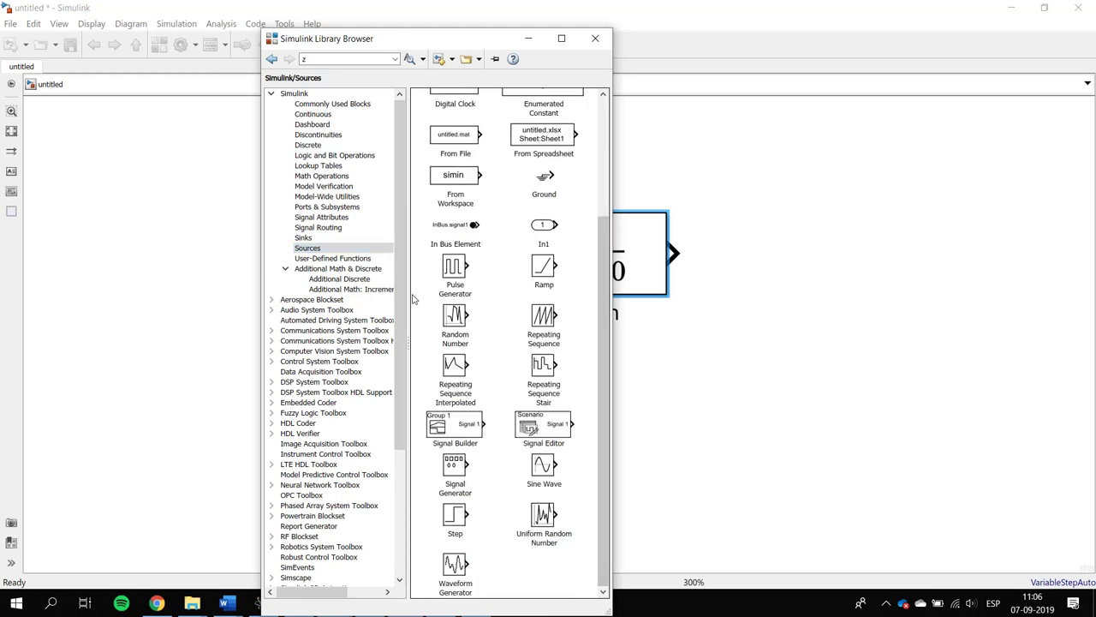
{"action": "left_click_drag", "start_coordinate": [455, 514], "coordinate": [420, 271]}
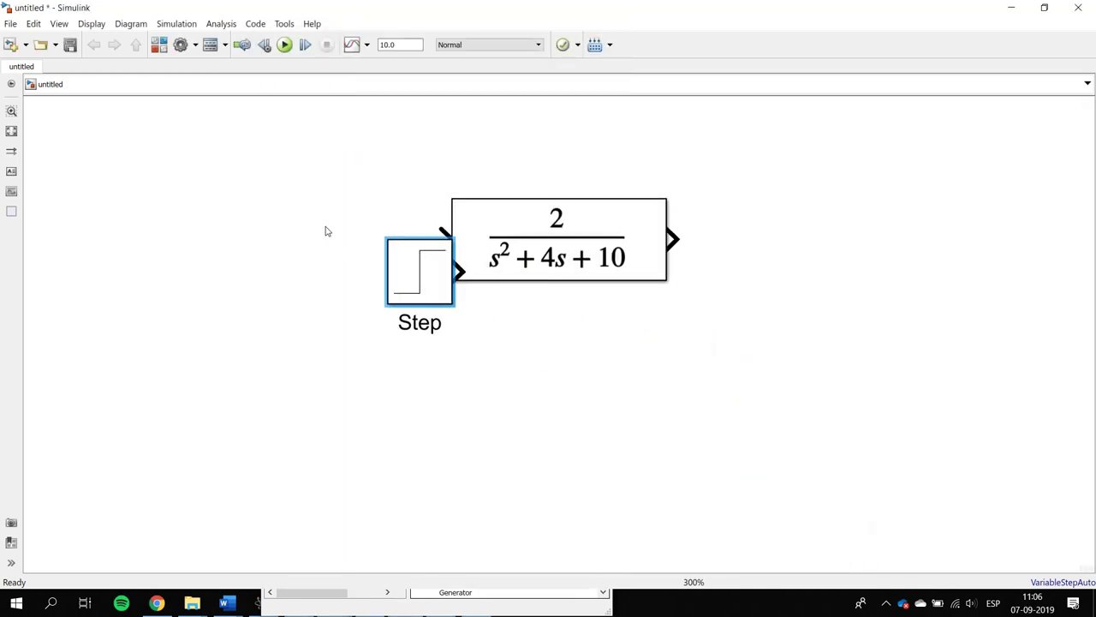
{"action": "left_click_drag", "start_coordinate": [325, 231], "coordinate": [292, 220]}
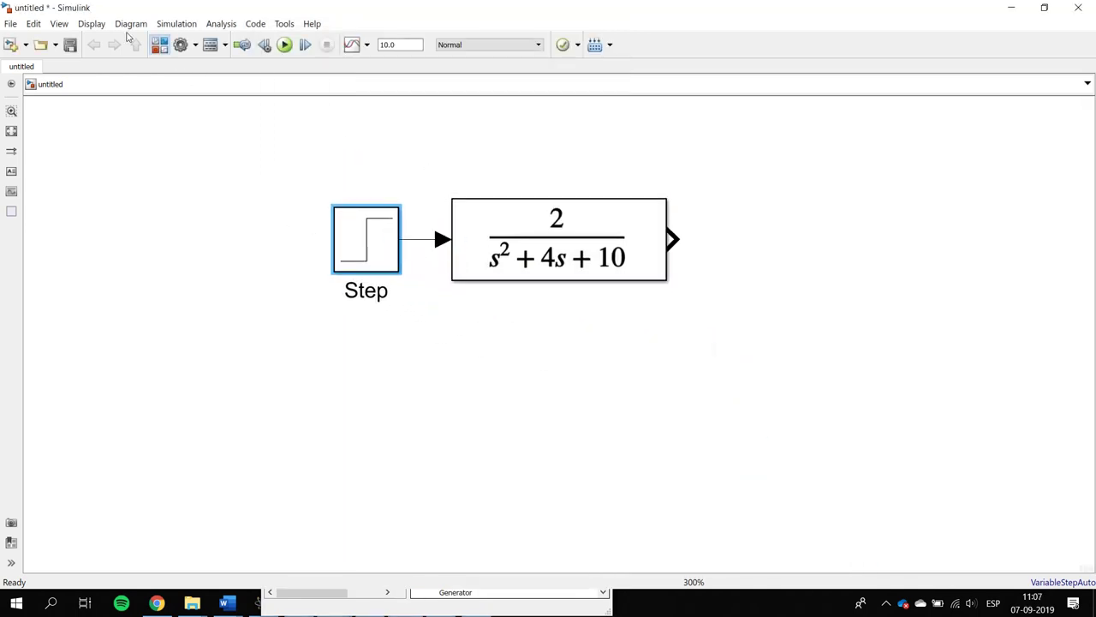
- Add a Scope block from the Simulink Sinks library and connect it to the Transfer Fcn output
{"action": "left_click", "coordinate": [159, 45]}
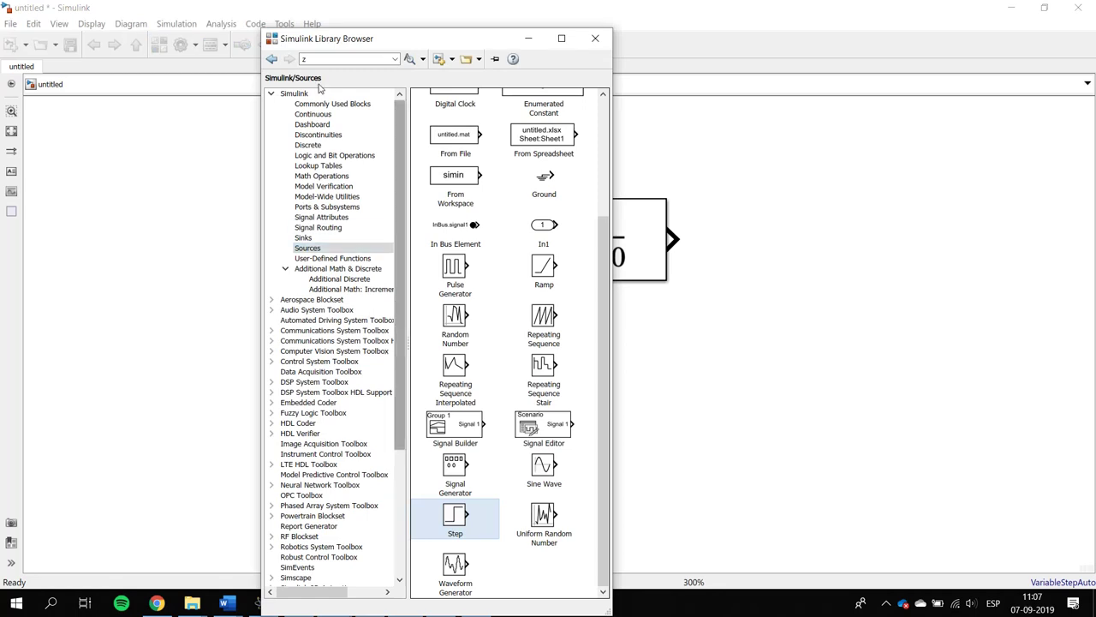
{"action": "key", "text": "Up"}
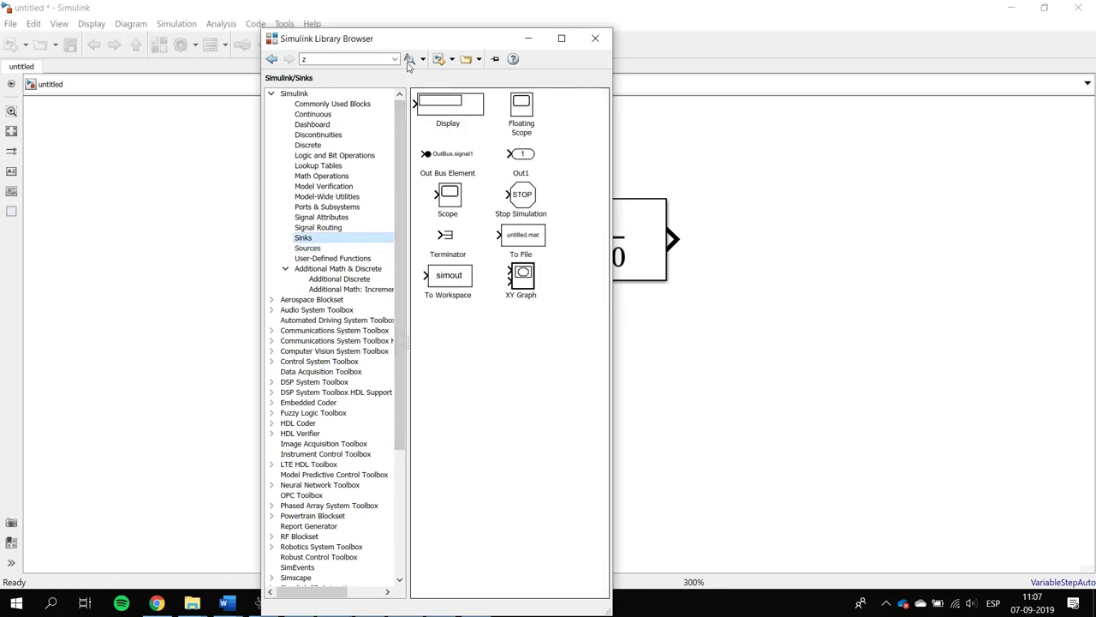
{"action": "left_click_drag", "start_coordinate": [447, 199], "coordinate": [848, 227]}
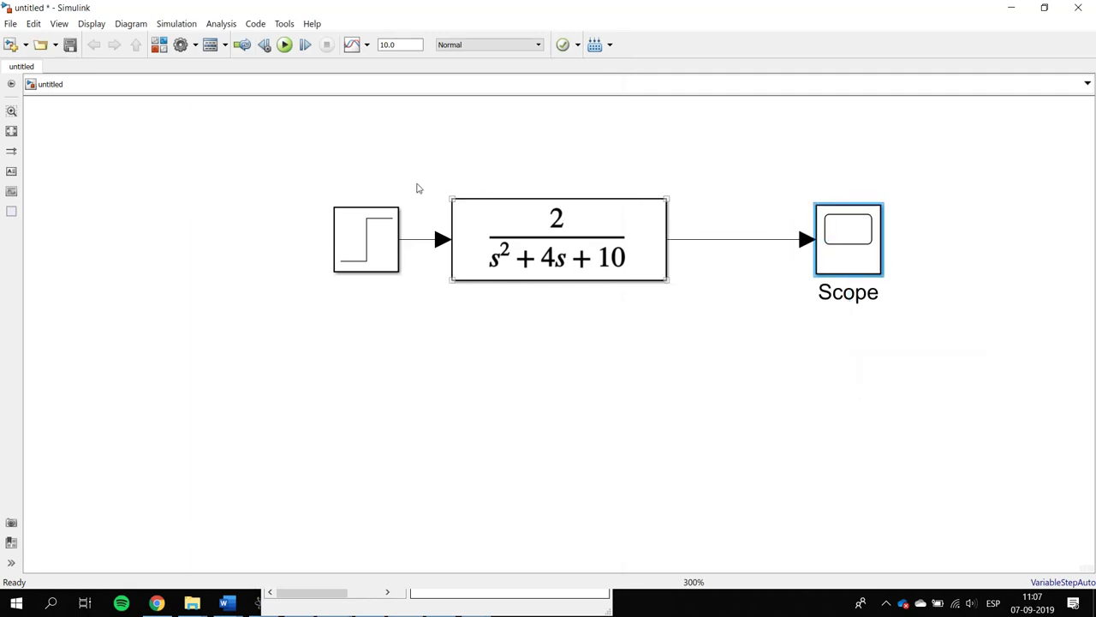
- Move the Step block farther away from the Transfer Fcn block to lengthen the line between them
{"action": "left_click", "coordinate": [336, 208]}
{"action": "key", "text": "Left"}
{"action": "key", "text": "Left"}
{"action": "key", "text": "Left"}
{"action": "key", "text": "Left"}
{"action": "key", "text": "Left"}
{"action": "key", "text": "Left"}
{"action": "key", "text": "Left"}
{"action": "key", "text": "Left"}
{"action": "key", "text": "Left"}
{"action": "key", "text": "Left"}
{"action": "key", "text": "Left"}
{"action": "key", "text": "Left"}
{"action": "key", "text": "Left"}
{"action": "key", "text": "Left"}
{"action": "key", "text": "Left"}
{"action": "key", "text": "Left"}
{"action": "key", "text": "Left"}
{"action": "key", "text": "Left"}
{"action": "key", "text": "Left"}
{"action": "key", "text": "Left"}
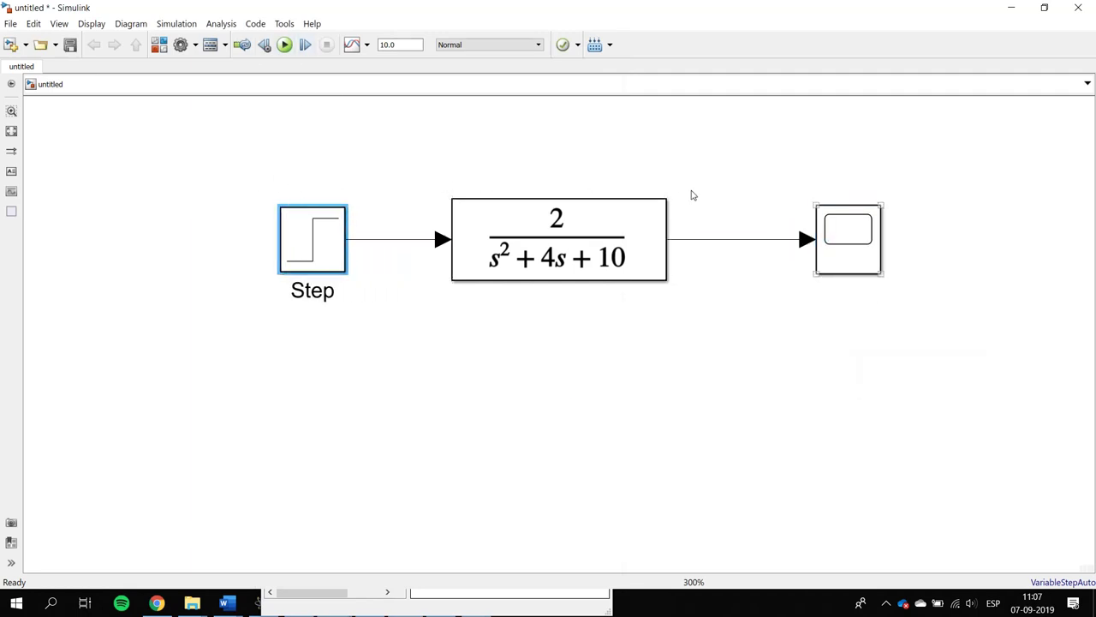
- Open the Scope display and bring up its Style settings
{"action": "key", "text": "Tab"}
{"action": "key", "text": "Return"}
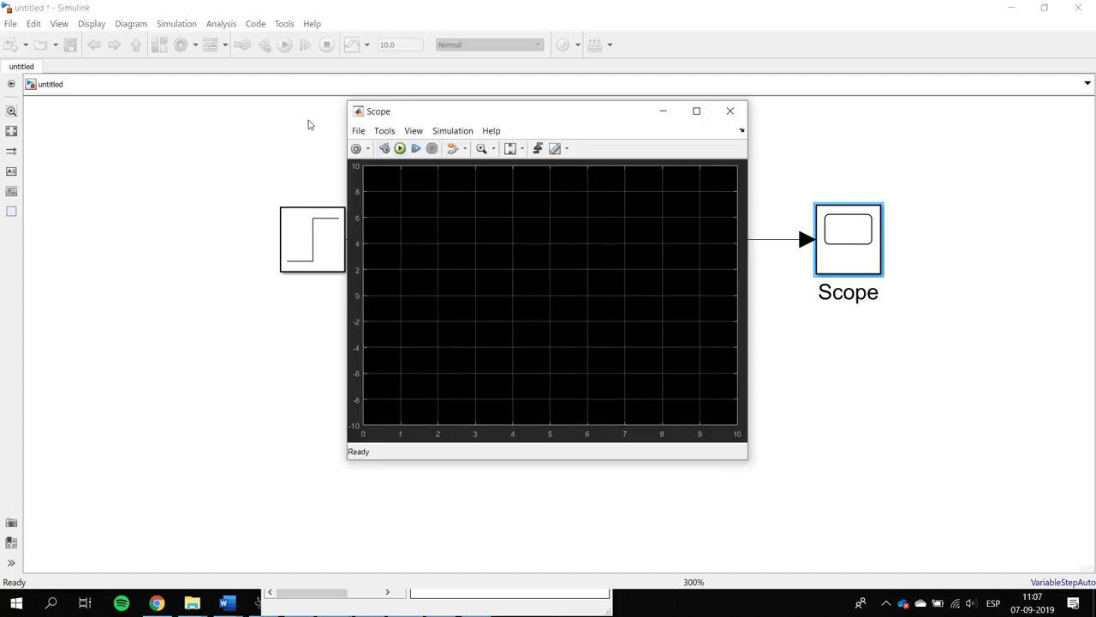
{"action": "key", "text": "alt"}
{"action": "key", "text": "Right"}
{"action": "key", "text": "Right"}
{"action": "key", "text": "Down"}
{"action": "key", "text": "Down"}
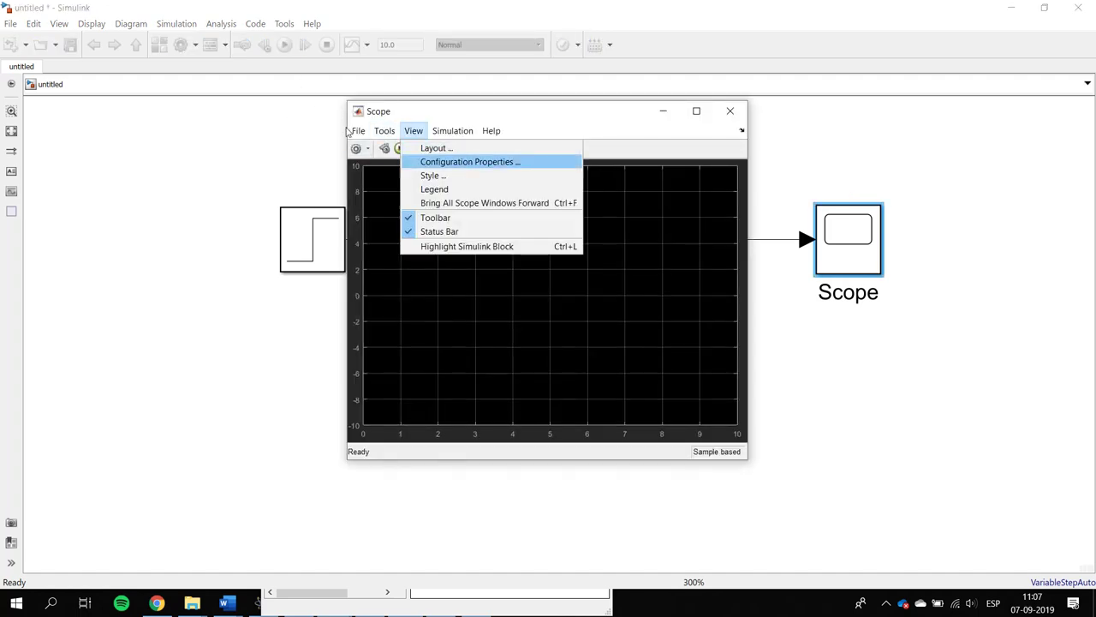
{"action": "key", "text": "Down"}
{"action": "key", "text": "Return"}
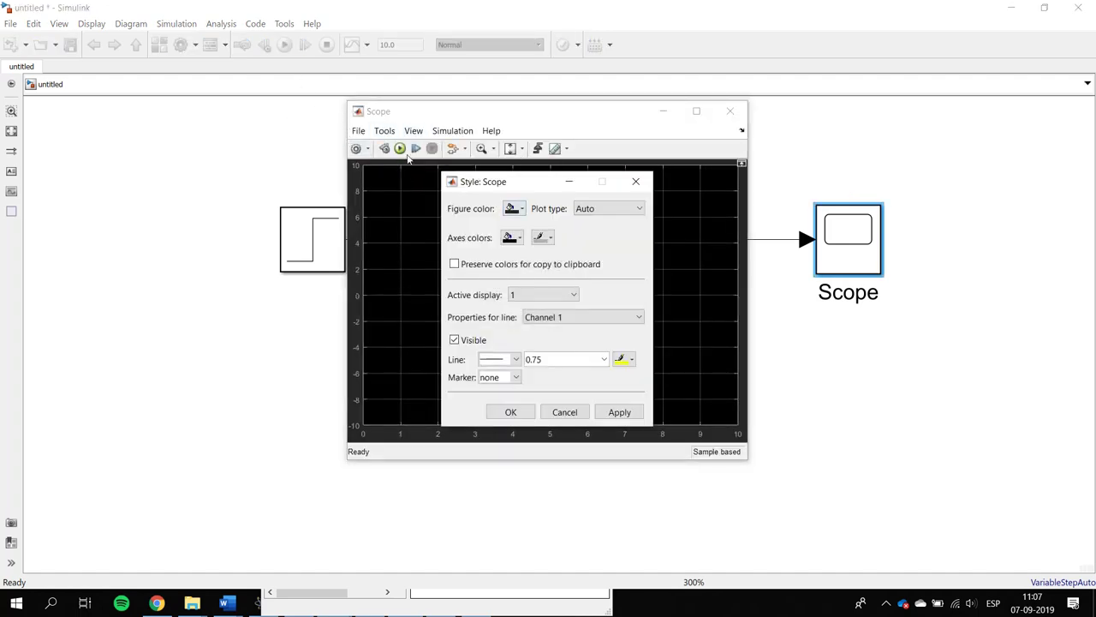
- Set the scope's figure and axes backgrounds to white and the axes foreground to black, and preserve colors for copying to the clipboard
{"action": "key", "text": "space"}
{"action": "key", "text": "Escape"}
{"action": "key", "text": "Tab"}
{"action": "key", "text": "space"}
{"action": "key", "text": "Escape"}
{"action": "key", "text": "Tab"}
{"action": "key", "text": "space"}
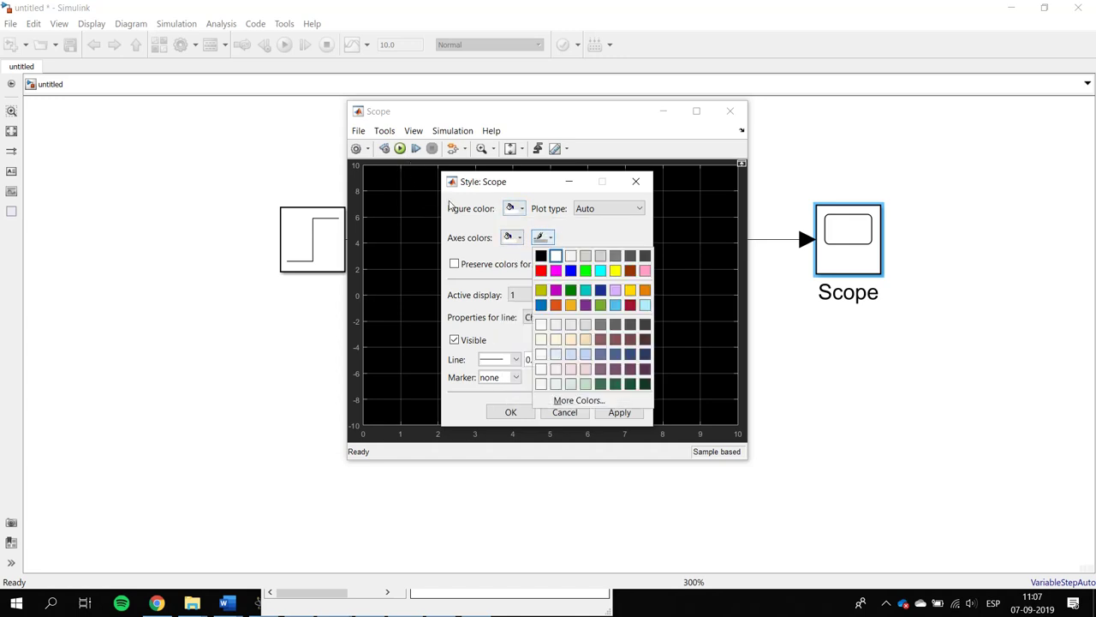
{"action": "key", "text": "Escape"}
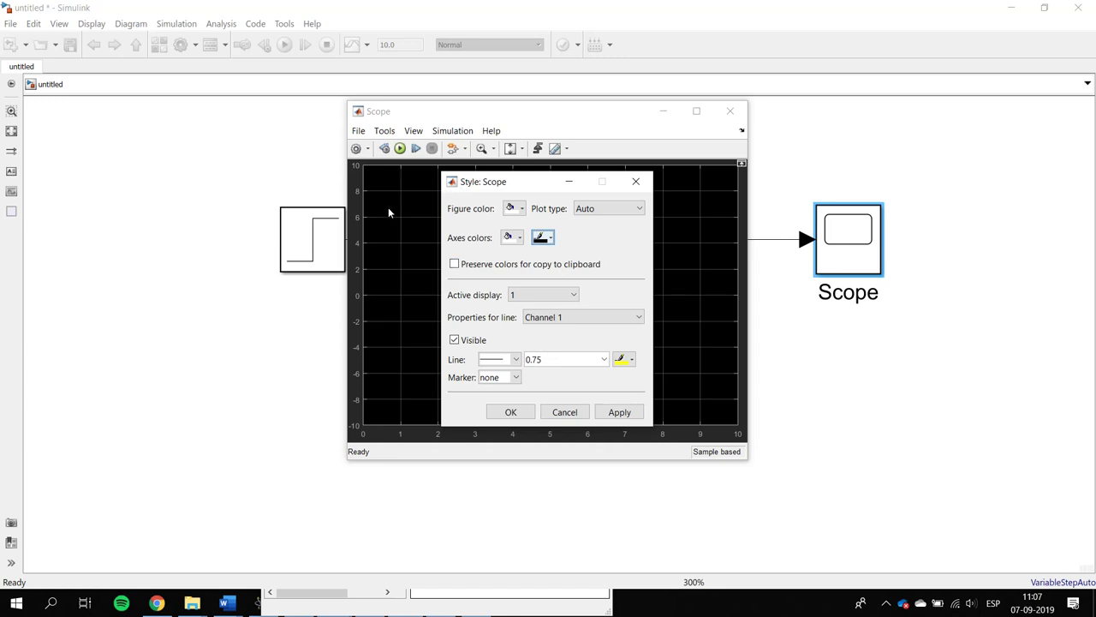
{"action": "key", "text": "Tab"}
{"action": "key", "text": "space"}
- Set the scope's Channel 1 line color to blue, accept the style settings, and run the simulation
{"action": "key", "text": "shift+Tab"}
{"action": "key", "text": "shift+Tab"}
{"action": "key", "text": "shift+Tab"}
{"action": "key", "text": "space"}
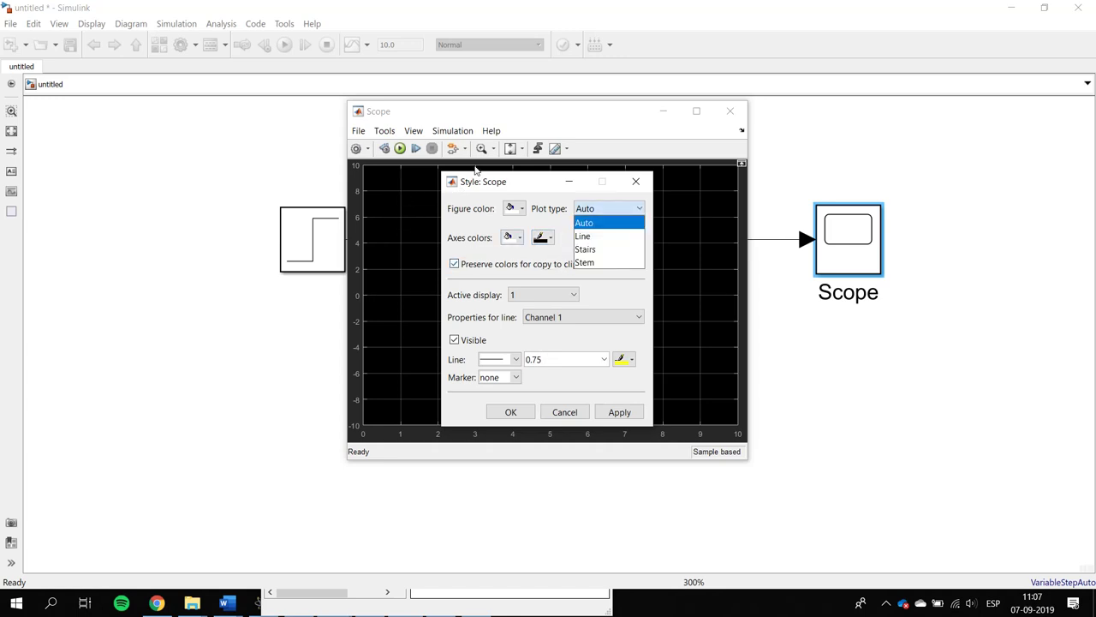
{"action": "key", "text": "Escape"}
{"action": "key", "text": "Escape"}
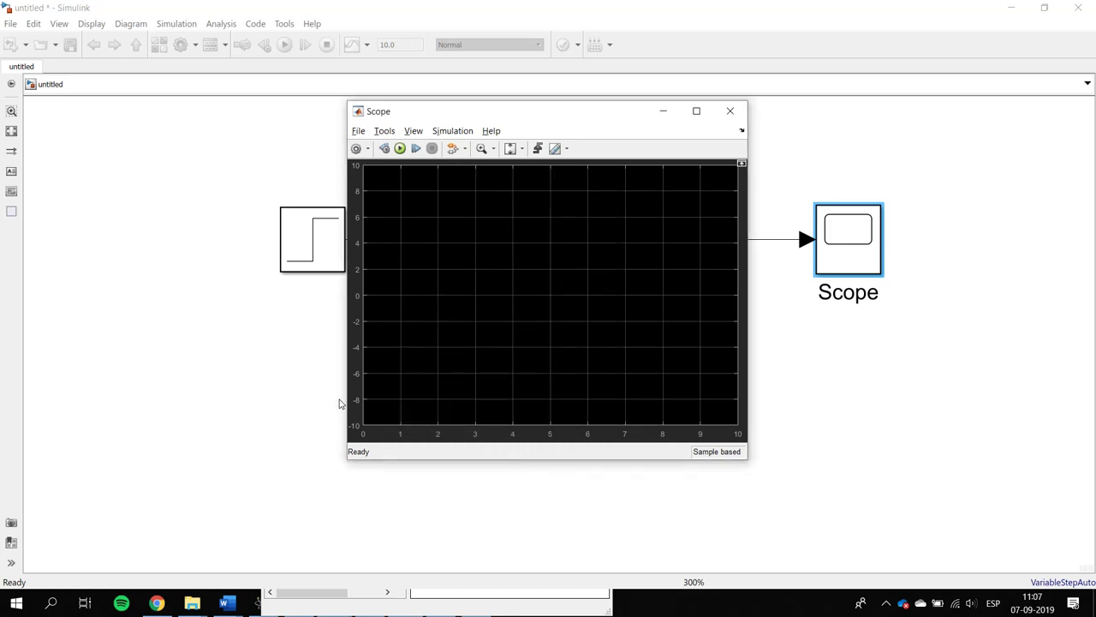
{"action": "key", "text": "alt+Tab"}
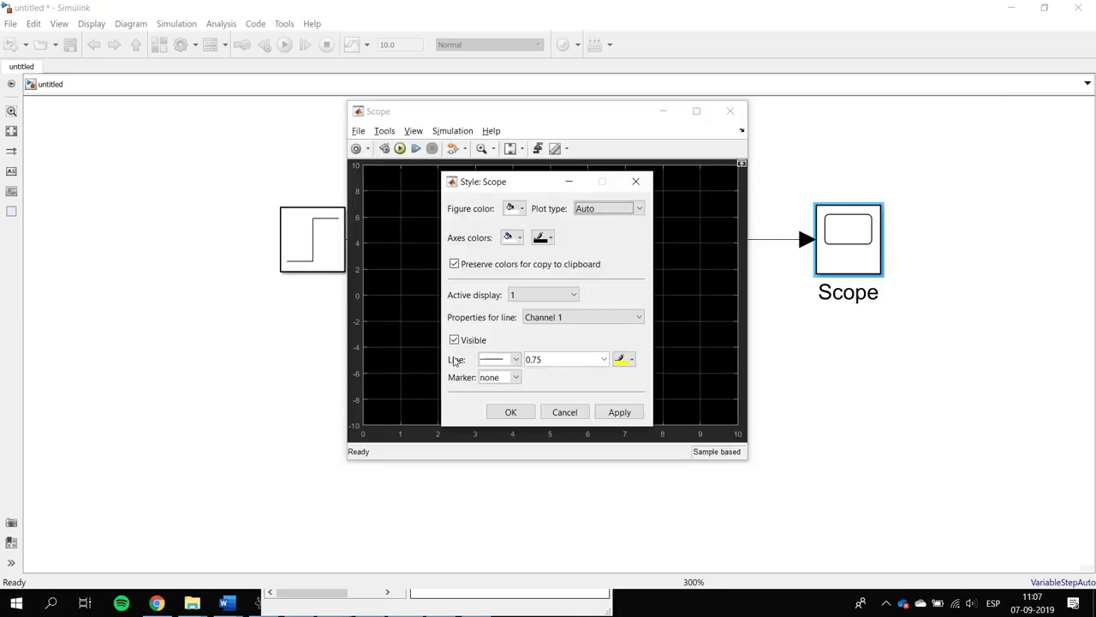
{"action": "key", "text": "space"}
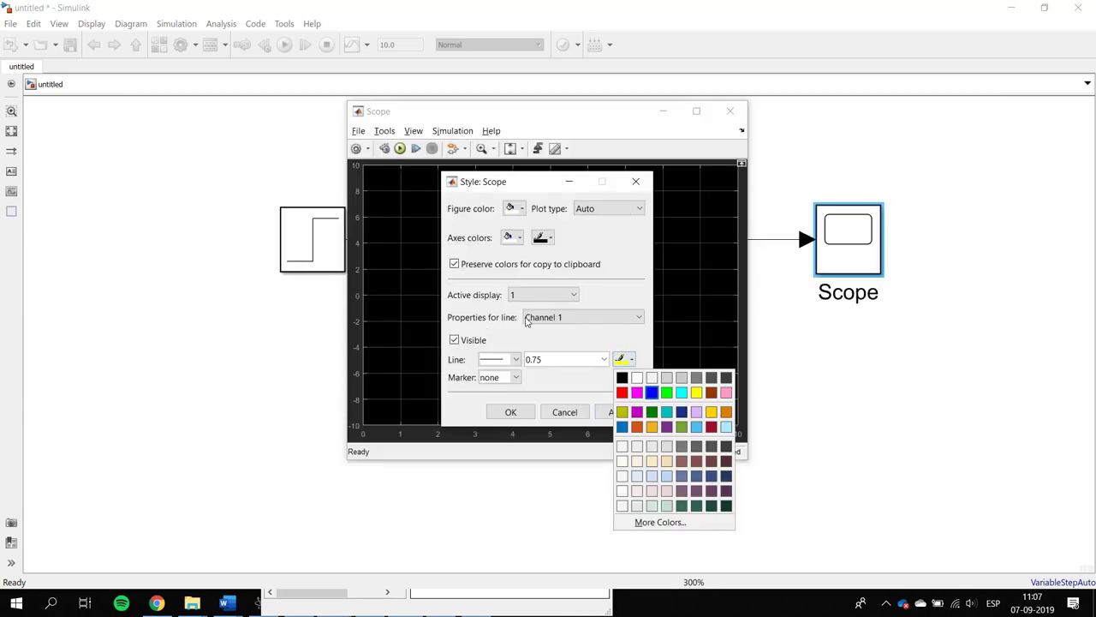
{"action": "key", "text": "Return"}
{"action": "key", "text": "Return"}
{"action": "left_click", "coordinate": [511, 412]}
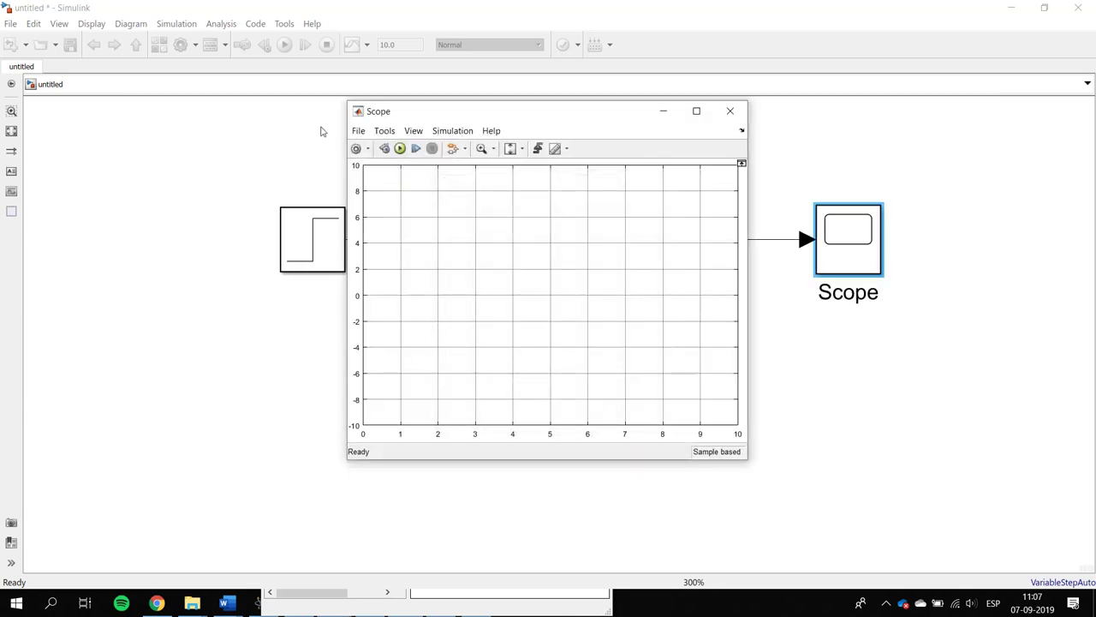
{"action": "key", "text": "ctrl+t"}
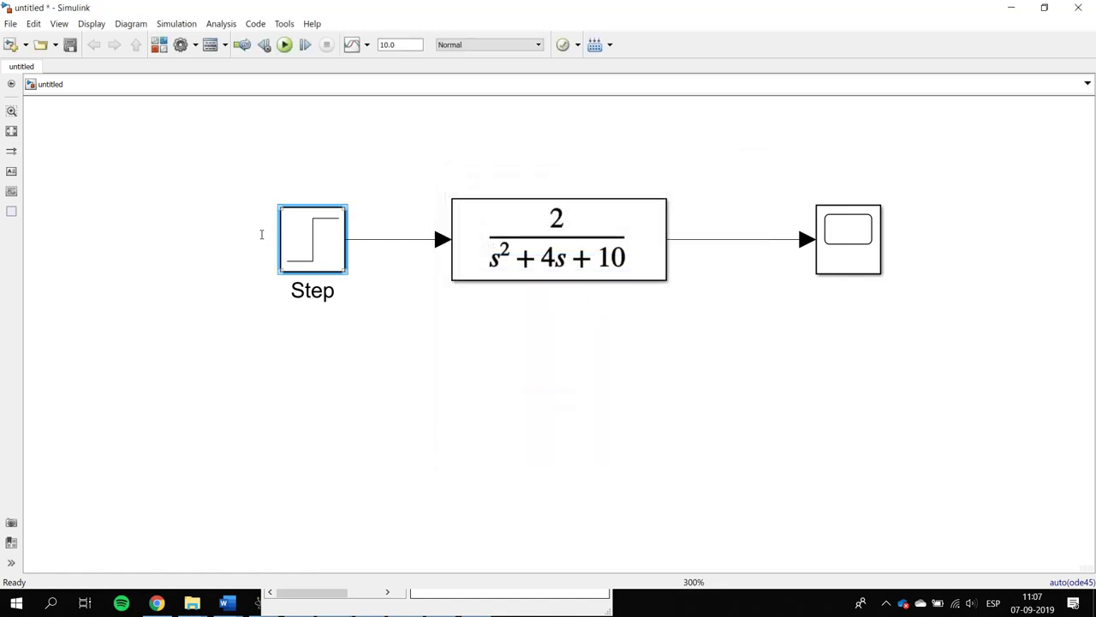
- Rename the Step block as Setpoint
{"action": "key", "text": "F2"}
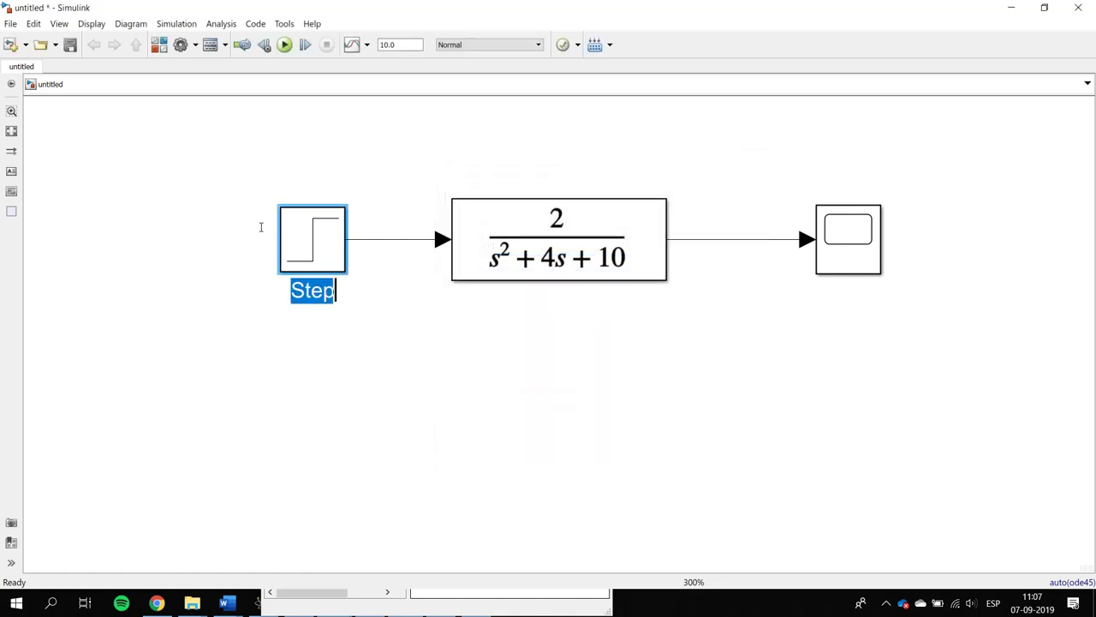
{"action": "type", "text": "Setpoint"}
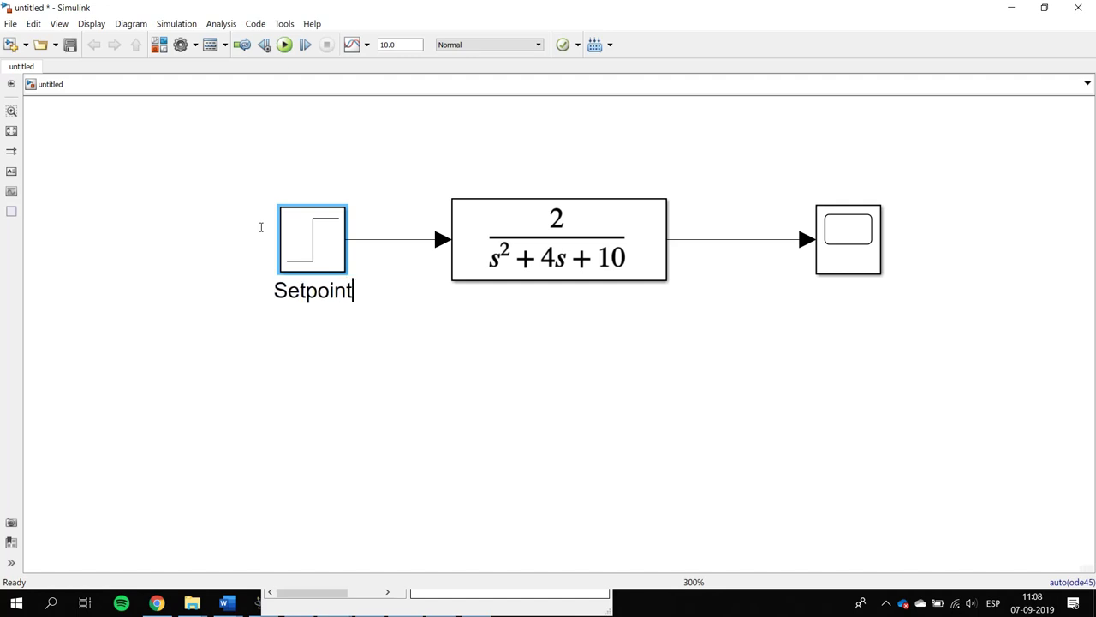
{"action": "key", "text": "Return"}
{"action": "left_click", "coordinate": [354, 271]}
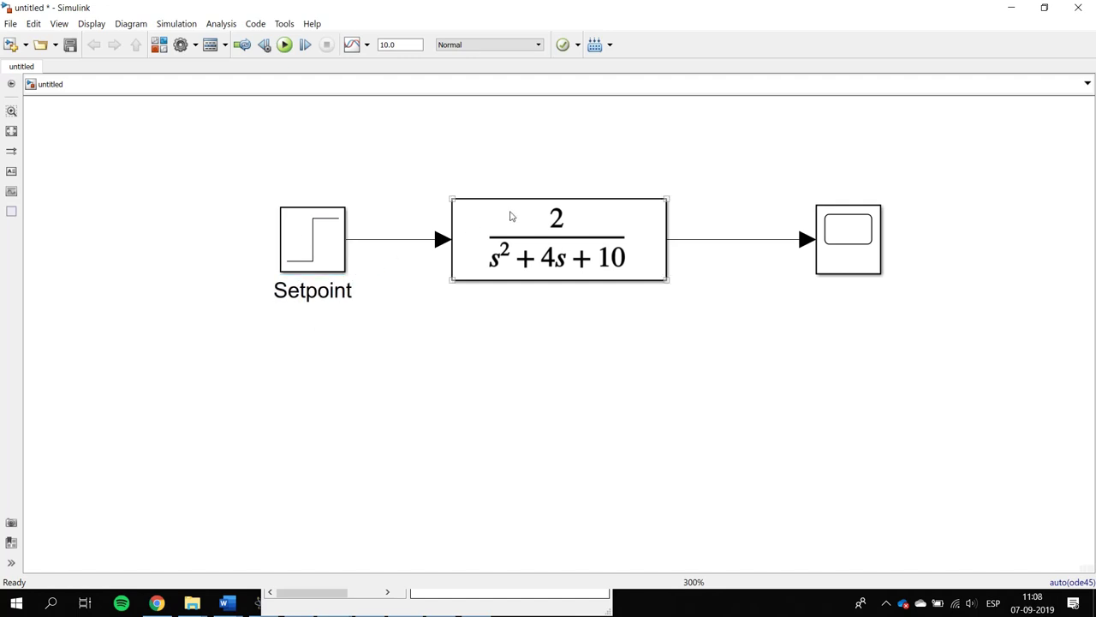
- Label the signal line between the transfer function and the Scope as Process Value
{"action": "double_click", "coordinate": [730, 240]}
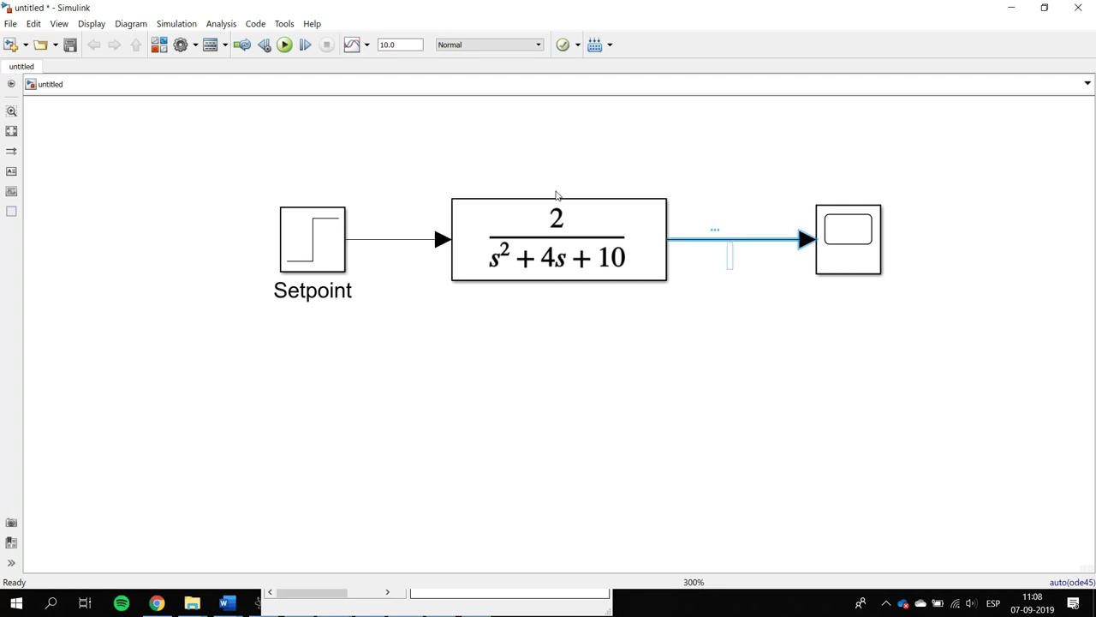
{"action": "type", "text": "variab"}
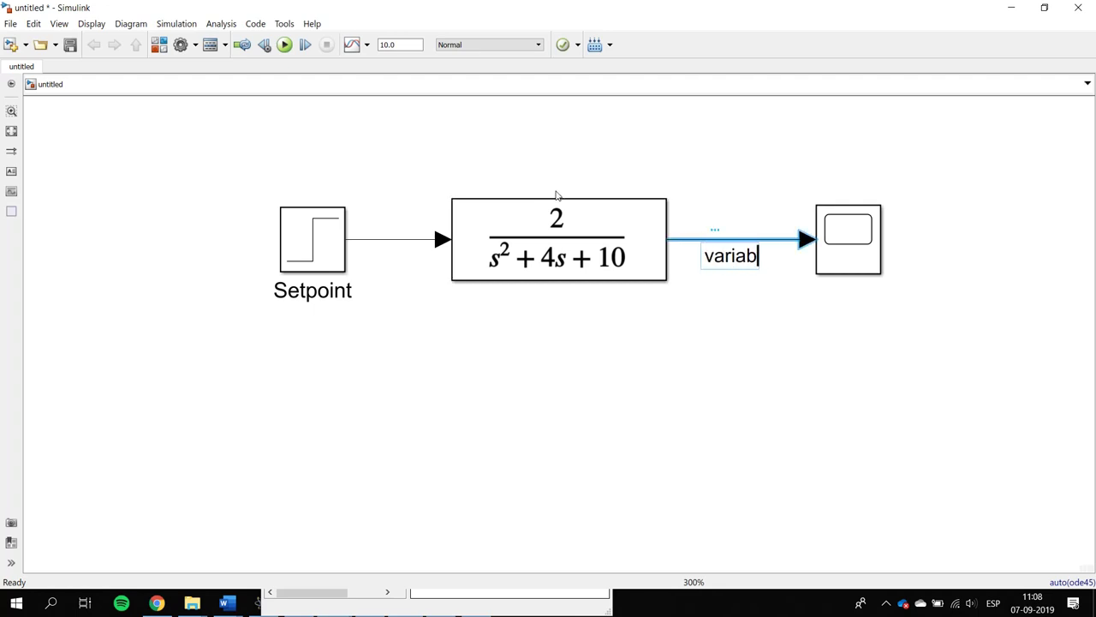
{"action": "key", "text": "BackSpace"}
{"action": "key", "text": "BackSpace"}
{"action": "key", "text": "BackSpace"}
{"action": "key", "text": "BackSpace"}
{"action": "key", "text": "BackSpace"}
{"action": "key", "text": "BackSpace"}
{"action": "type", "text": "P"}
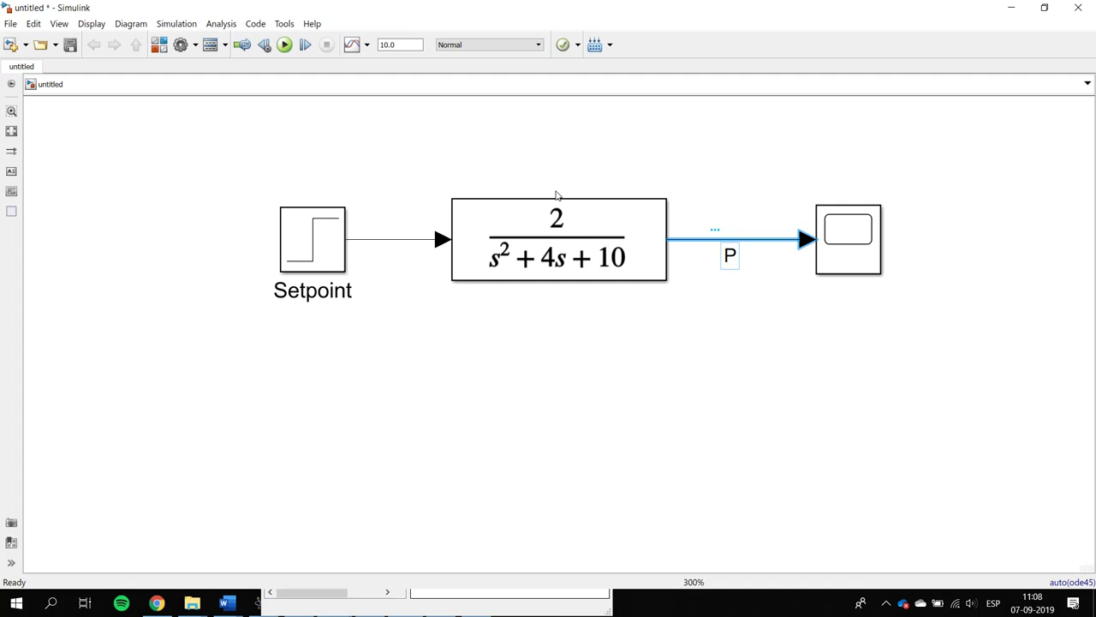
{"action": "type", "text": "rocess Valu"}
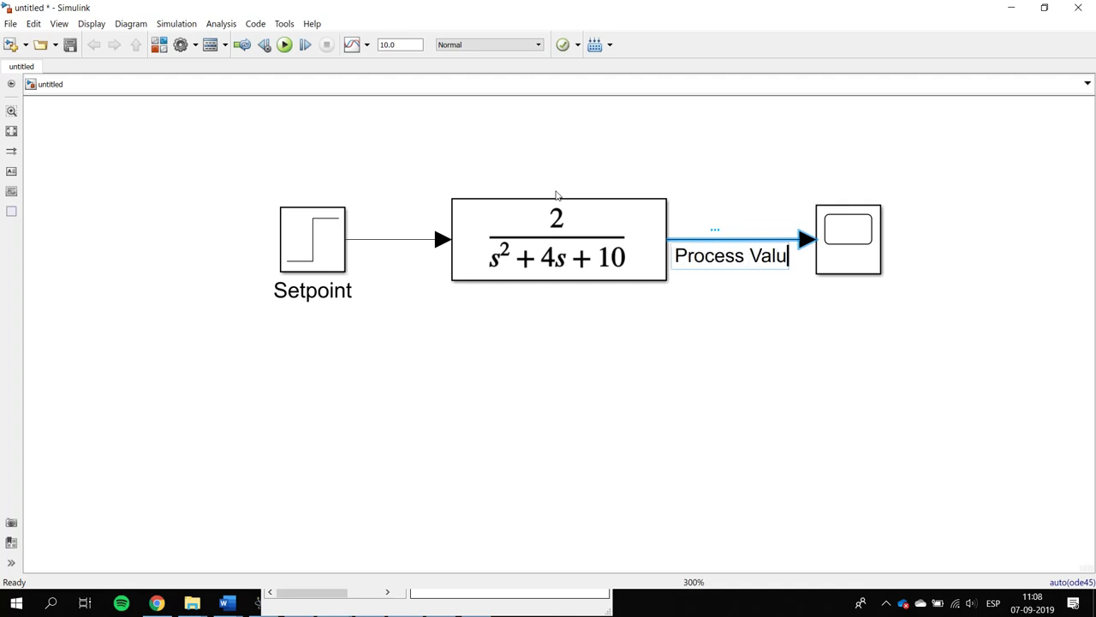
{"action": "type", "text": "e"}
{"action": "left_click", "coordinate": [556, 194]}
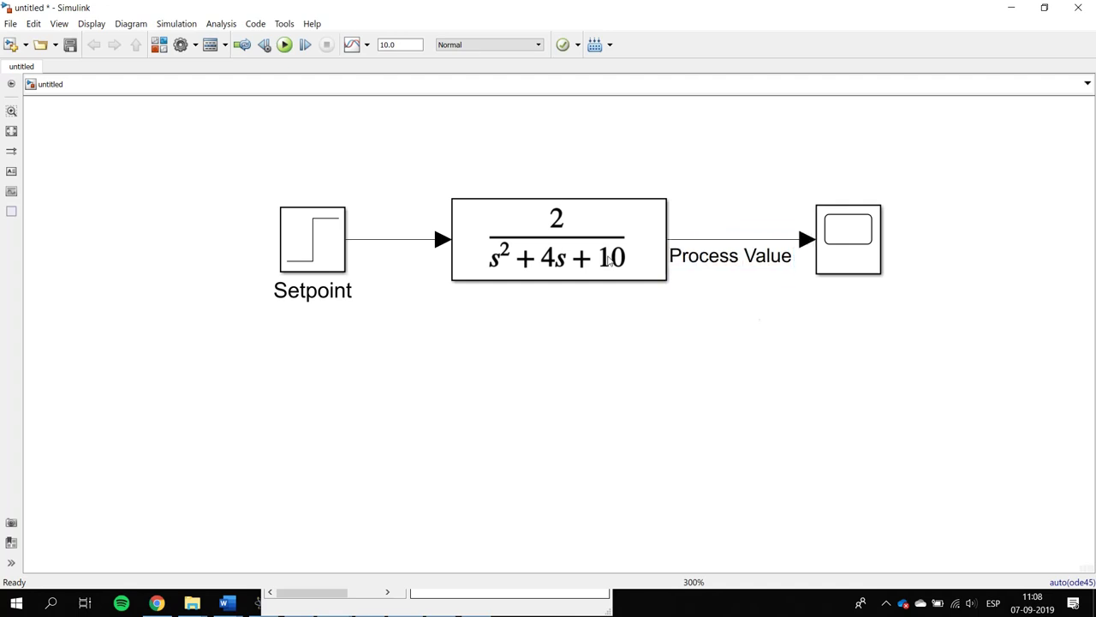
- Set the Scope's number of input ports to 2 and branch the Setpoint signal into its second input
{"action": "left_click", "coordinate": [848, 239]}
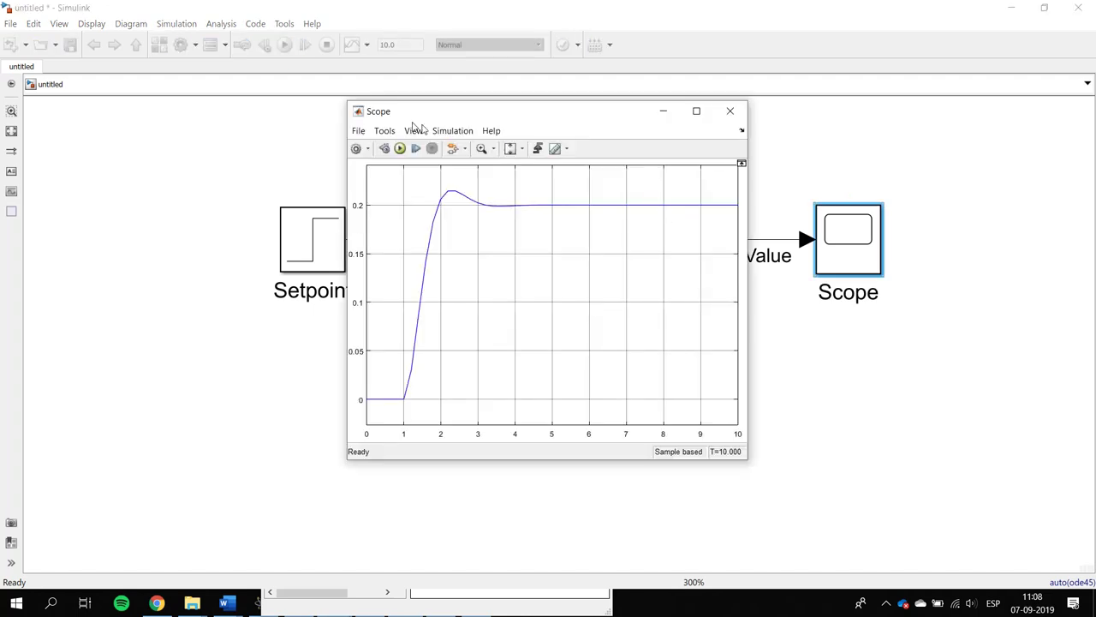
{"action": "left_click", "coordinate": [355, 148]}
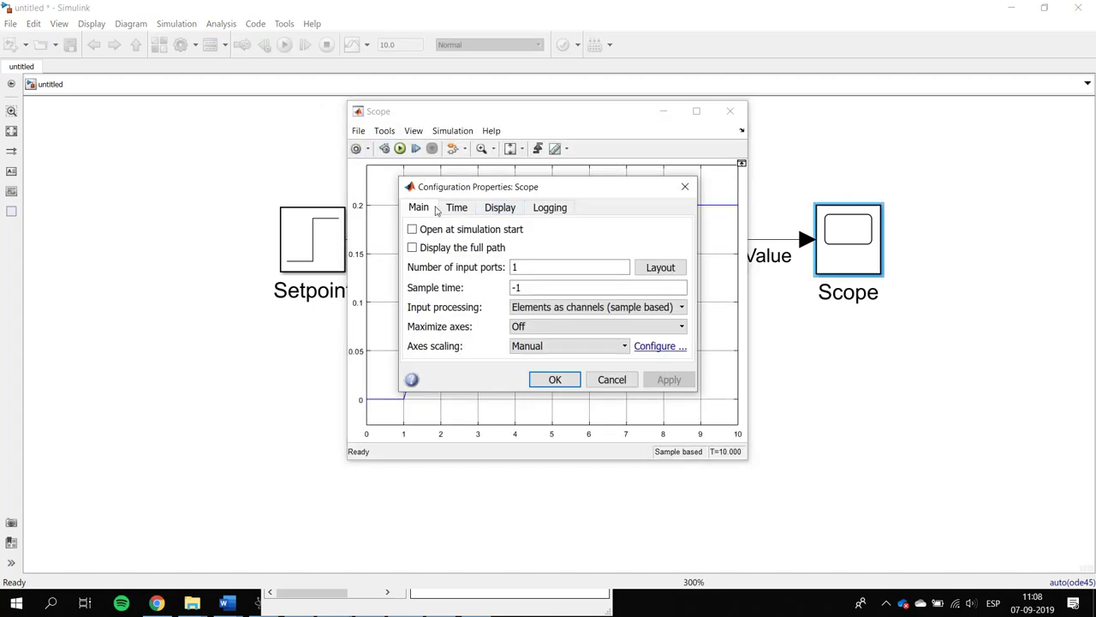
{"action": "type", "text": "2"}
{"action": "key", "text": "Return"}
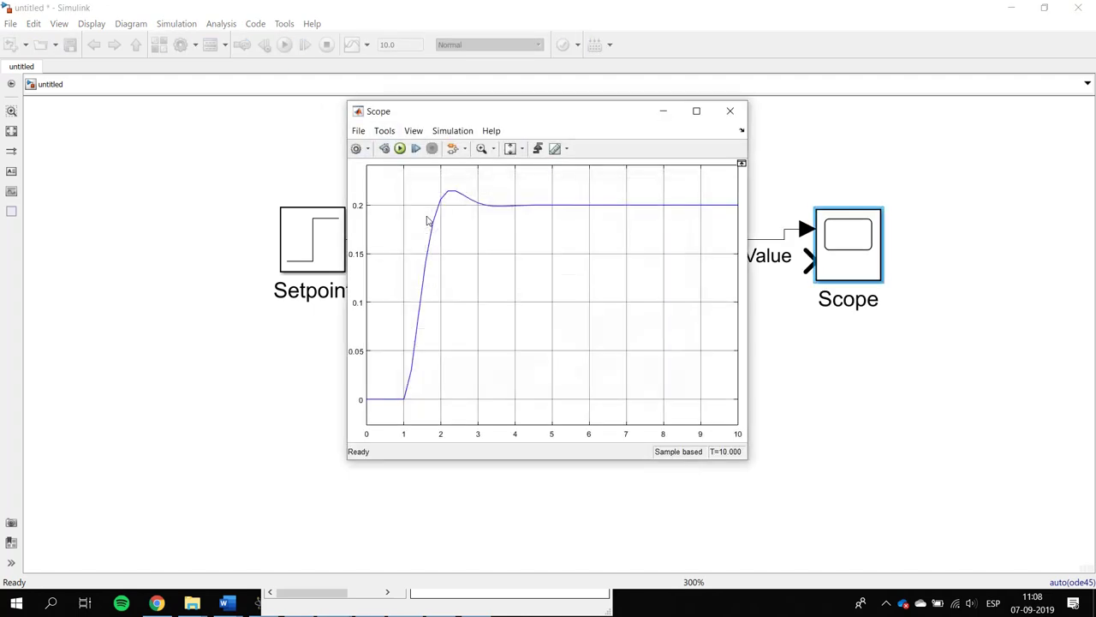
{"action": "left_click_drag", "start_coordinate": [846, 264], "coordinate": [313, 187]}
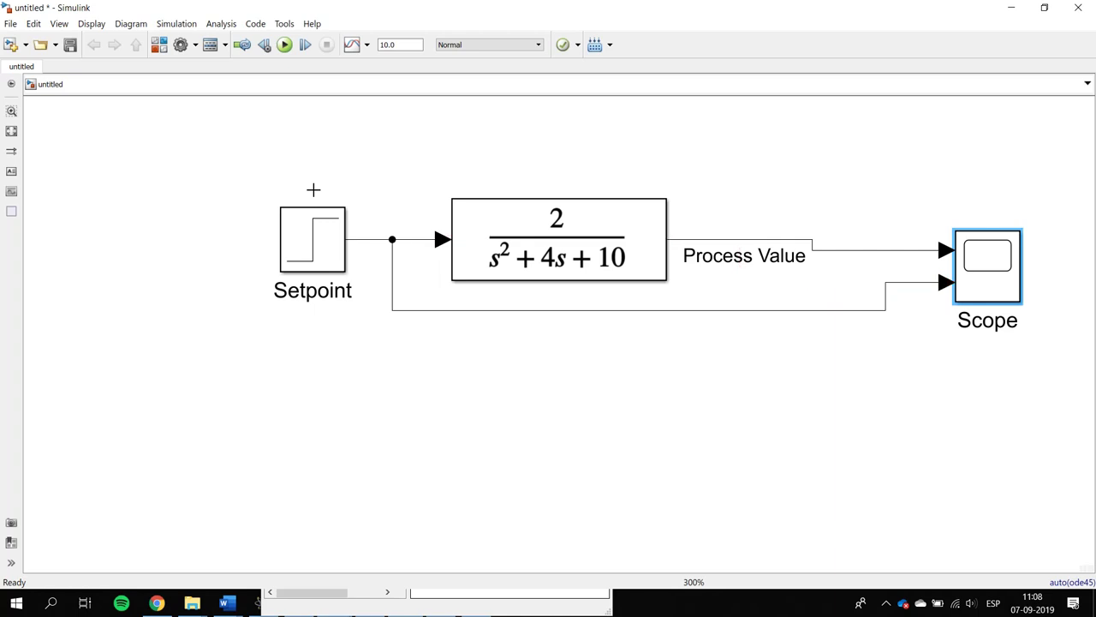
- Run the simulation and, in the Scope's style settings, make the Process Value line red with a width of 2
{"action": "left_click", "coordinate": [285, 45]}
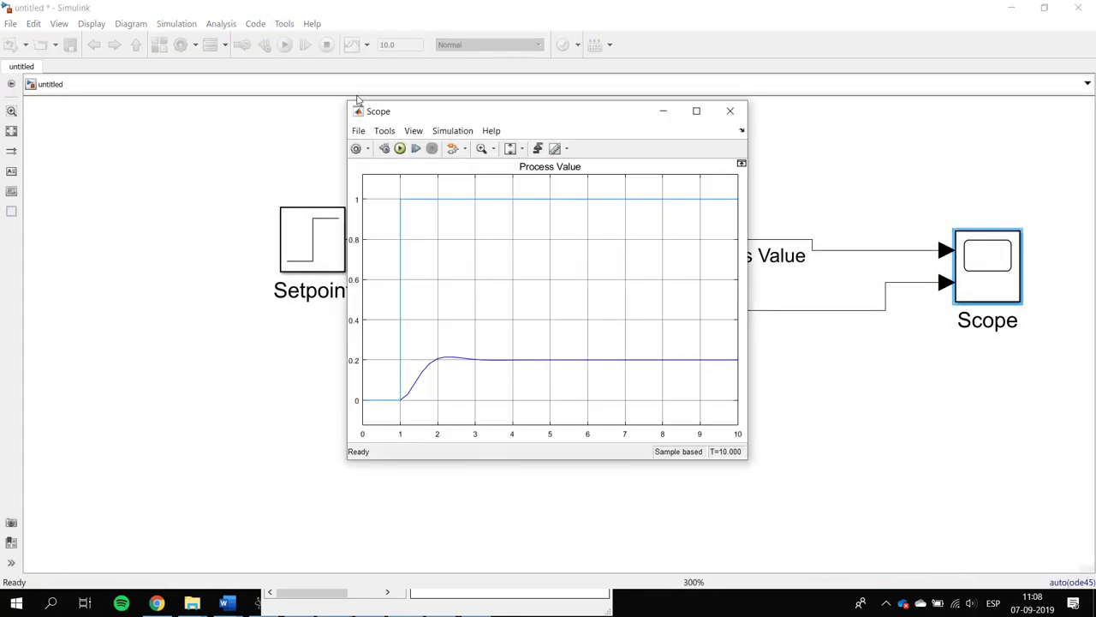
{"action": "key", "text": "alt+t"}
{"action": "mouse_move", "coordinate": [414, 131]}
{"action": "left_click", "coordinate": [433, 175]}
{"action": "left_click", "coordinate": [603, 359]}
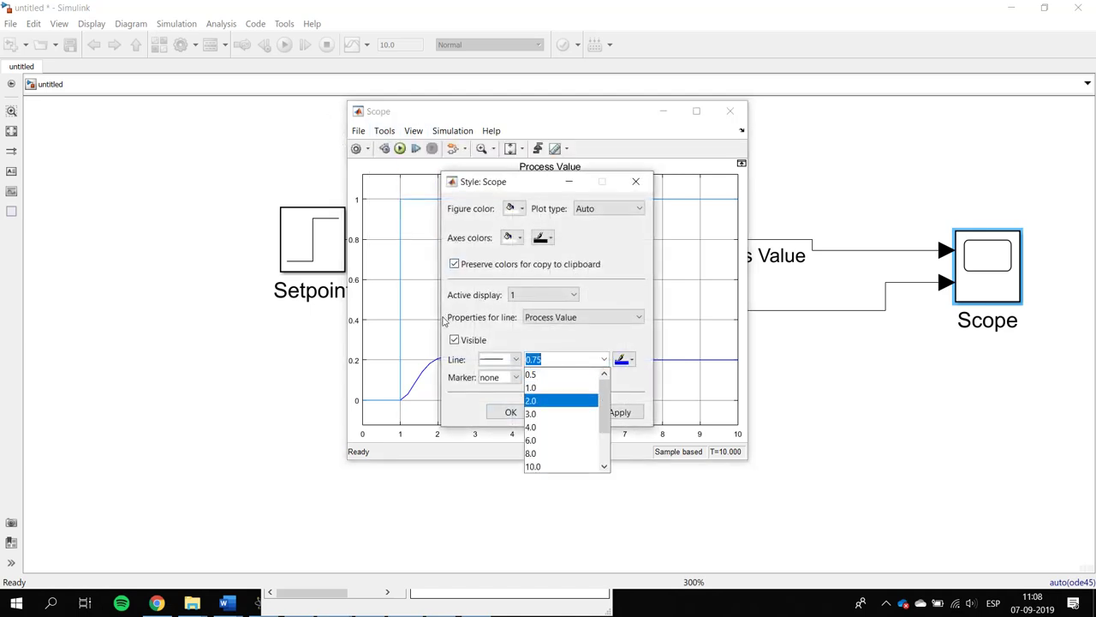
{"action": "left_click", "coordinate": [561, 400]}
{"action": "left_click", "coordinate": [623, 358]}
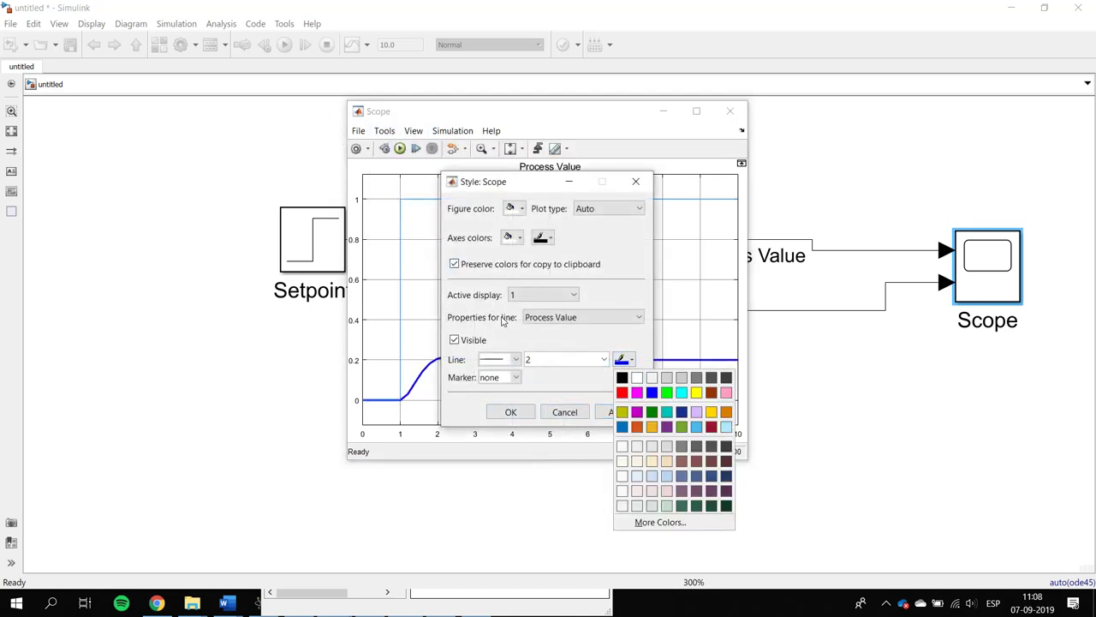
{"action": "left_click", "coordinate": [622, 394]}
{"action": "left_click", "coordinate": [604, 359]}
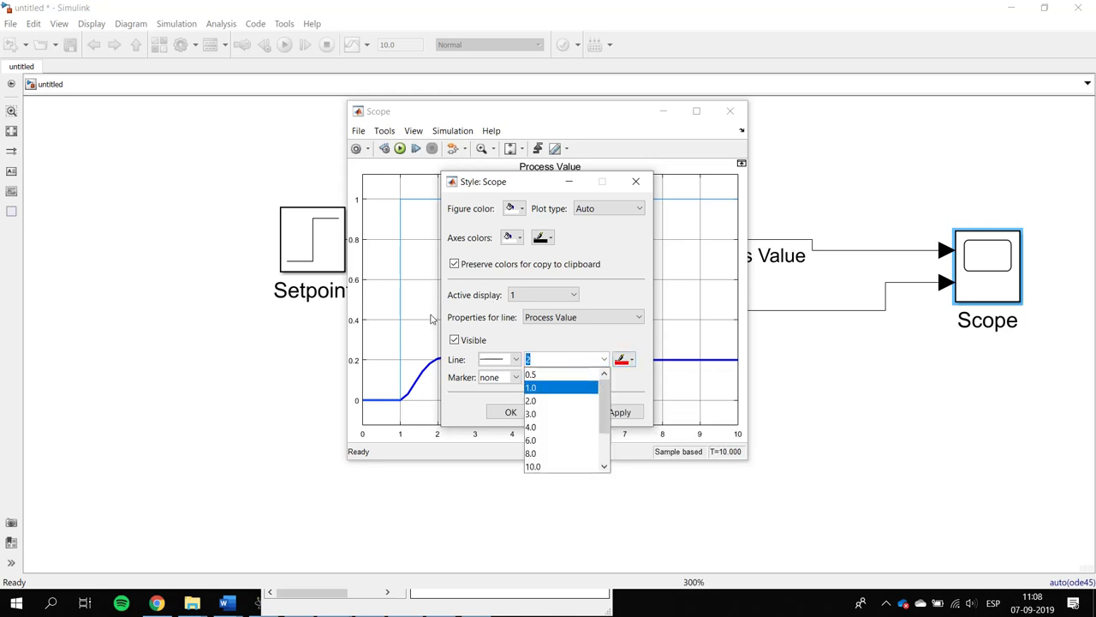
{"action": "left_click", "coordinate": [561, 400]}
{"action": "key", "text": "Return"}
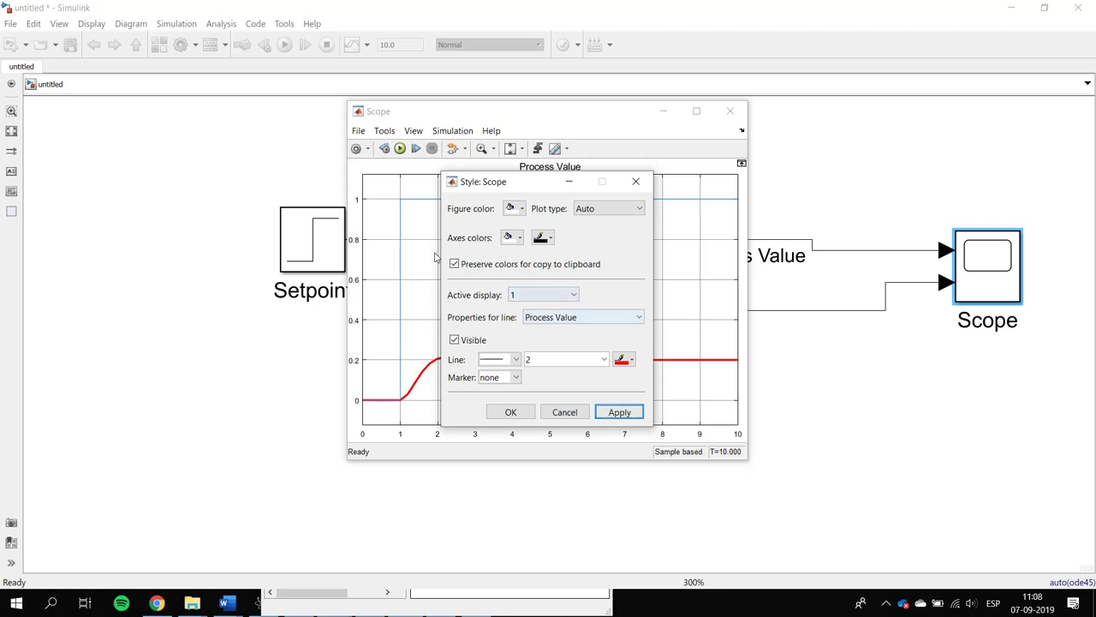
- Set the Setpoint line to blue with a width of 2, accept the style settings and close the Scope display
{"action": "left_click", "coordinate": [544, 318]}
{"action": "left_click", "coordinate": [540, 344]}
{"action": "left_click", "coordinate": [622, 359]}
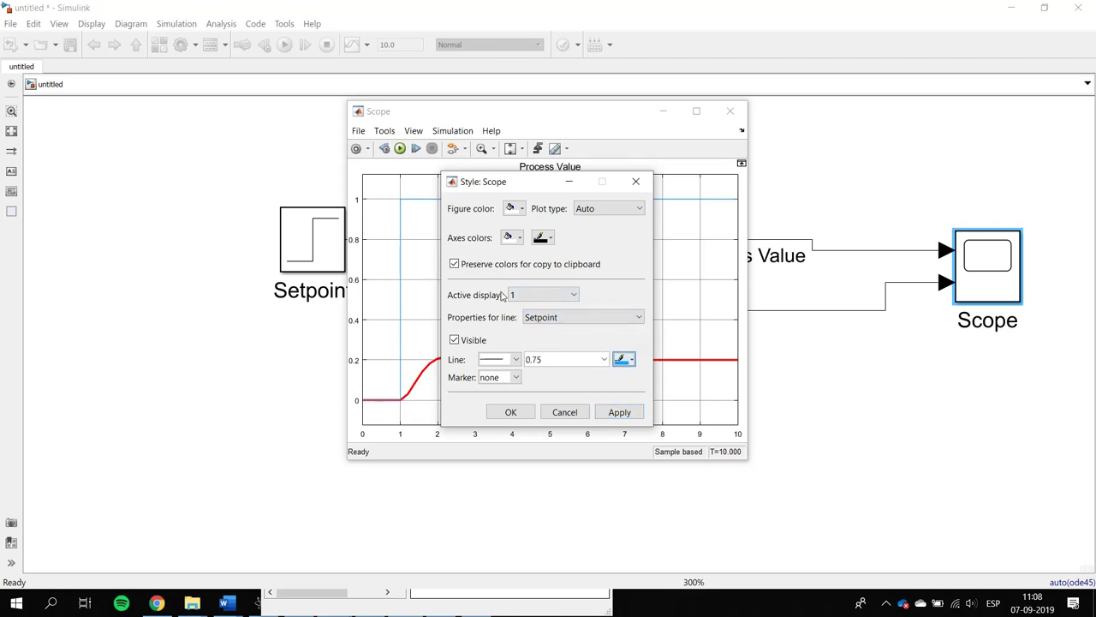
{"action": "left_click", "coordinate": [616, 377]}
{"action": "left_click", "coordinate": [604, 358]}
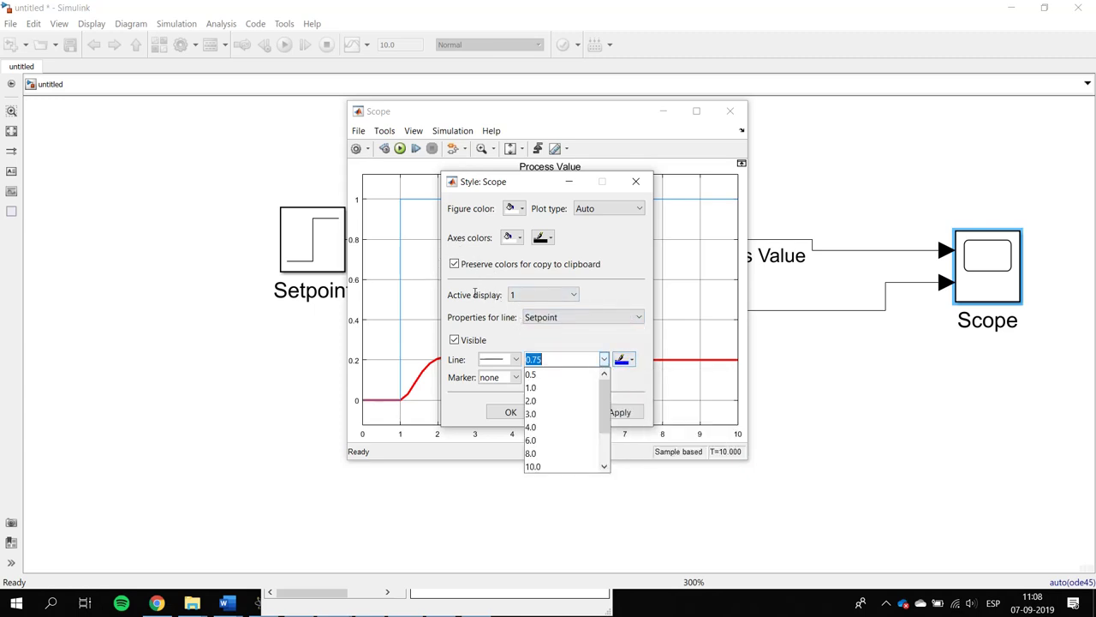
{"action": "left_click", "coordinate": [561, 400]}
{"action": "left_click", "coordinate": [620, 411]}
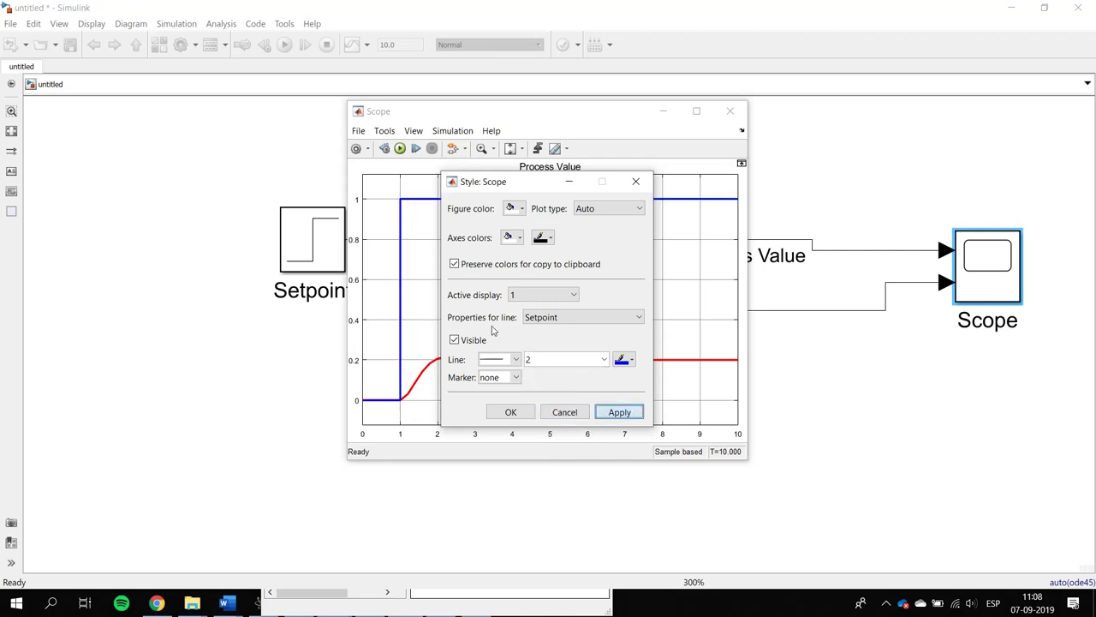
{"action": "left_click", "coordinate": [510, 412]}
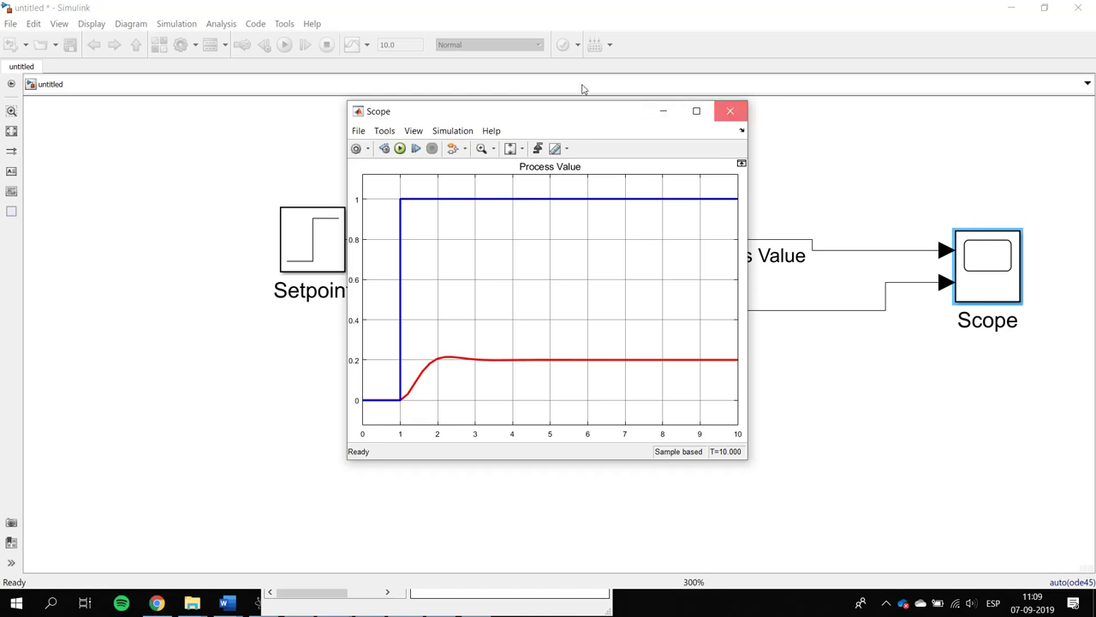
{"action": "left_click", "coordinate": [729, 111]}
{"action": "left_click", "coordinate": [530, 112]}
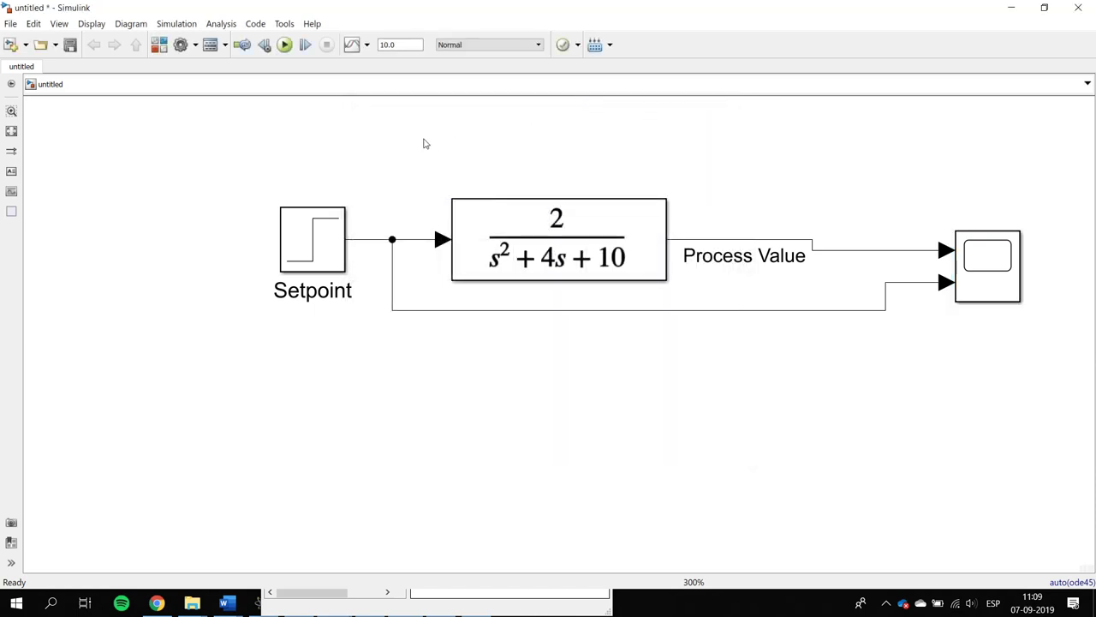
- Delete the Setpoint branch into the Scope, and reposition the Setpoint and Scope blocks to widen the layout and straighten the output line
{"action": "left_click_drag", "start_coordinate": [287, 212], "coordinate": [100, 214]}
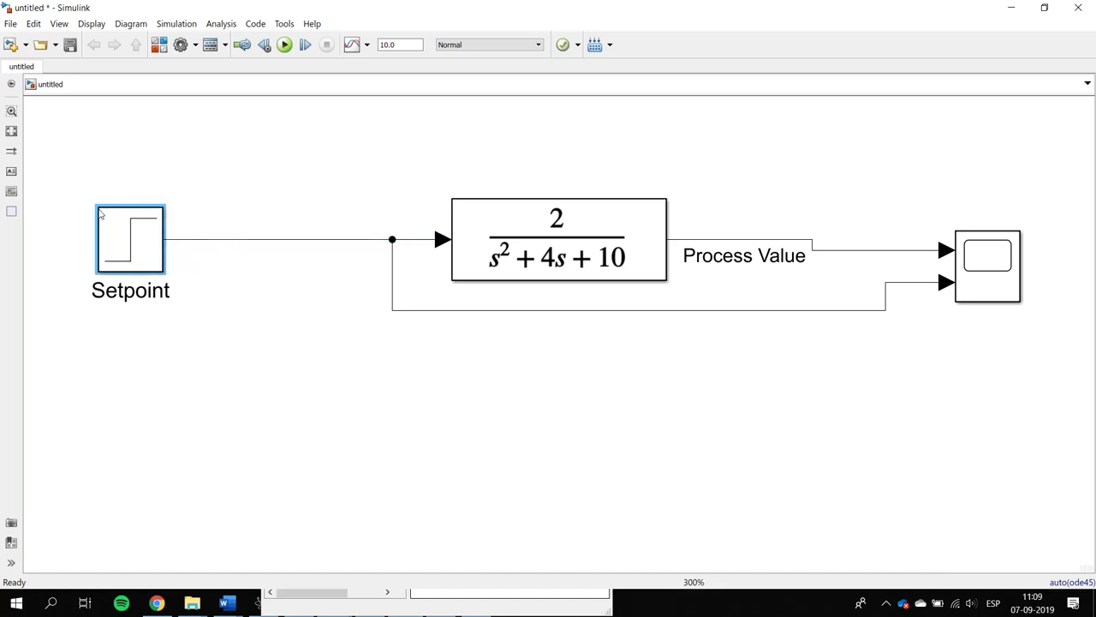
{"action": "left_click", "coordinate": [420, 310]}
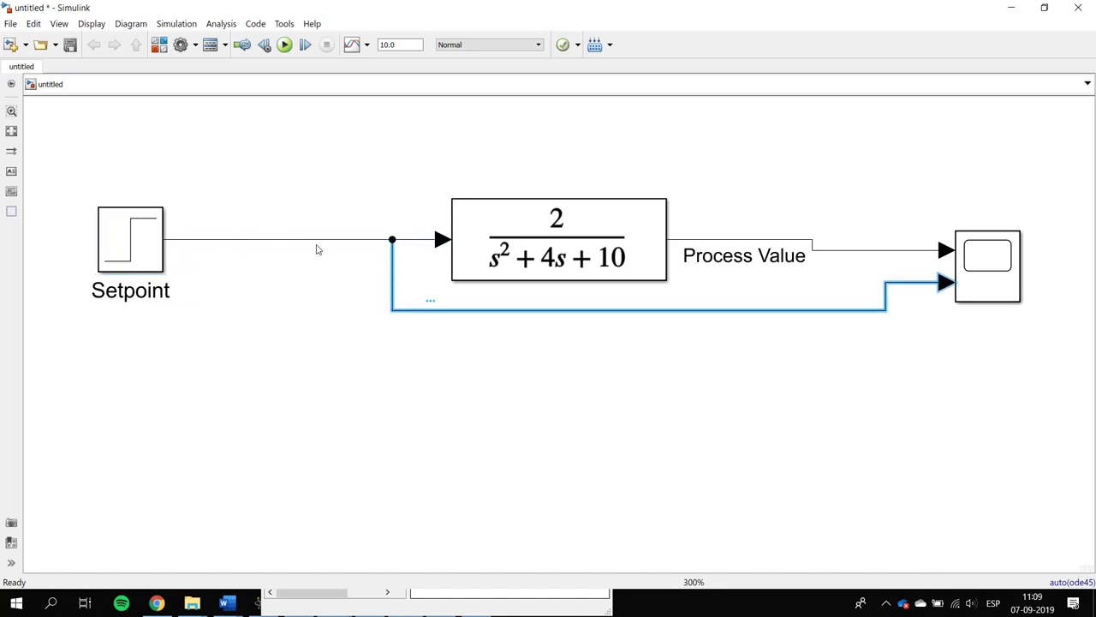
{"action": "key", "text": "Delete"}
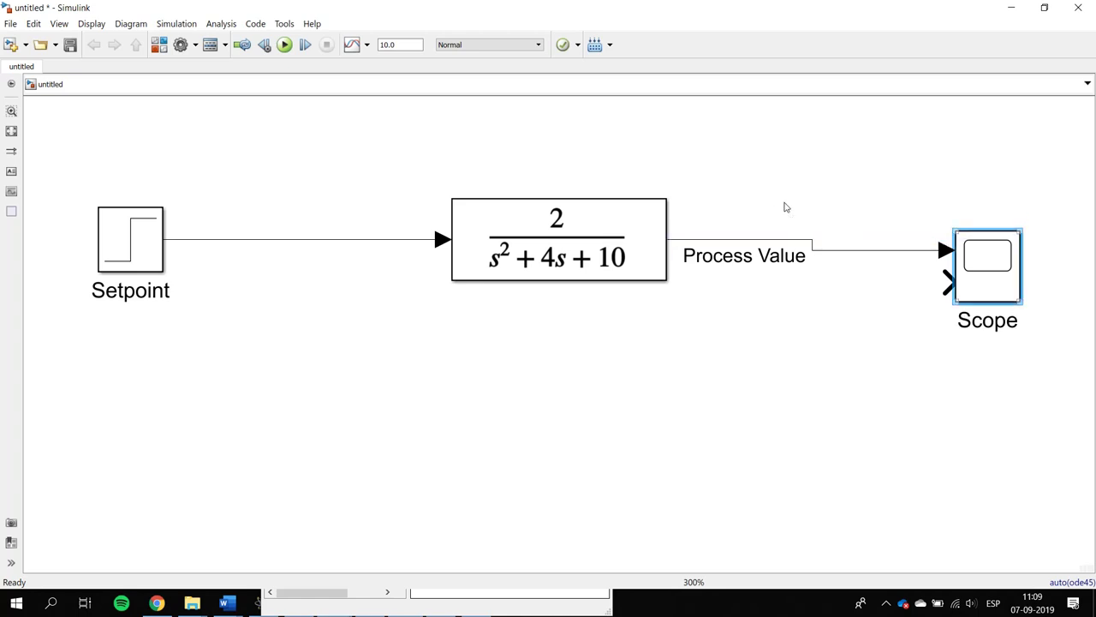
{"action": "key", "text": "Up"}
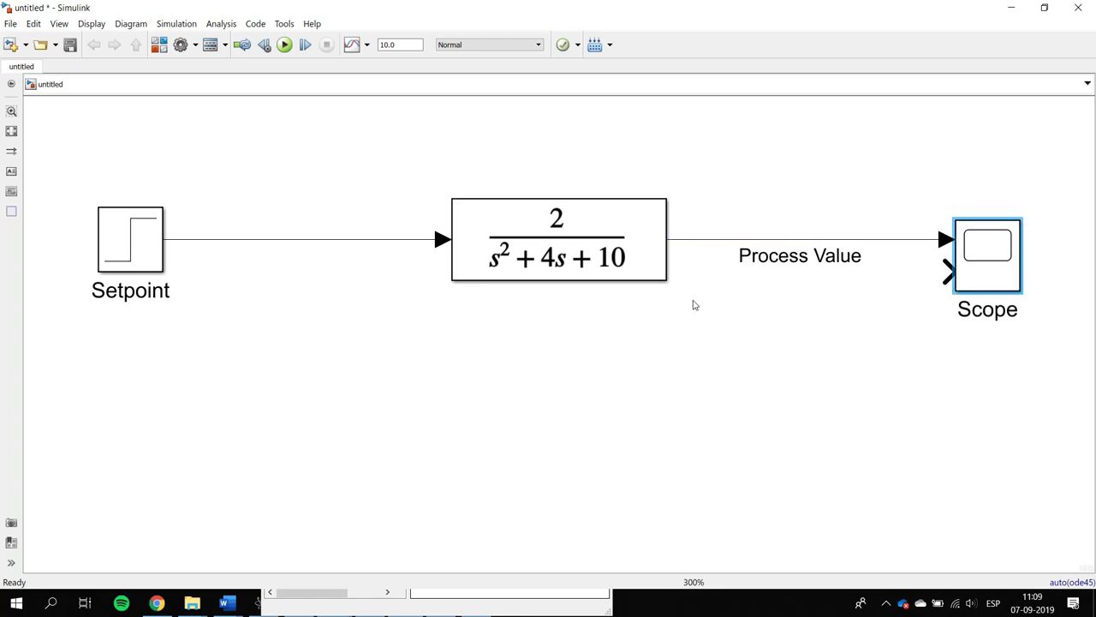
{"action": "left_click", "coordinate": [695, 305]}
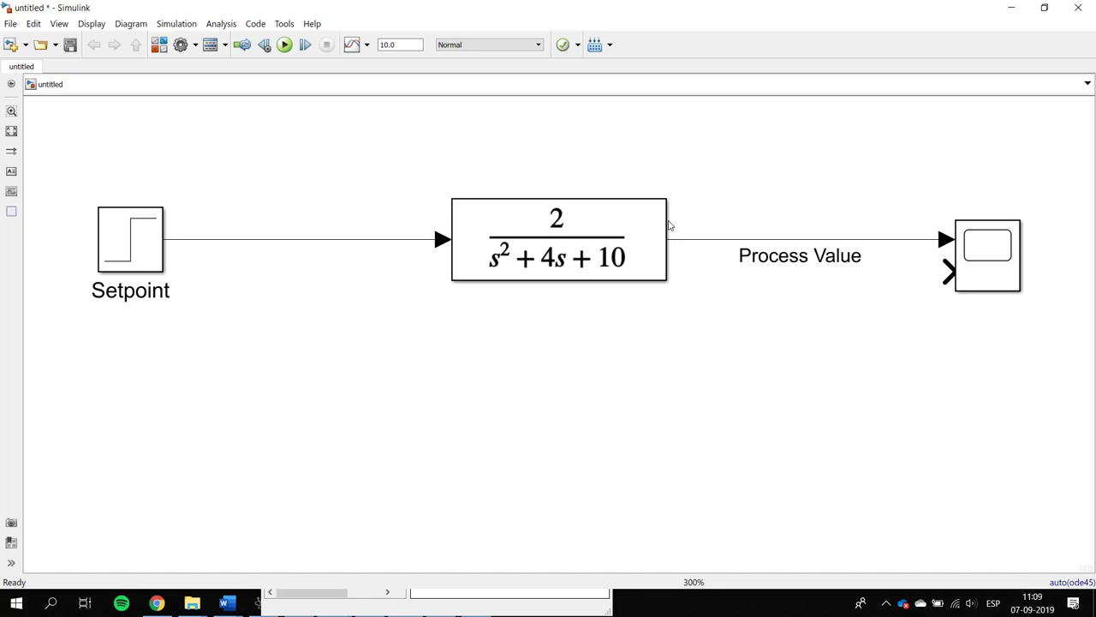
- Add a Sum block from the library below the Setpoint line and set its list of signs to |+-
{"action": "left_click", "coordinate": [159, 44]}
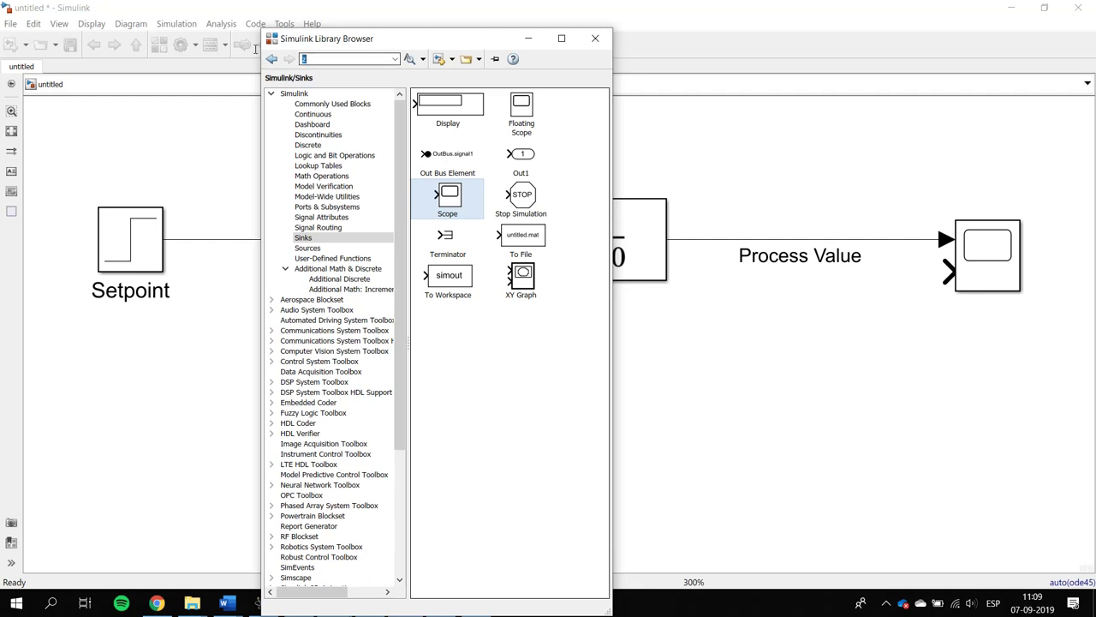
{"action": "type", "text": "sum"}
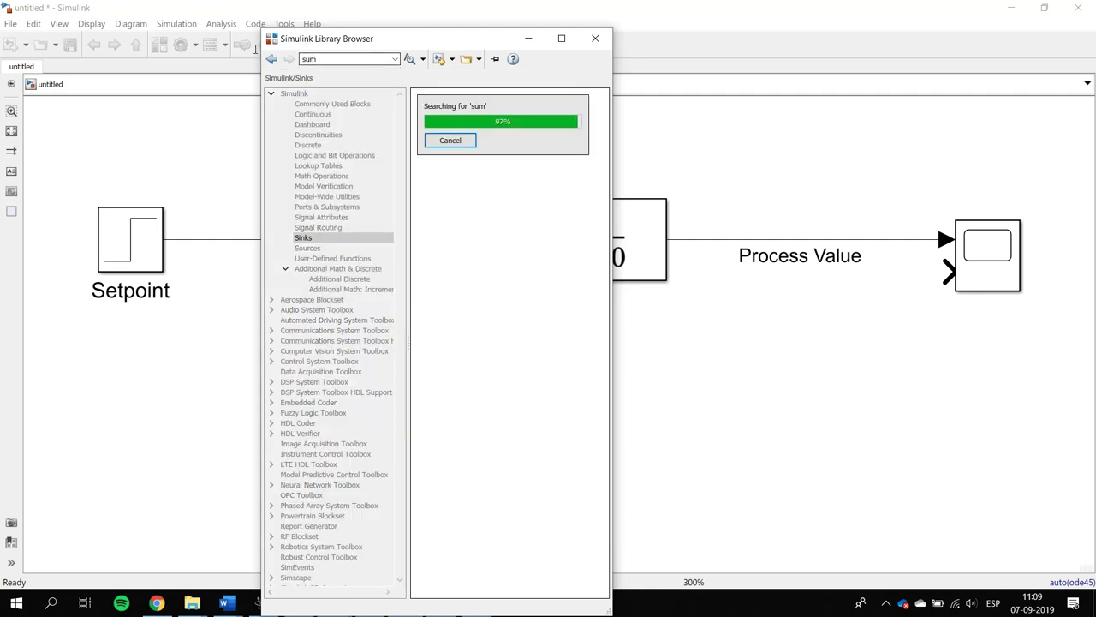
{"action": "left_click_drag", "start_coordinate": [448, 129], "coordinate": [324, 293]}
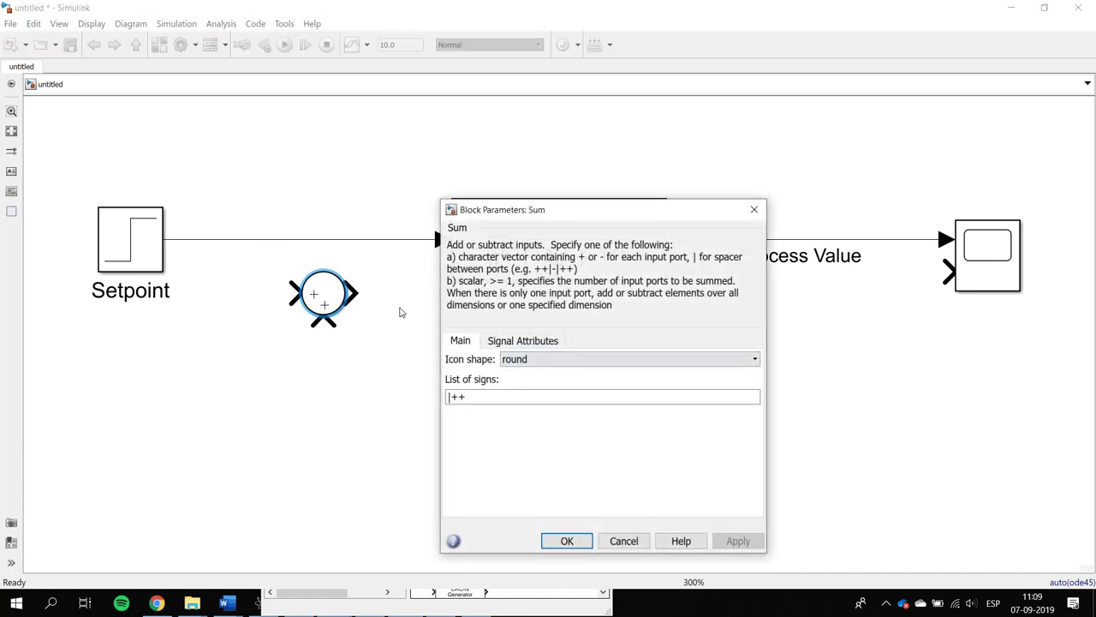
{"action": "key", "text": "BackSpace"}
{"action": "type", "text": "-"}
{"action": "key", "text": "Return"}
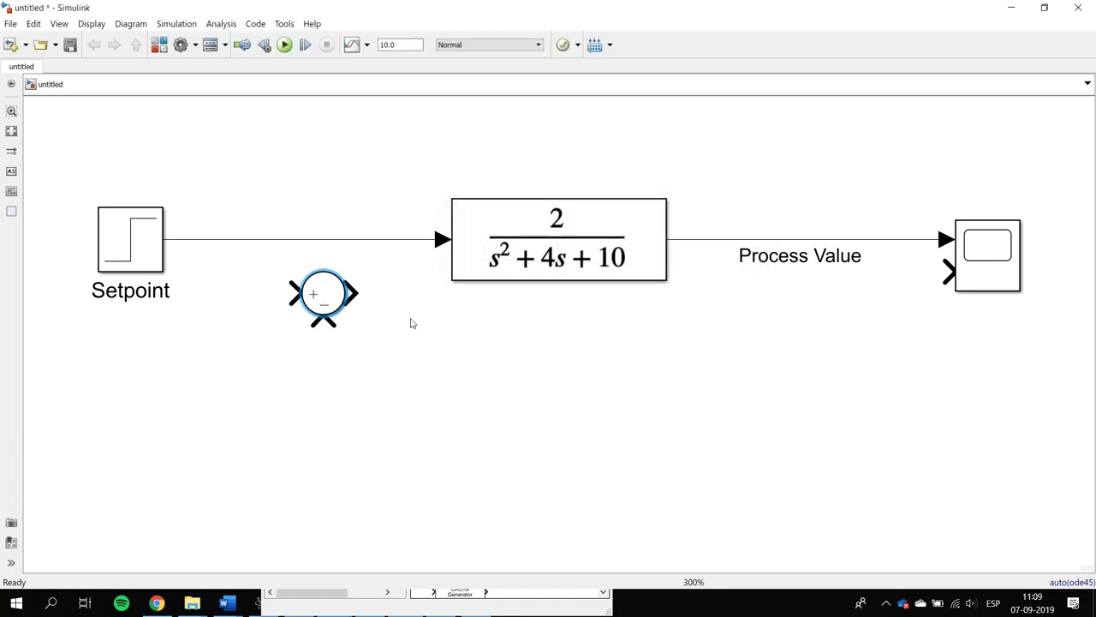
- Replace the direct line between Setpoint and the transfer function with the Sum block, connecting its positive input and its output
{"action": "left_click", "coordinate": [378, 239]}
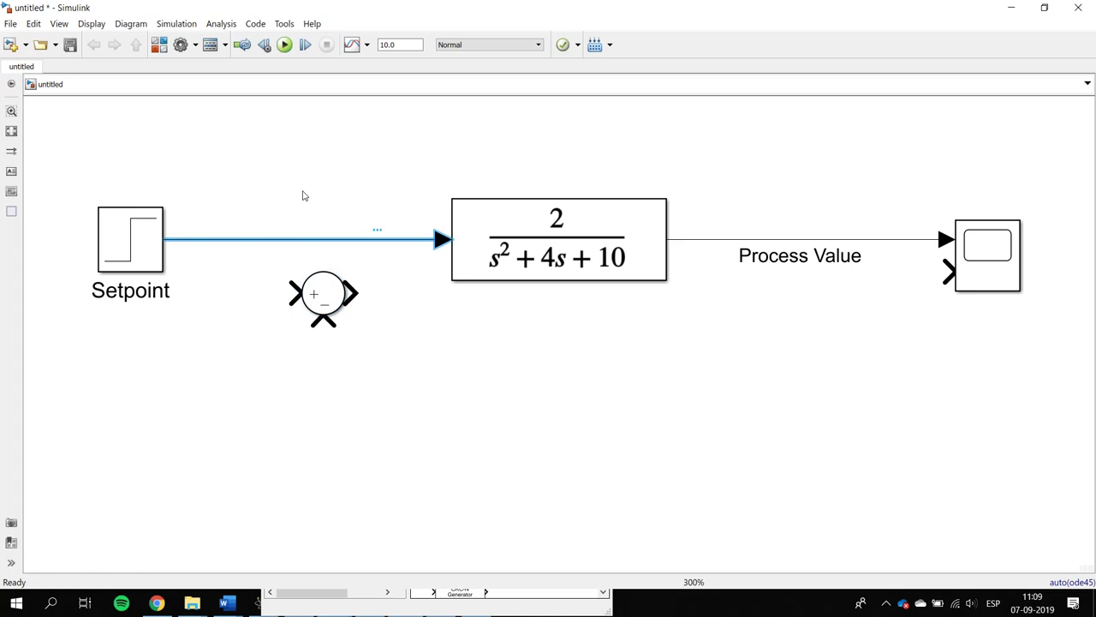
{"action": "key", "text": "Delete"}
{"action": "left_click_drag", "start_coordinate": [320, 280], "coordinate": [276, 228]}
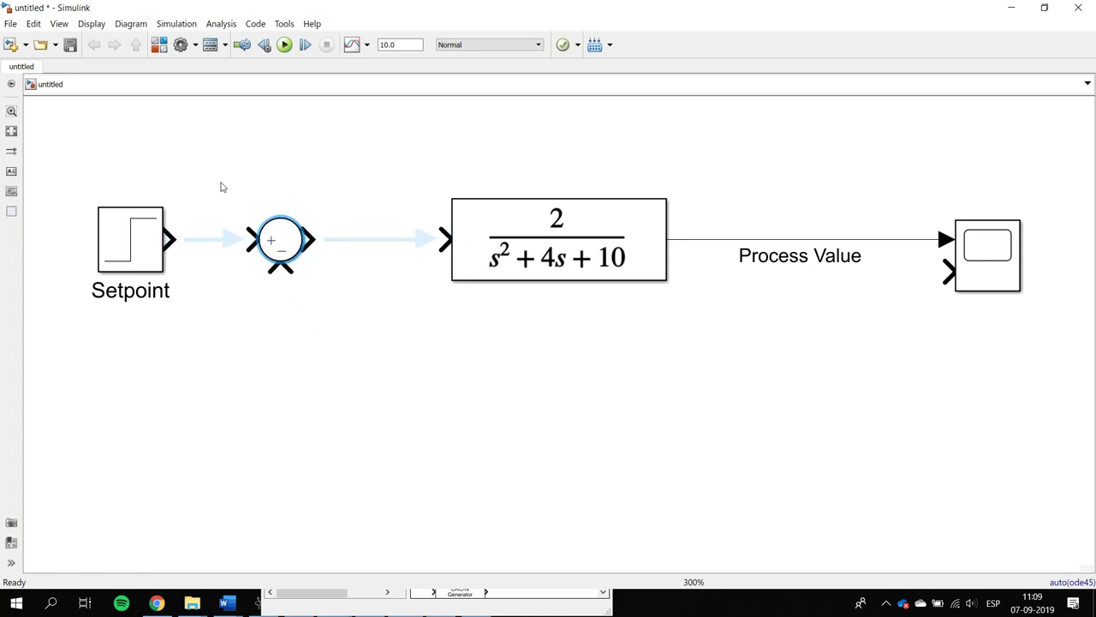
{"action": "left_click", "coordinate": [234, 239]}
{"action": "left_click", "coordinate": [313, 240]}
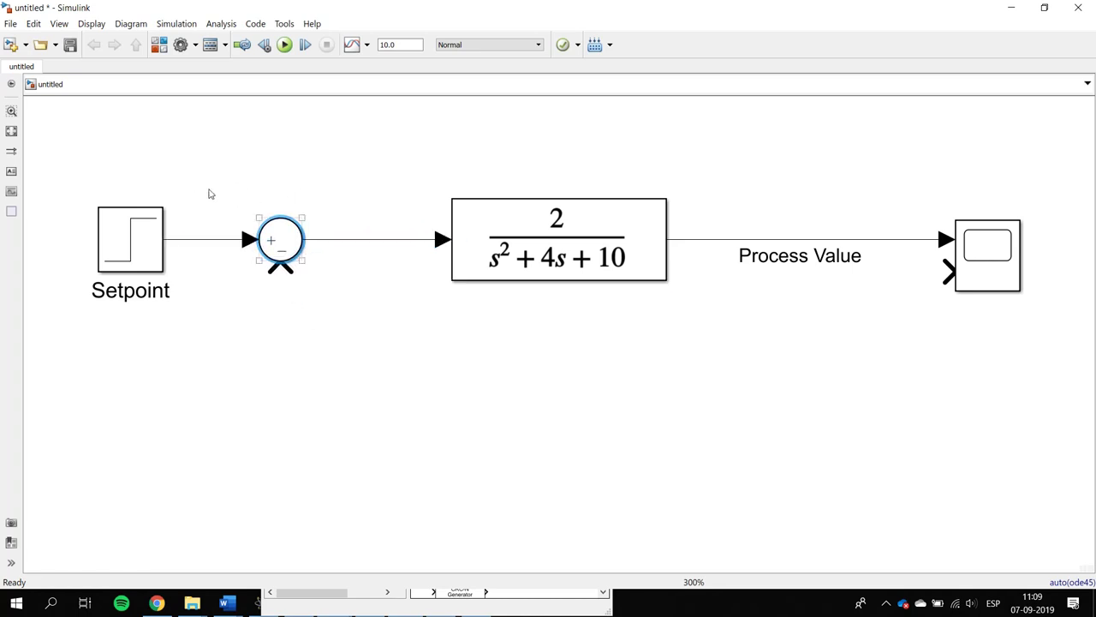
{"action": "left_click", "coordinate": [210, 195]}
- Feed the Process Value signal back to the Sum block's negative input, routing the line below the transfer function
{"action": "left_click_drag", "start_coordinate": [281, 270], "coordinate": [866, 300]}
{"action": "left_click_drag", "start_coordinate": [694, 239], "coordinate": [714, 193]}
{"action": "left_click_drag", "start_coordinate": [557, 309], "coordinate": [555, 347]}
{"action": "left_click", "coordinate": [293, 229]}
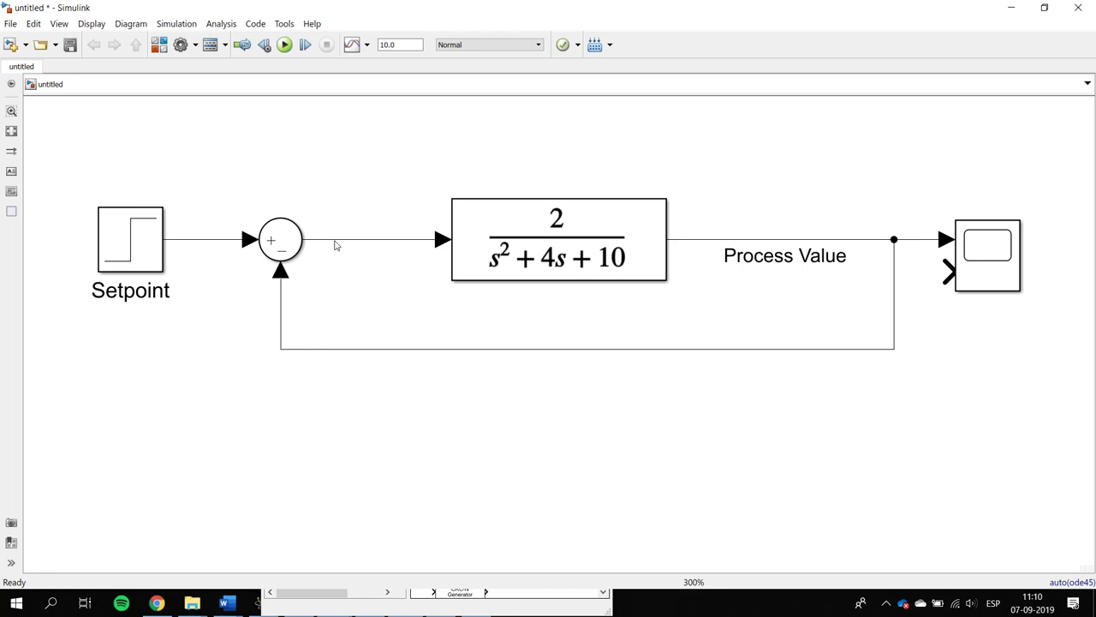
- Move the Sum block closer to Setpoint and the transfer function closer to the Scope, widening the gap between them
{"action": "left_click_drag", "start_coordinate": [217, 194], "coordinate": [185, 192]}
{"action": "left_click", "coordinate": [277, 226]}
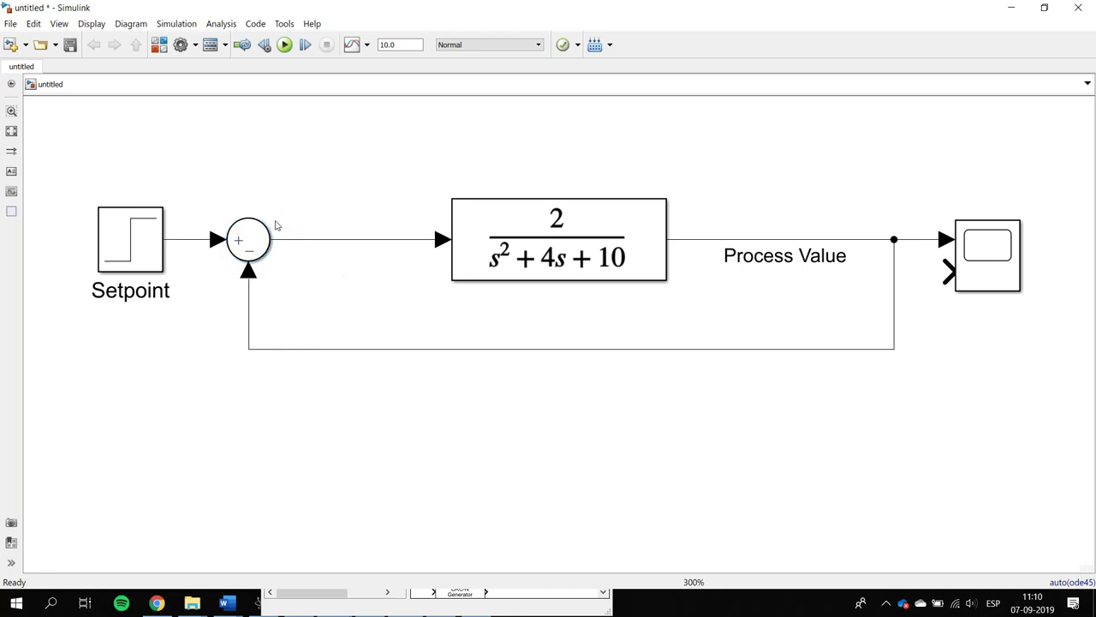
{"action": "left_click_drag", "start_coordinate": [449, 181], "coordinate": [532, 214]}
- Rename the transfer function block as Planta
{"action": "left_click", "coordinate": [658, 298]}
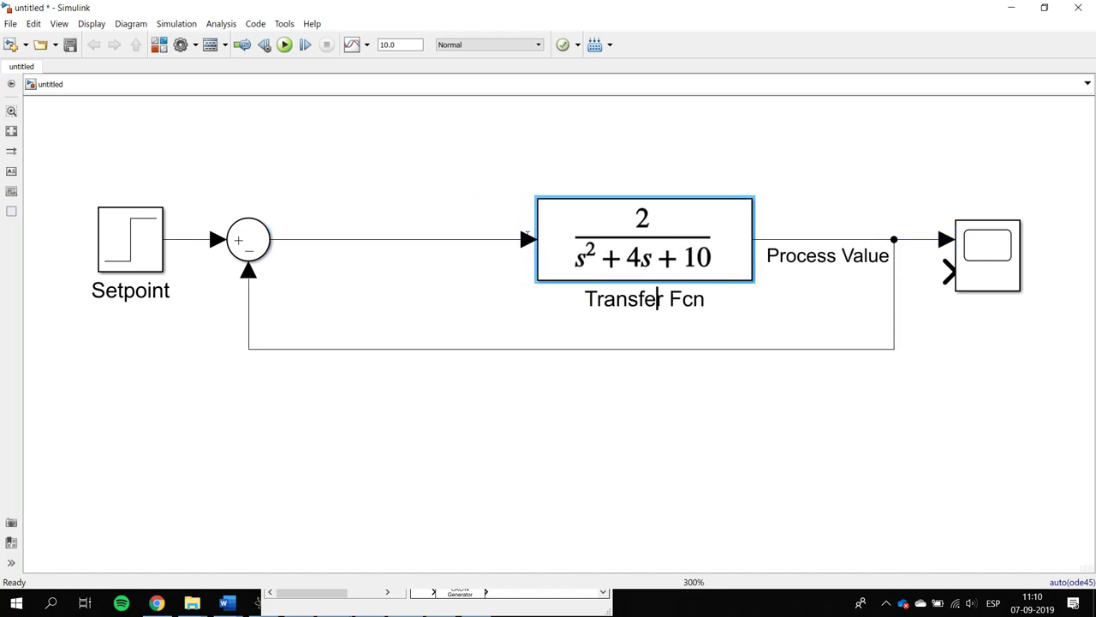
{"action": "key", "text": "ctrl+a"}
{"action": "type", "text": "Planta"}
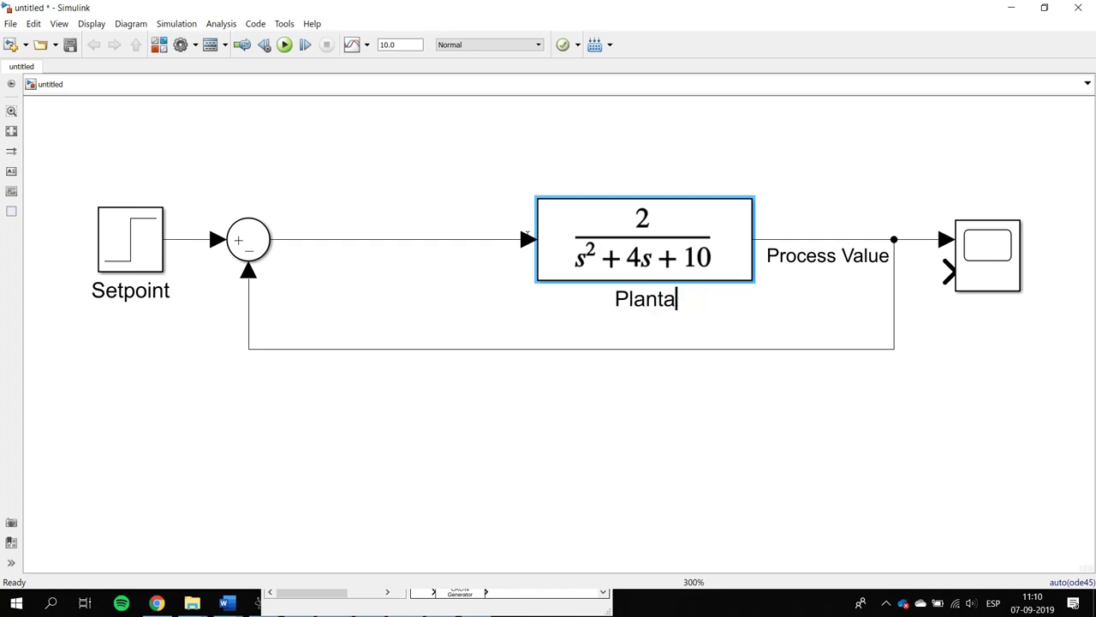
- Apply Relay parameters of switch on 0.1, switch off -0.1, output when on 10 and off 0, and run the simulation
{"action": "left_click", "coordinate": [443, 240]}
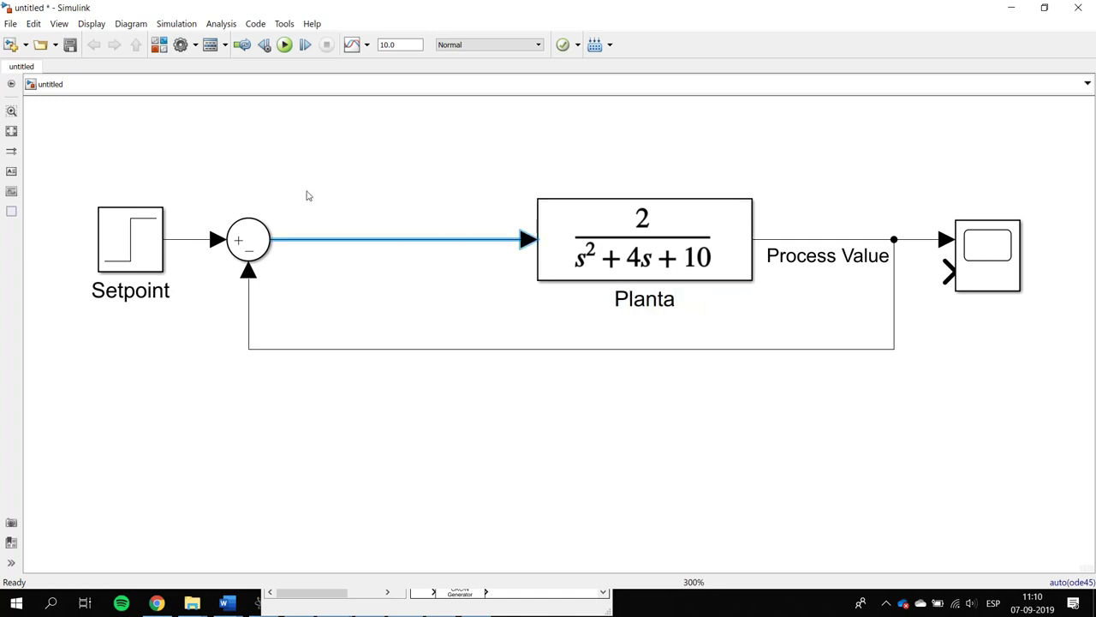
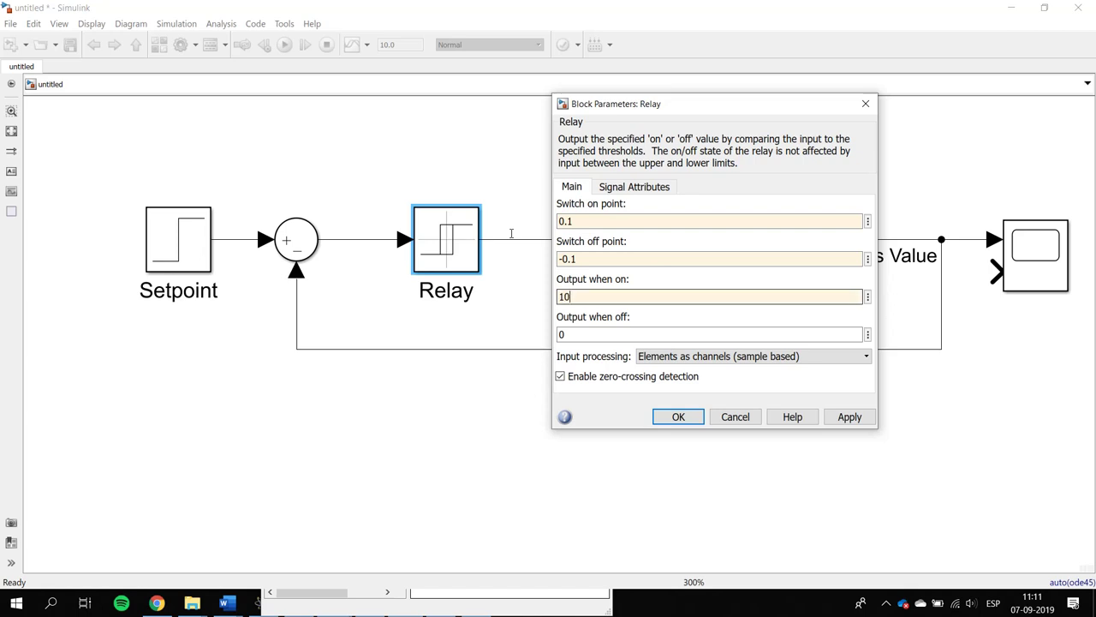
{"action": "key", "text": "Return"}
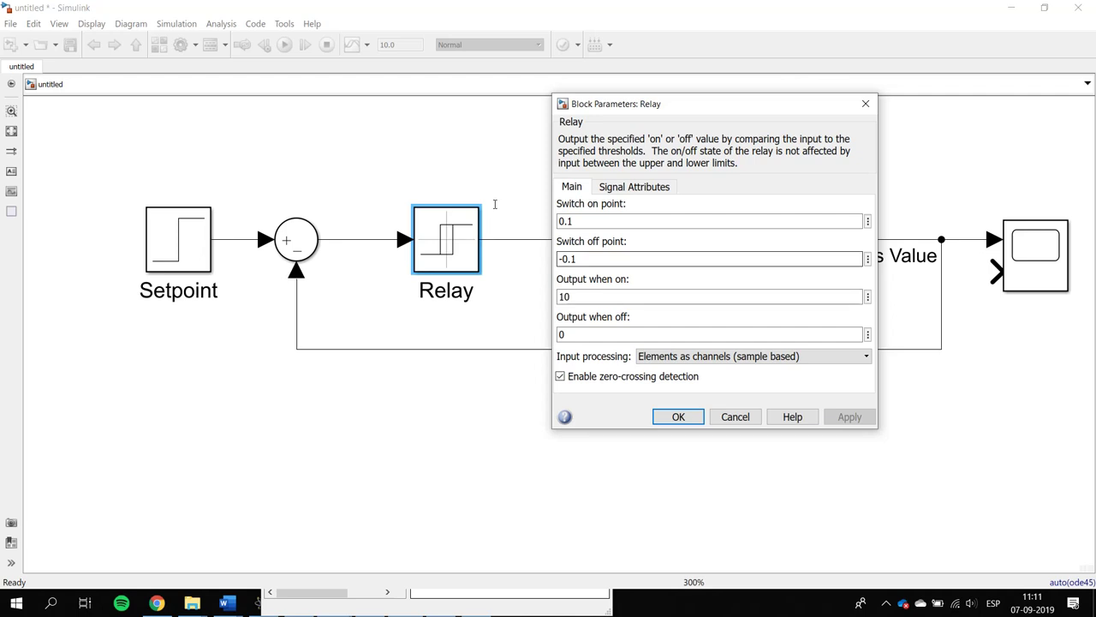
{"action": "key", "text": "shift+Tab"}
{"action": "key", "text": "Tab"}
{"action": "key", "text": "Tab"}
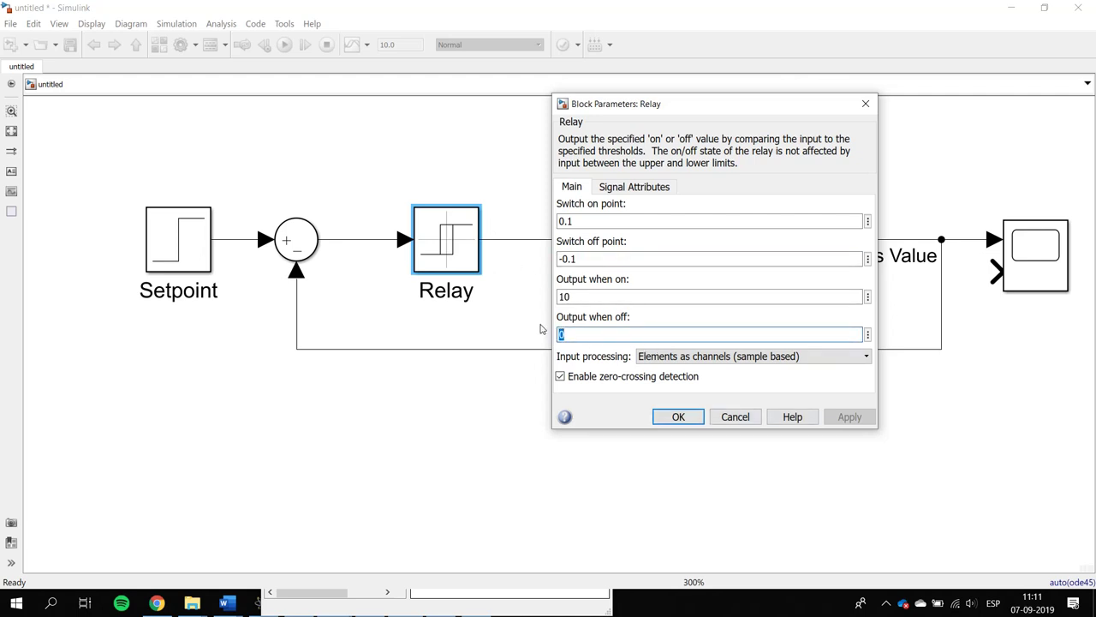
{"action": "key", "text": "Return"}
{"action": "left_click", "coordinate": [285, 44]}
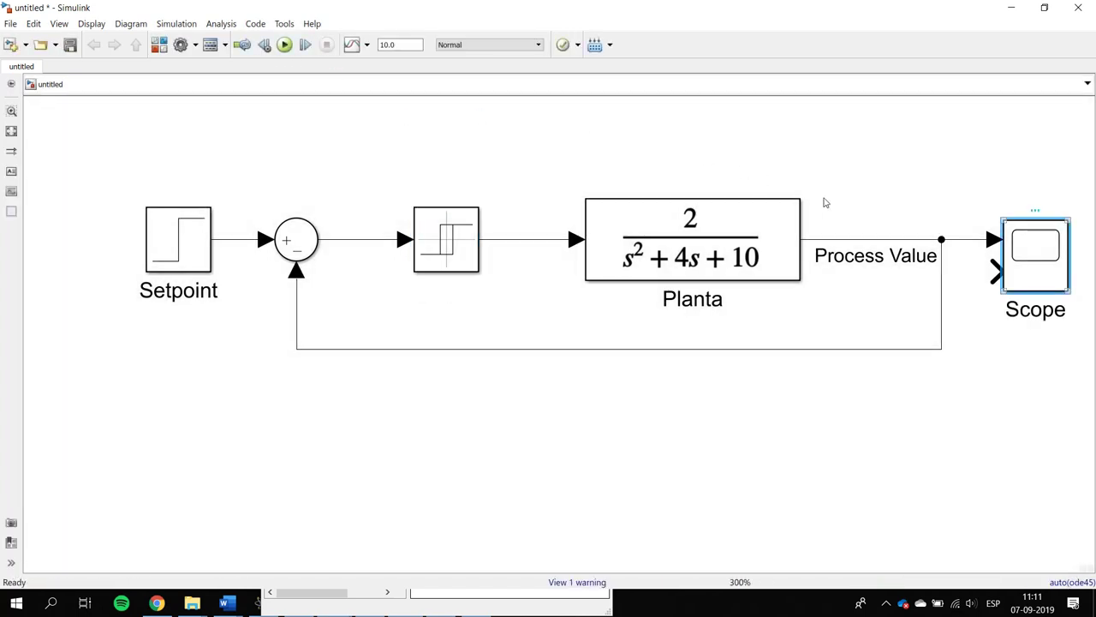
{"action": "left_click", "coordinate": [729, 111]}
- Branch the Setpoint signal to the Scope's second input, routing it above the blocks, and rerun the simulation
{"action": "left_click_drag", "start_coordinate": [995, 272], "coordinate": [233, 248]}
{"action": "left_click_drag", "start_coordinate": [186, 194], "coordinate": [184, 191]}
{"action": "left_click", "coordinate": [284, 44]}
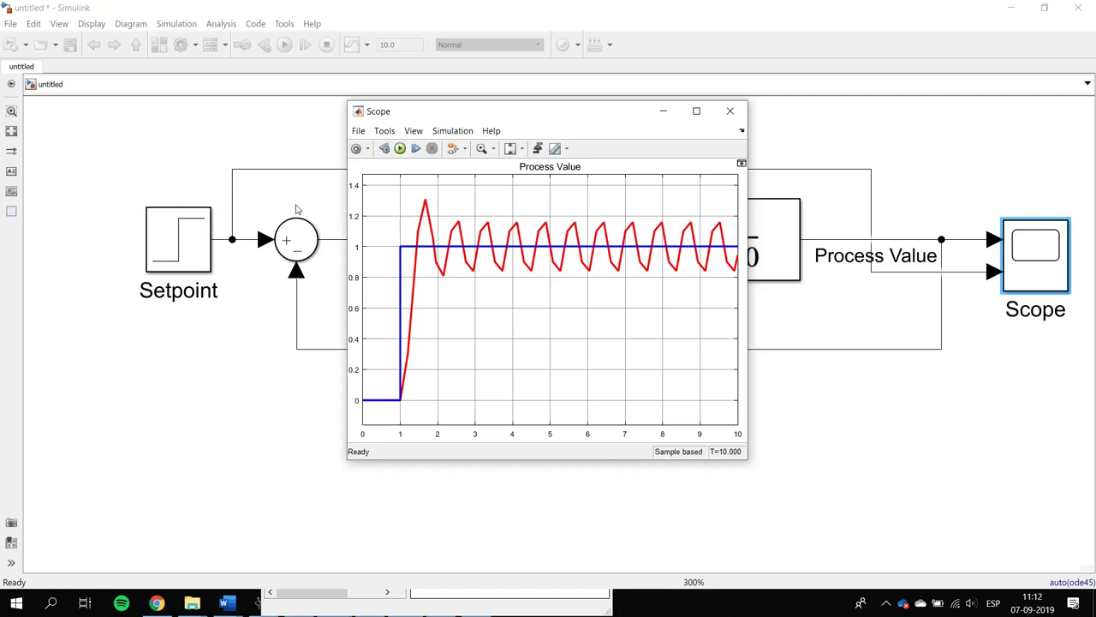
- Set the Relay's switch on point to 0.05 and its switch off point to -0.05
{"action": "double_click", "coordinate": [150, 199]}
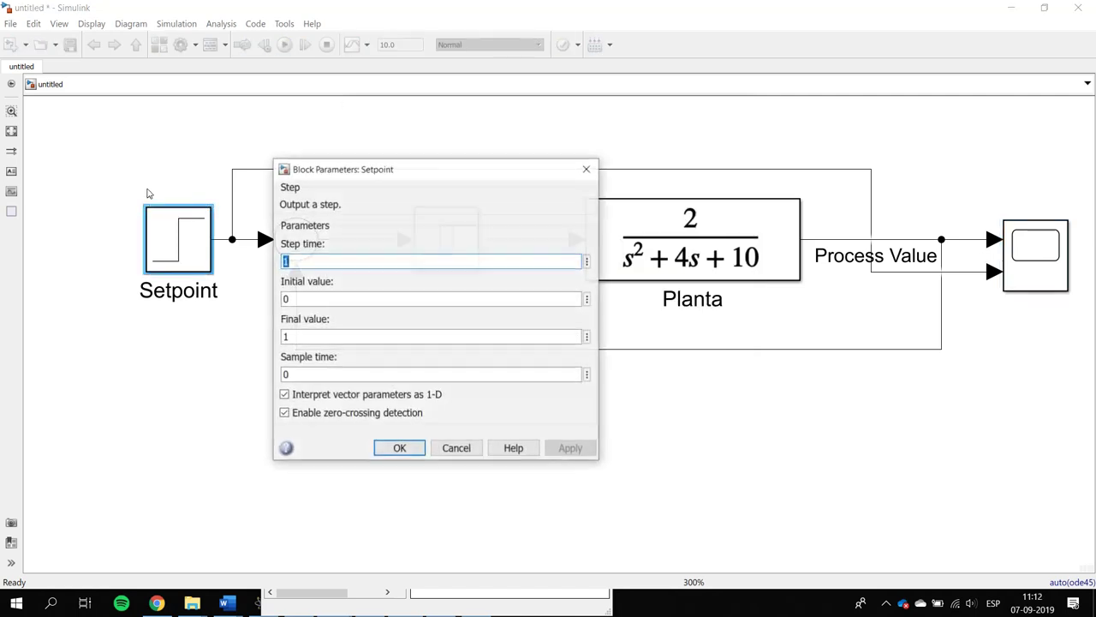
{"action": "key", "text": "Escape"}
{"action": "key", "text": "Tab"}
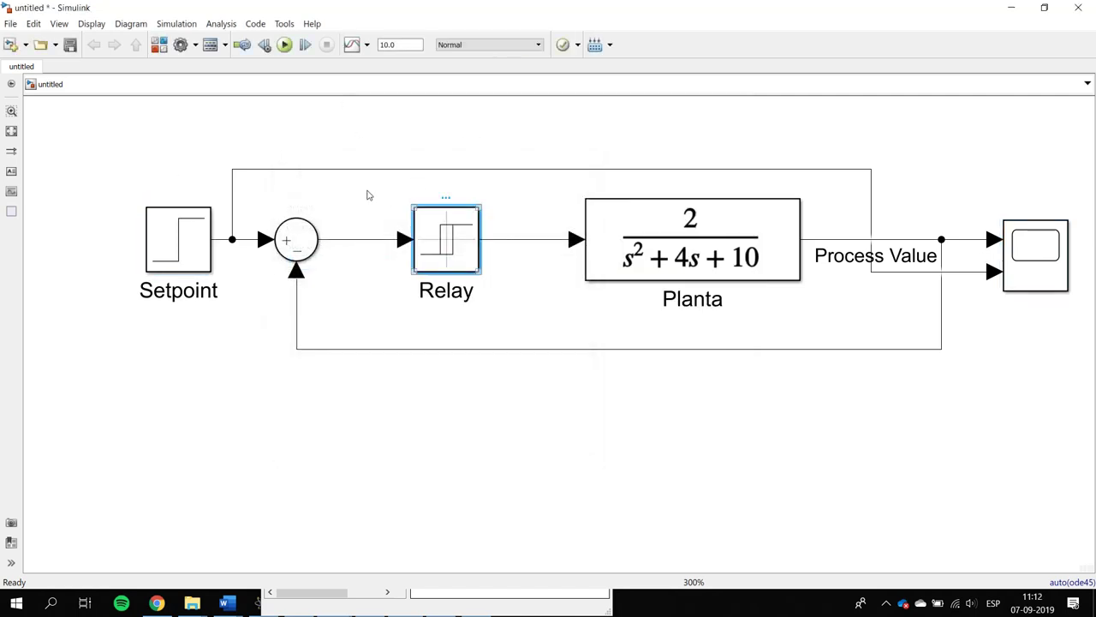
{"action": "key", "text": "Return"}
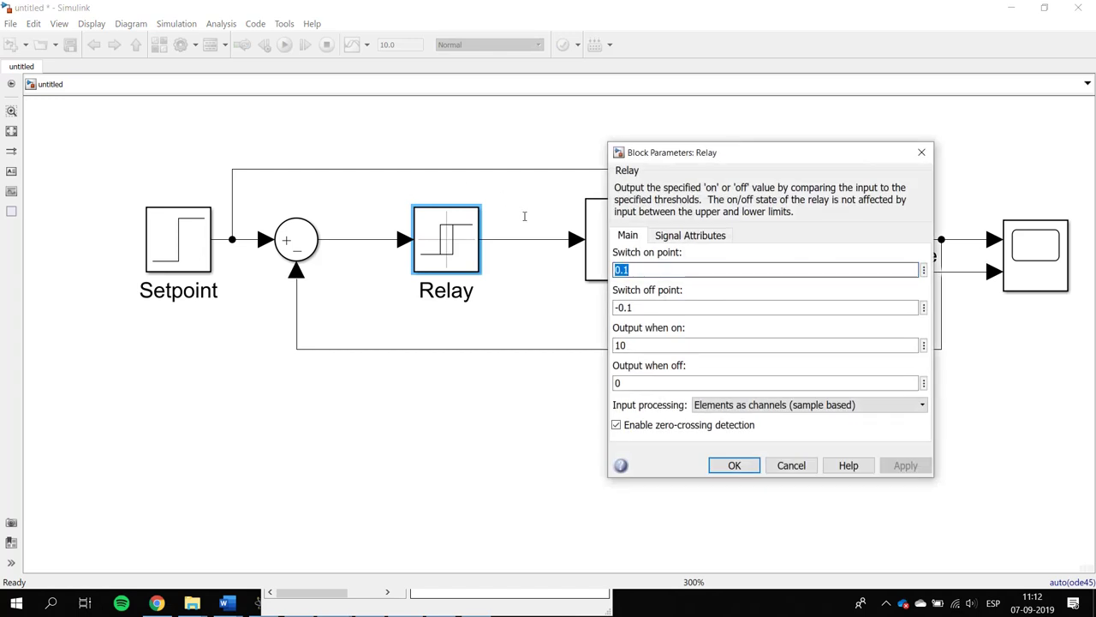
{"action": "type", "text": "0.0"}
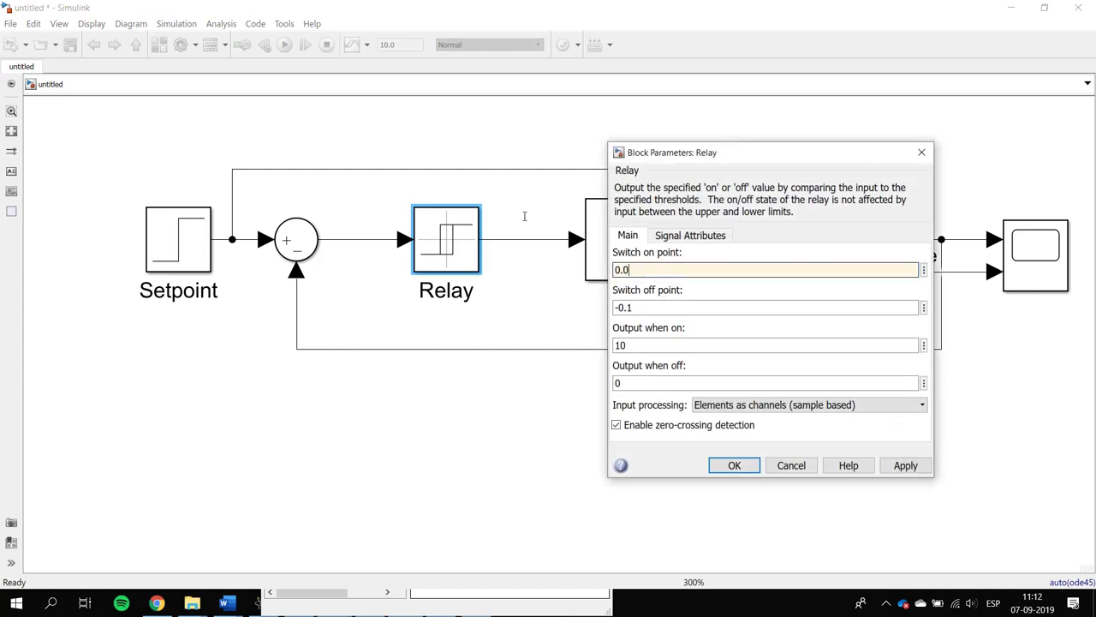
{"action": "type", "text": "5"}
{"action": "key", "text": "Tab"}
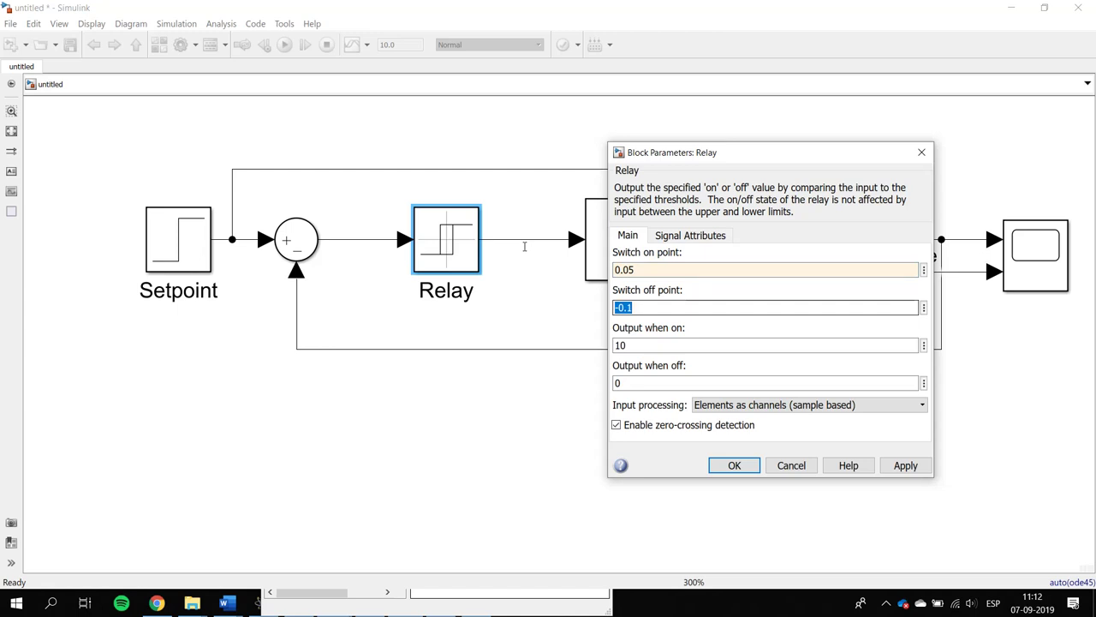
{"action": "type", "text": "-0.05"}
{"action": "key", "text": "Return"}
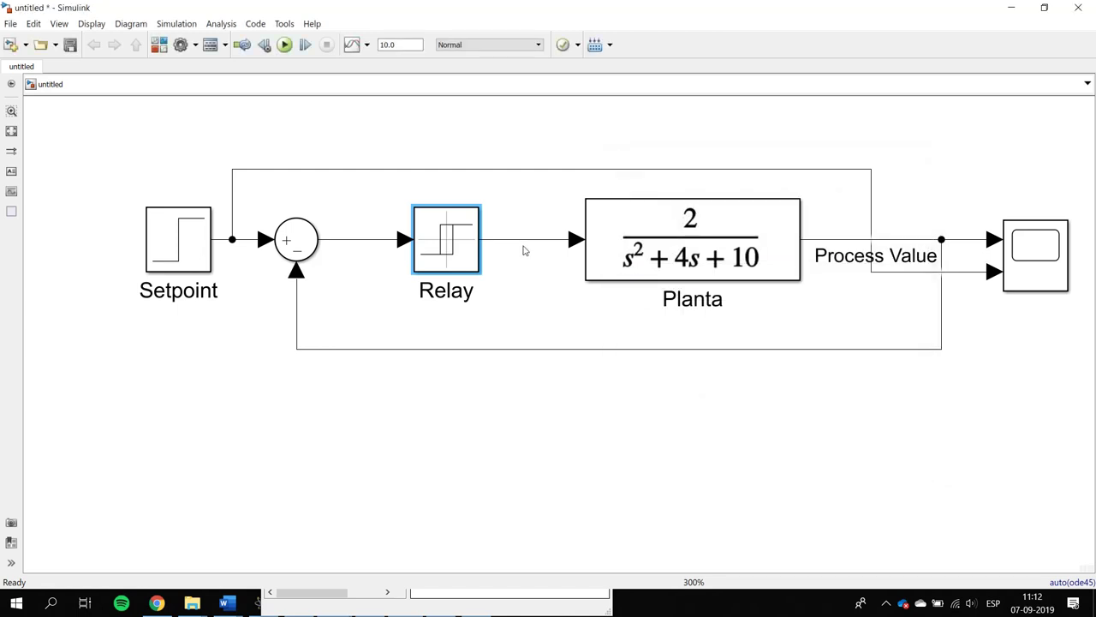
- Run the simulation and examine the process value against the setpoint on the Scope
{"action": "left_click", "coordinate": [285, 45]}
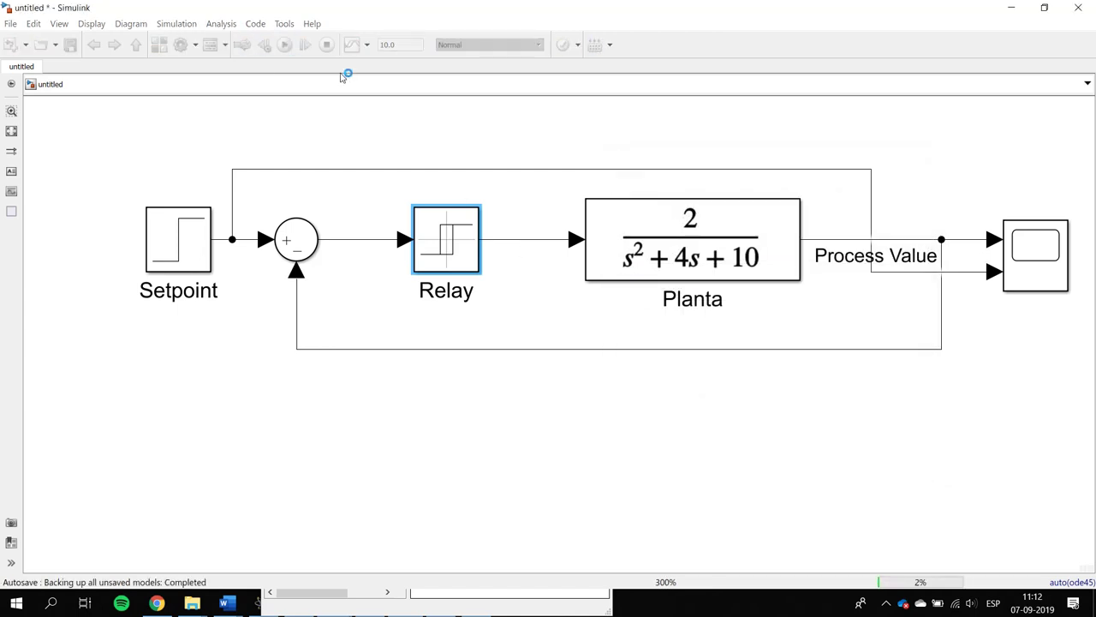
{"action": "left_click", "coordinate": [802, 201]}
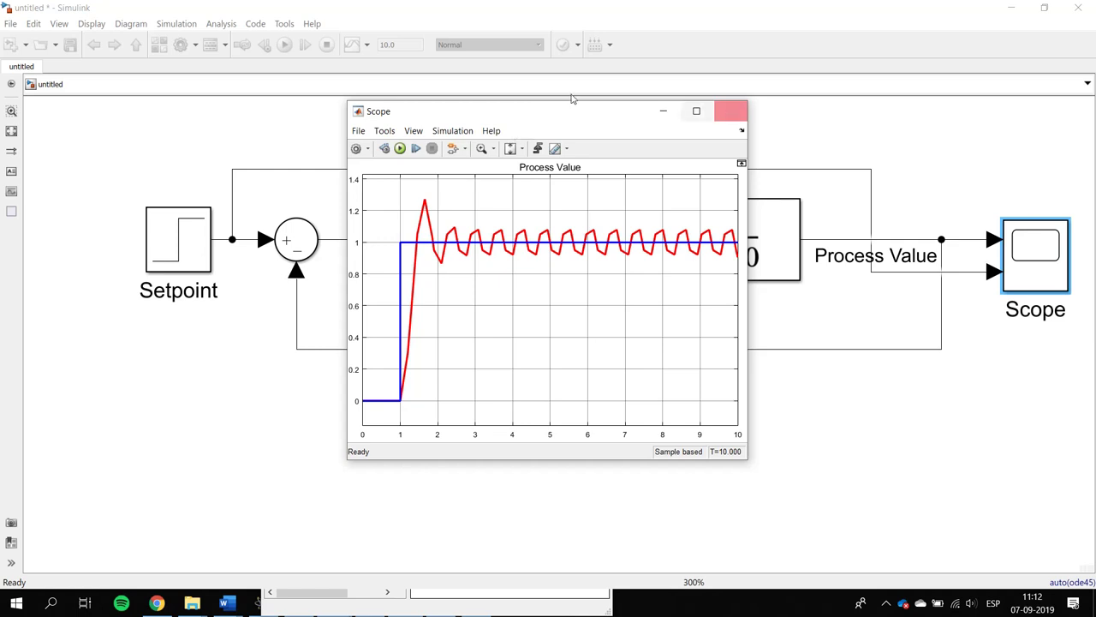
{"action": "key", "text": "alt+F4"}
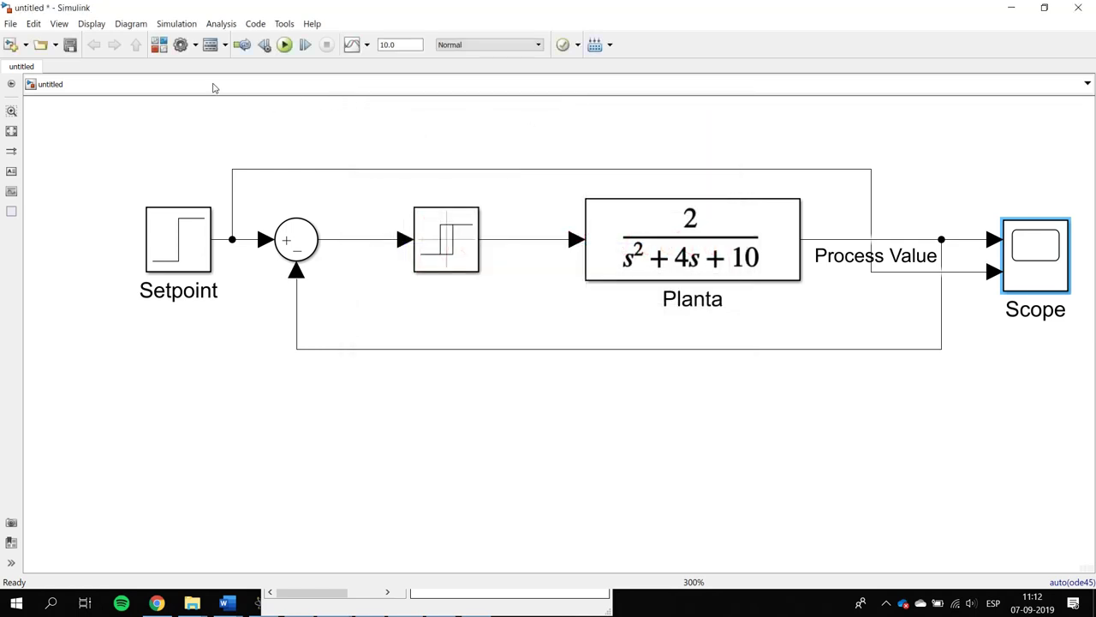
- Change the model's solver to ode23tb (stiff/TR-BDF2) and rerun the simulation to check the response on the Scope
{"action": "key", "text": "ctrl+e"}
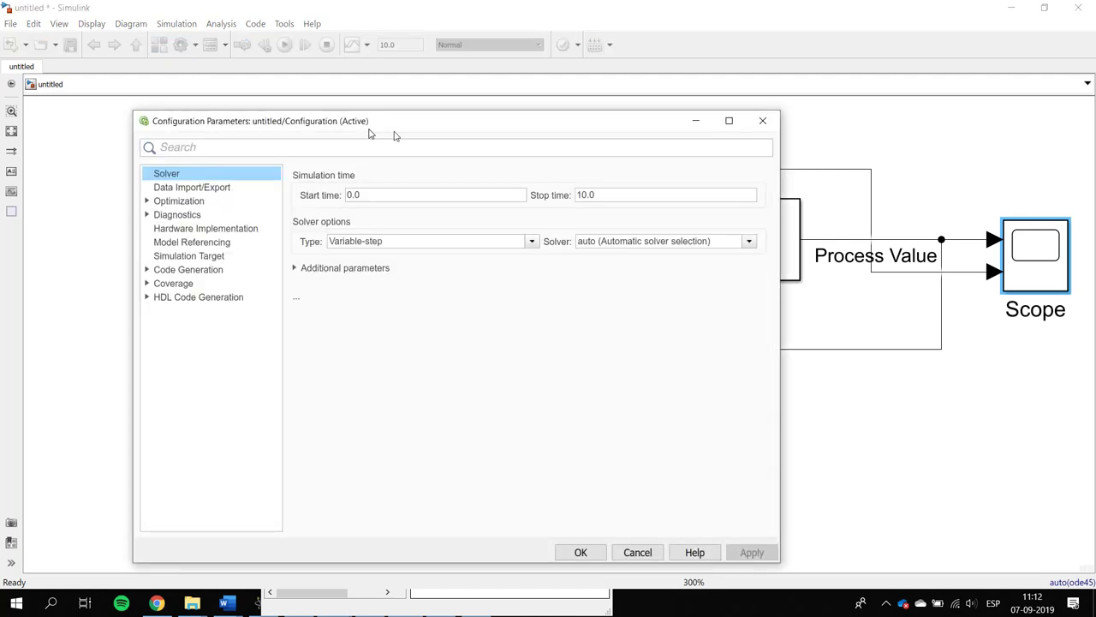
{"action": "left_click", "coordinate": [641, 241]}
{"action": "left_click", "coordinate": [633, 344]}
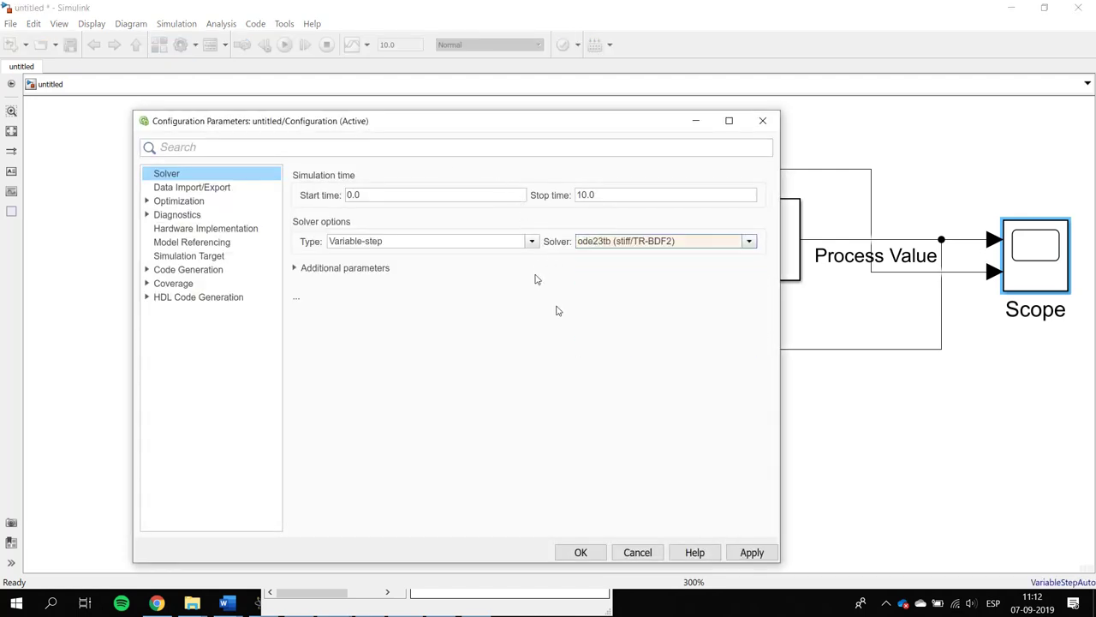
{"action": "left_click", "coordinate": [581, 551]}
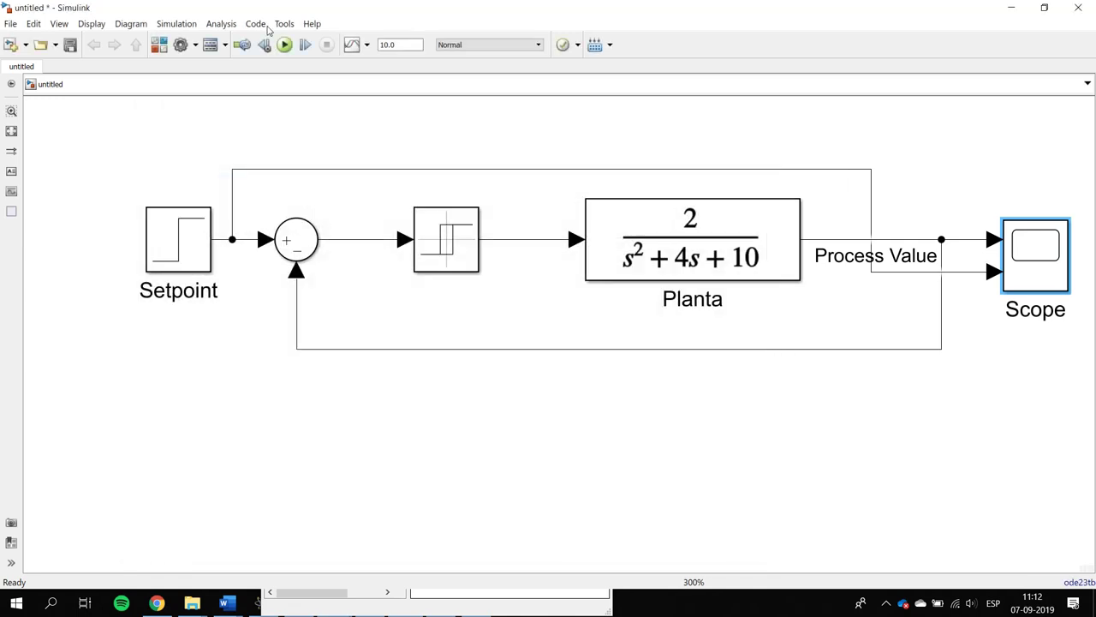
{"action": "left_click", "coordinate": [285, 44]}
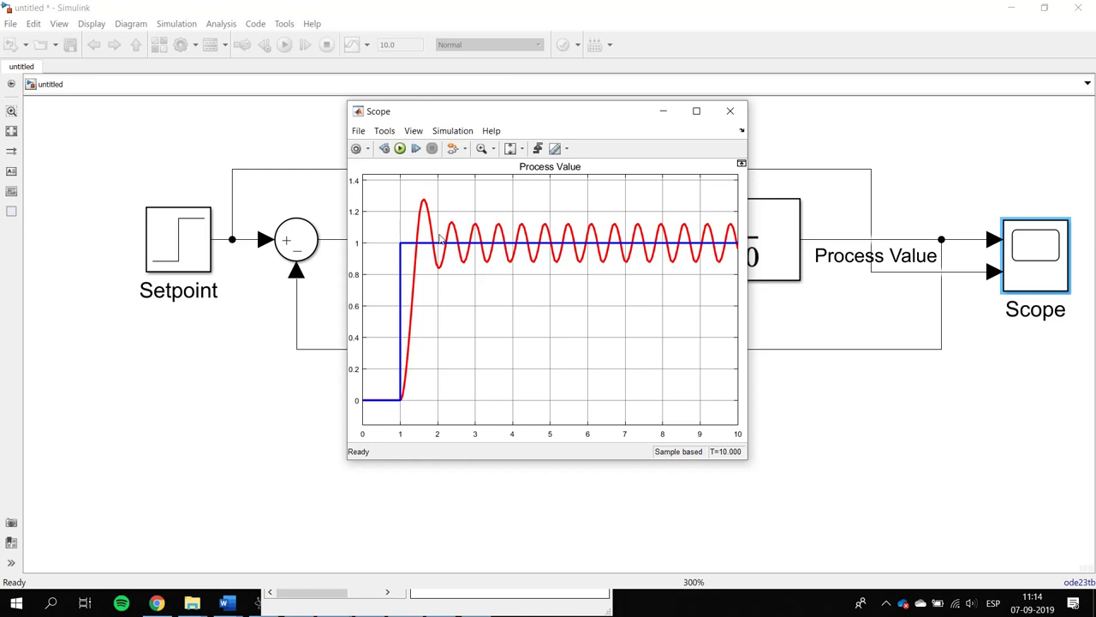
{"action": "left_click", "coordinate": [730, 111]}
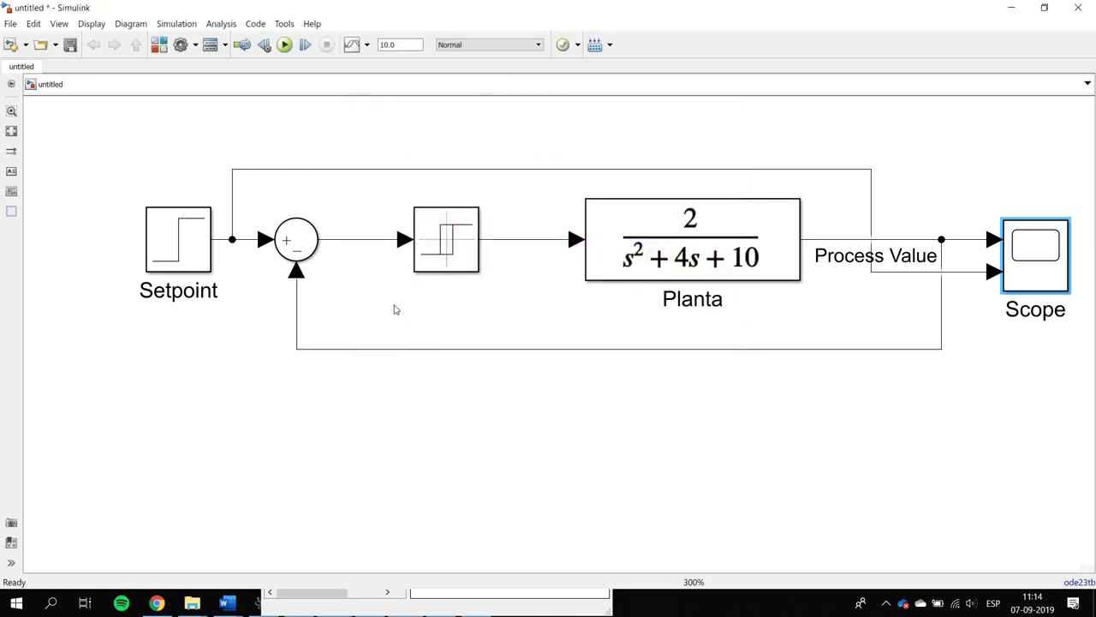
{"action": "left_click", "coordinate": [394, 309]}
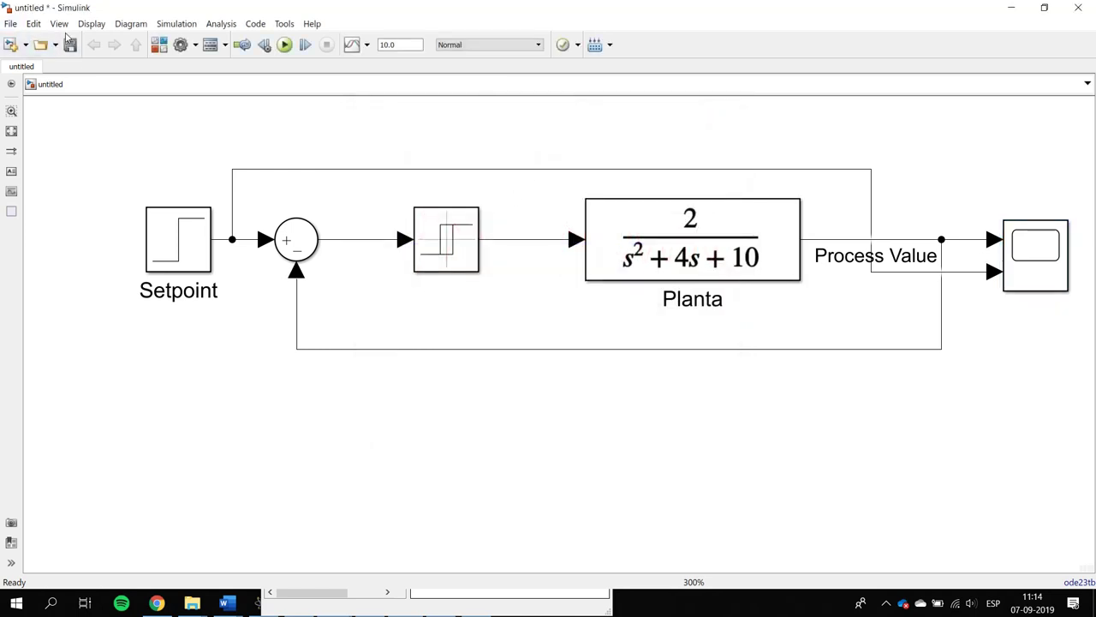
- Start saving the model and browse to the INACAP folder on the desktop (Escritorio)
{"action": "left_click", "coordinate": [70, 44]}
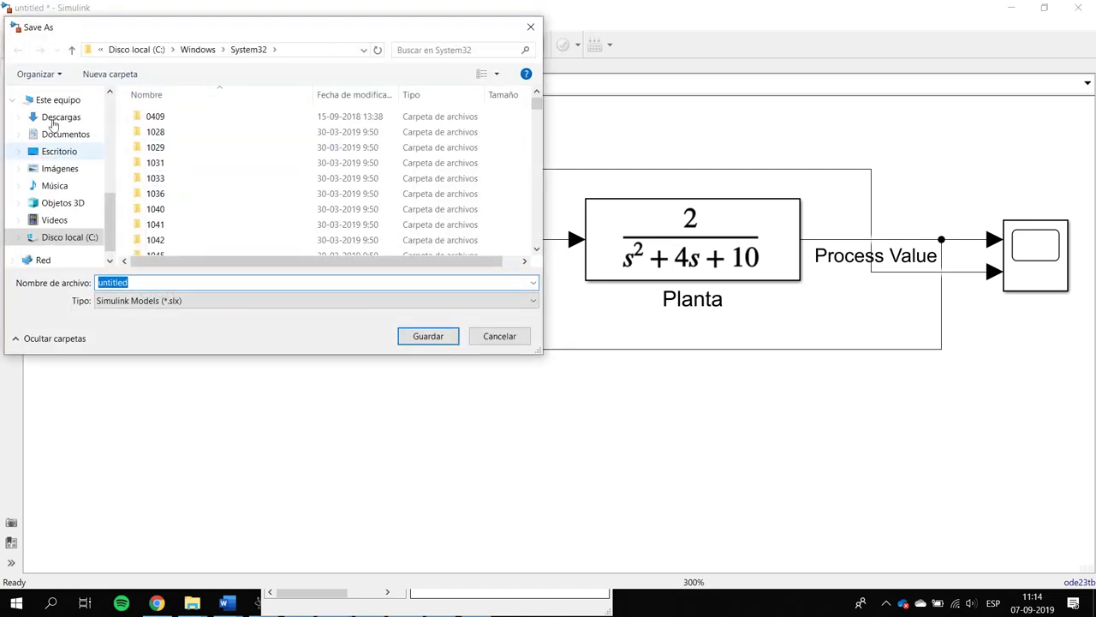
{"action": "left_click", "coordinate": [59, 150]}
{"action": "double_click", "coordinate": [326, 145]}
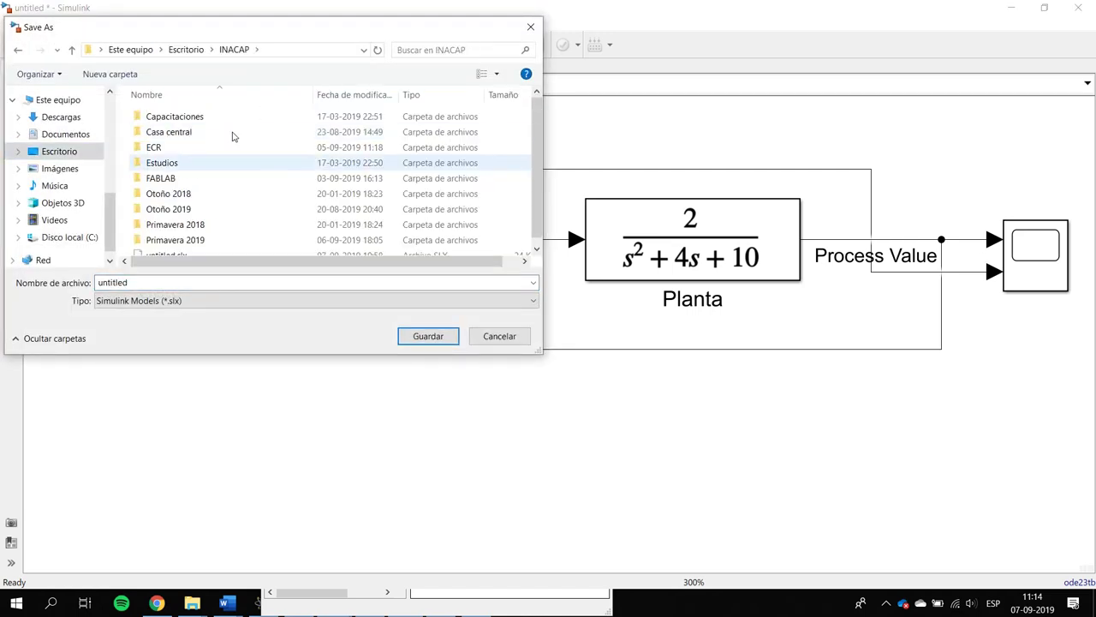
{"action": "double_click", "coordinate": [171, 225]}
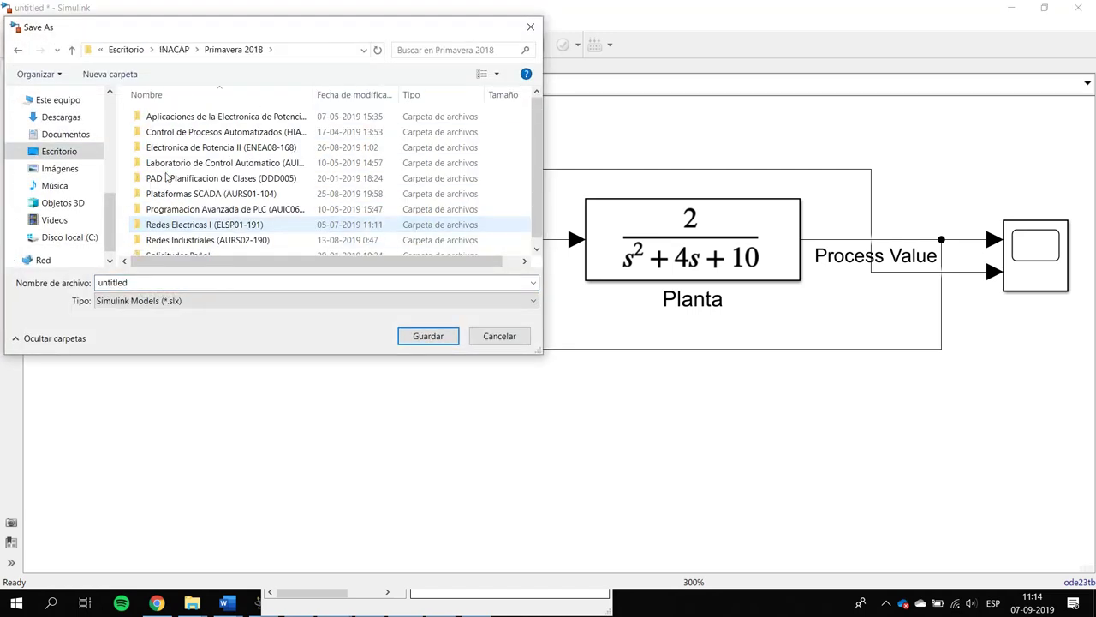
{"action": "double_click", "coordinate": [165, 163]}
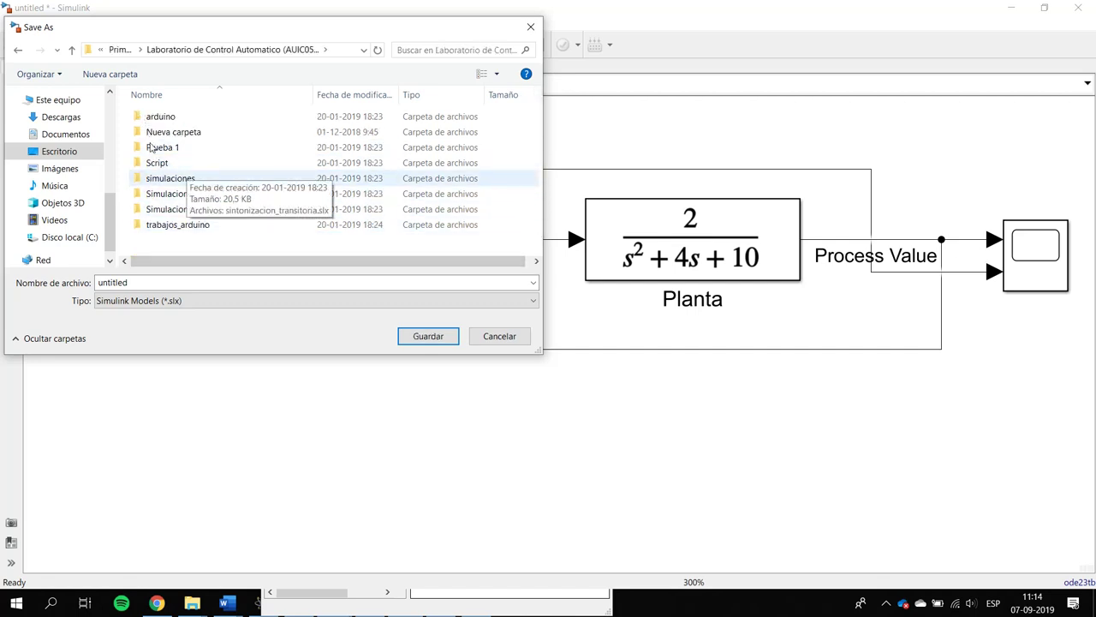
{"action": "key", "text": "alt+Up"}
{"action": "key", "text": "alt+Up"}
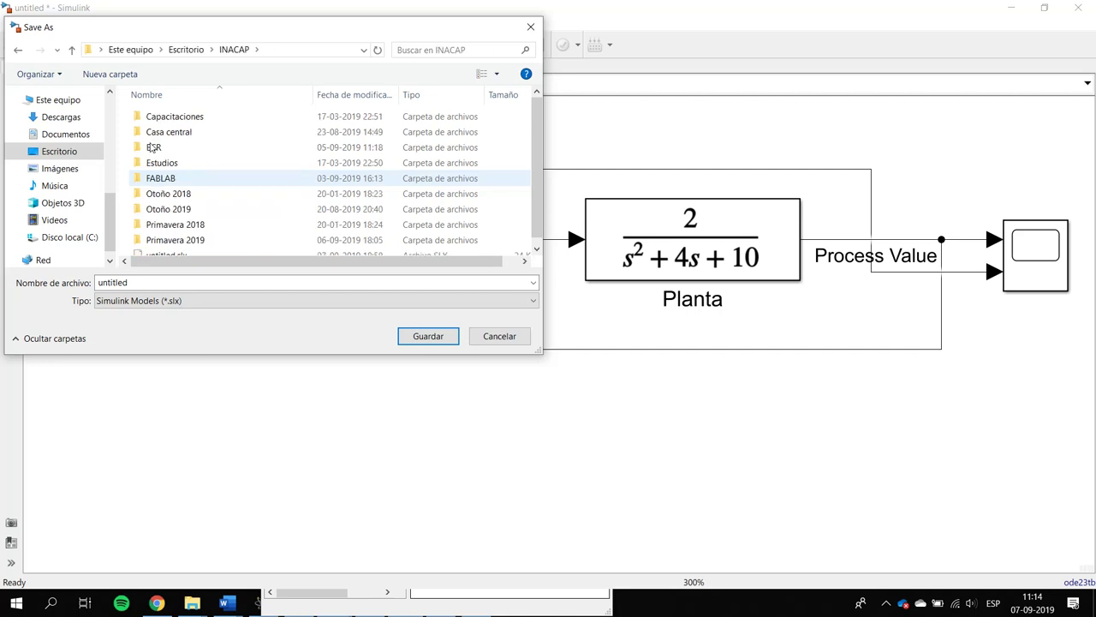
- Open the Primavera 2019 folder and its Laboratorio de Control Automatico subfolder as the save location
{"action": "key", "text": "Down"}
{"action": "key", "text": "Down"}
{"action": "key", "text": "Down"}
{"action": "key", "text": "Down"}
{"action": "key", "text": "Down"}
{"action": "key", "text": "Down"}
{"action": "key", "text": "Down"}
{"action": "key", "text": "Down"}
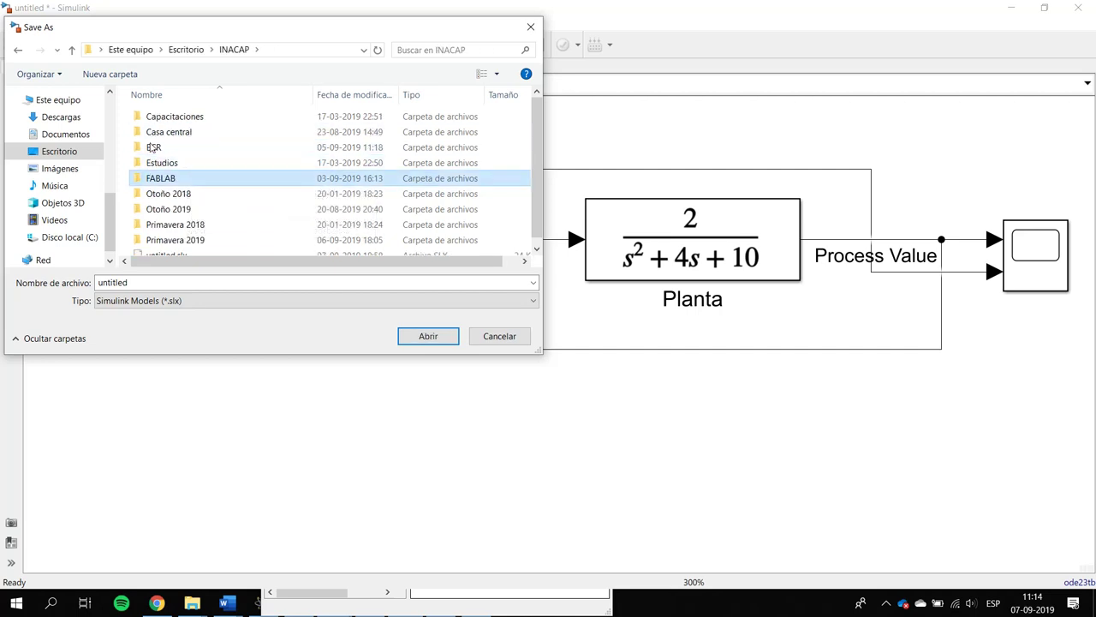
{"action": "key", "text": "Return"}
{"action": "key", "text": "Up"}
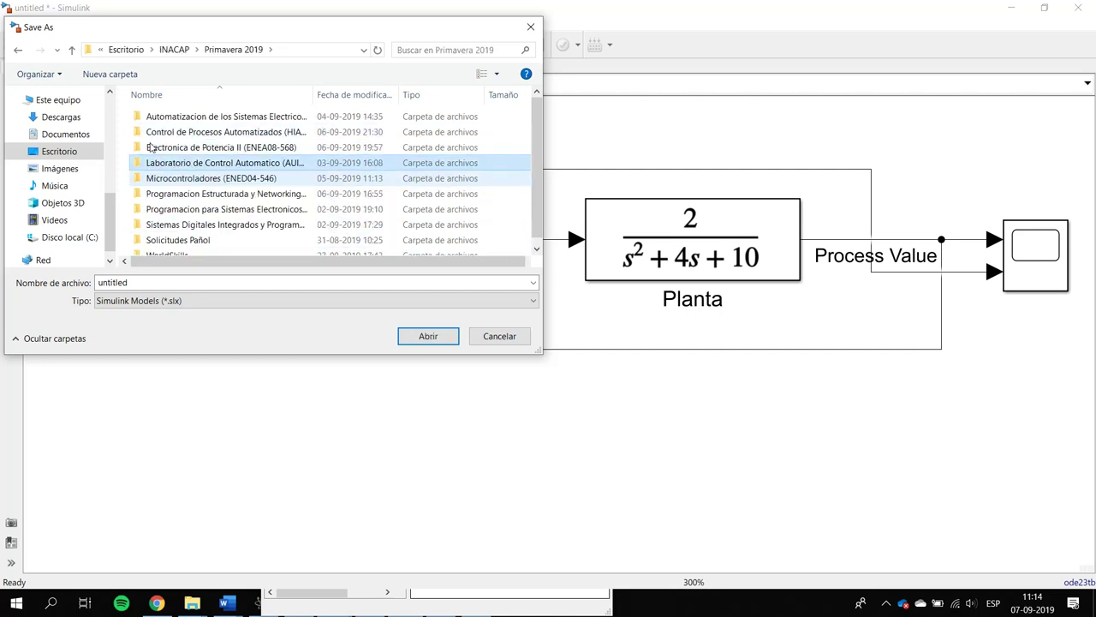
{"action": "key", "text": "Return"}
- Go into the Simulaciones 1029 folder and its Clase 3 subfolder
{"action": "key", "text": "Down"}
{"action": "key", "text": "Down"}
{"action": "key", "text": "Down"}
{"action": "key", "text": "Down"}
{"action": "key", "text": "Down"}
{"action": "key", "text": "Up"}
{"action": "key", "text": "Up"}
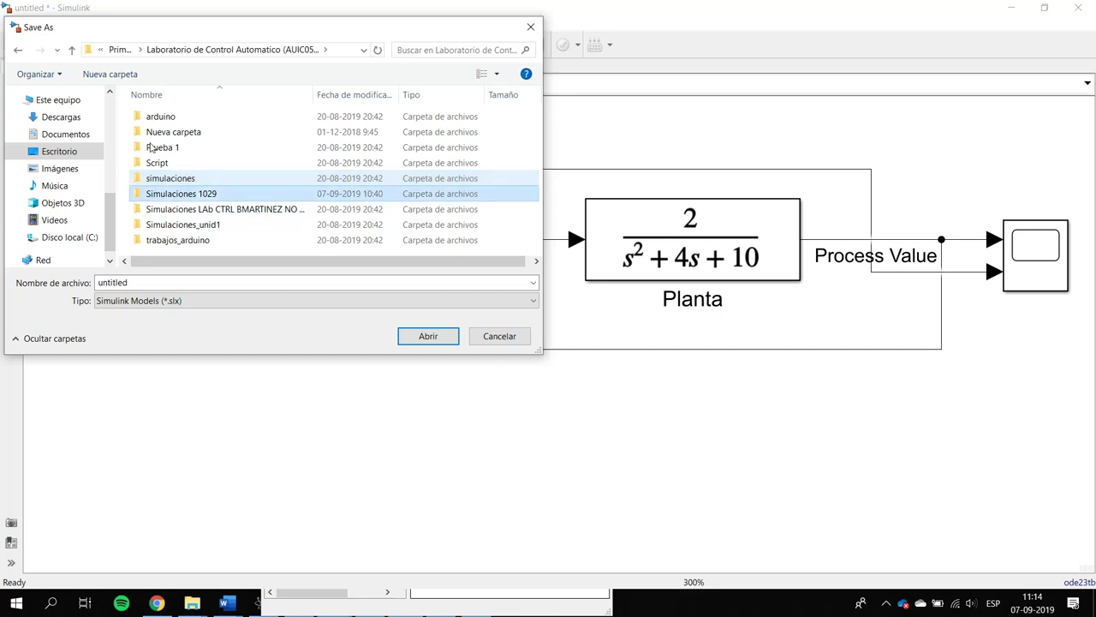
{"action": "key", "text": "Return"}
{"action": "key", "text": "Return"}
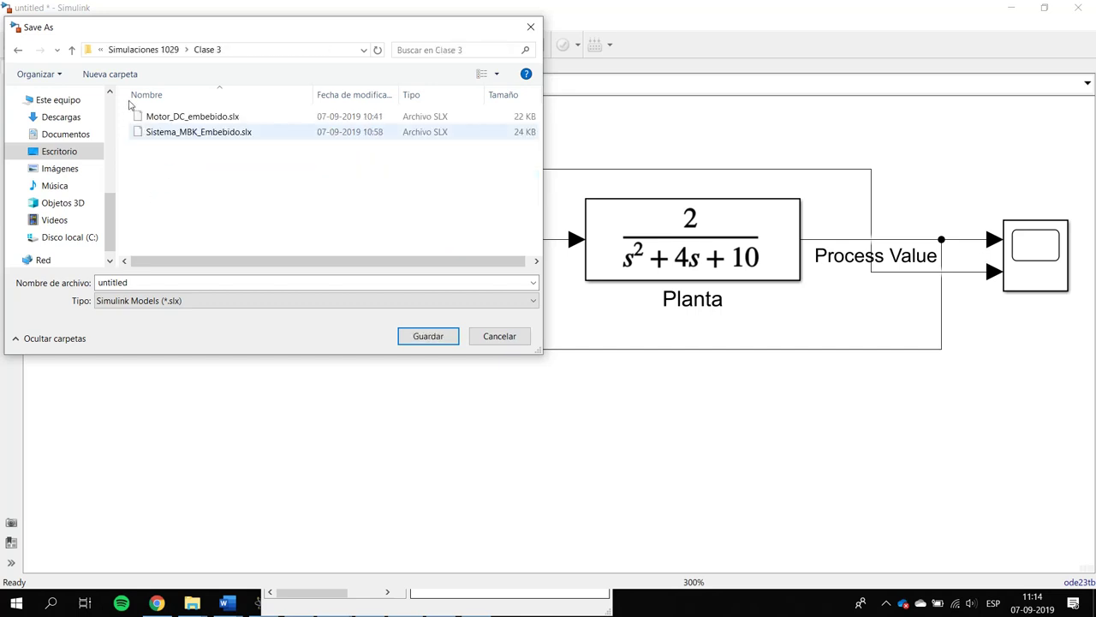
- Save the Simulink model in Clase 3 under the name Control_Histeresis
{"action": "key", "text": "Tab"}
{"action": "type", "text": "Contro"}
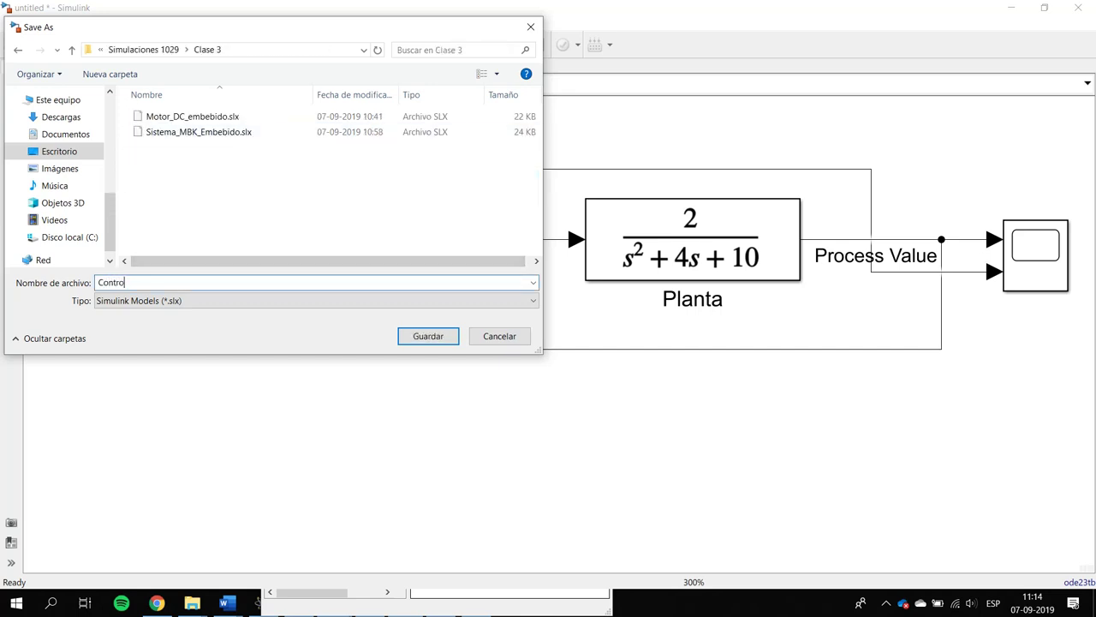
{"action": "type", "text": "l_Histeresis"}
{"action": "key", "text": "Return"}
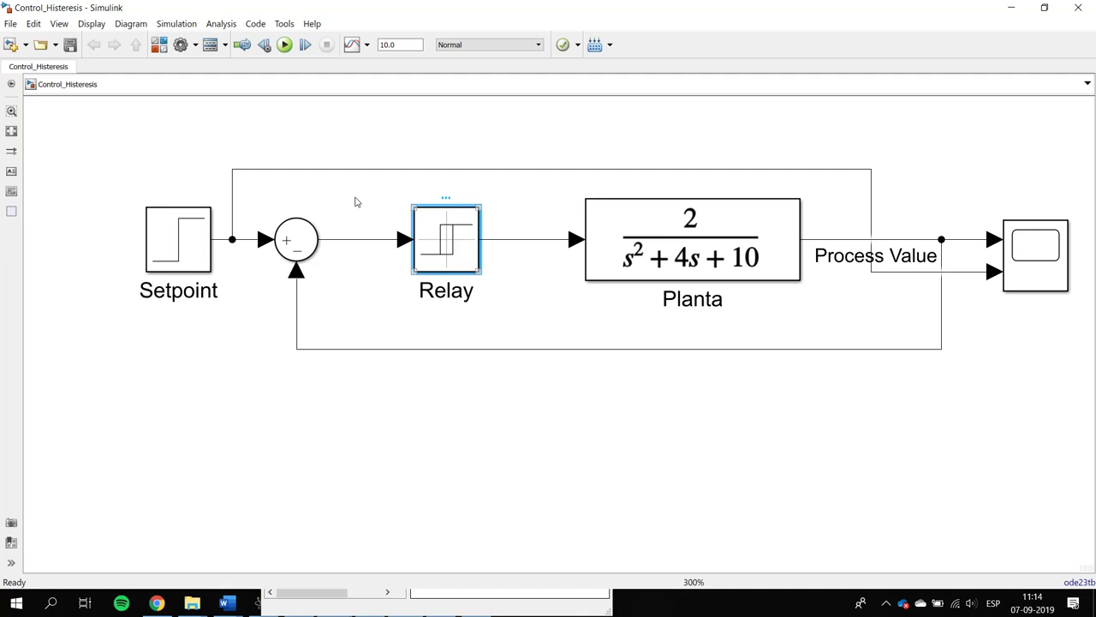
- Replace the Relay block with a PID Controller block from the Continuous library, connected between the summing junction and Planta
{"action": "key", "text": "Delete"}
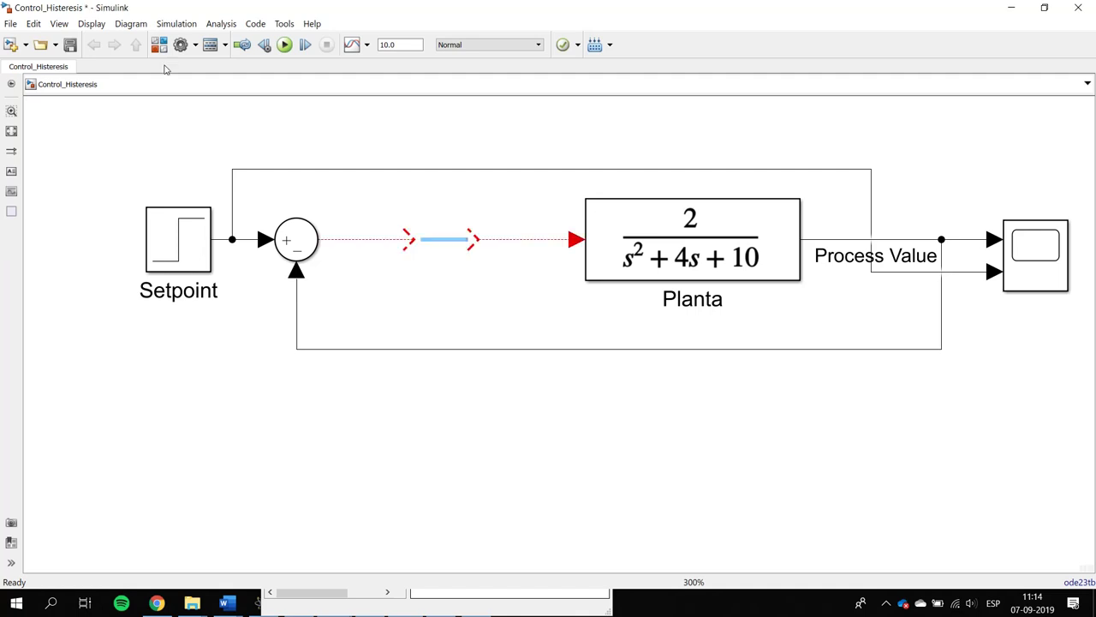
{"action": "left_click", "coordinate": [160, 45]}
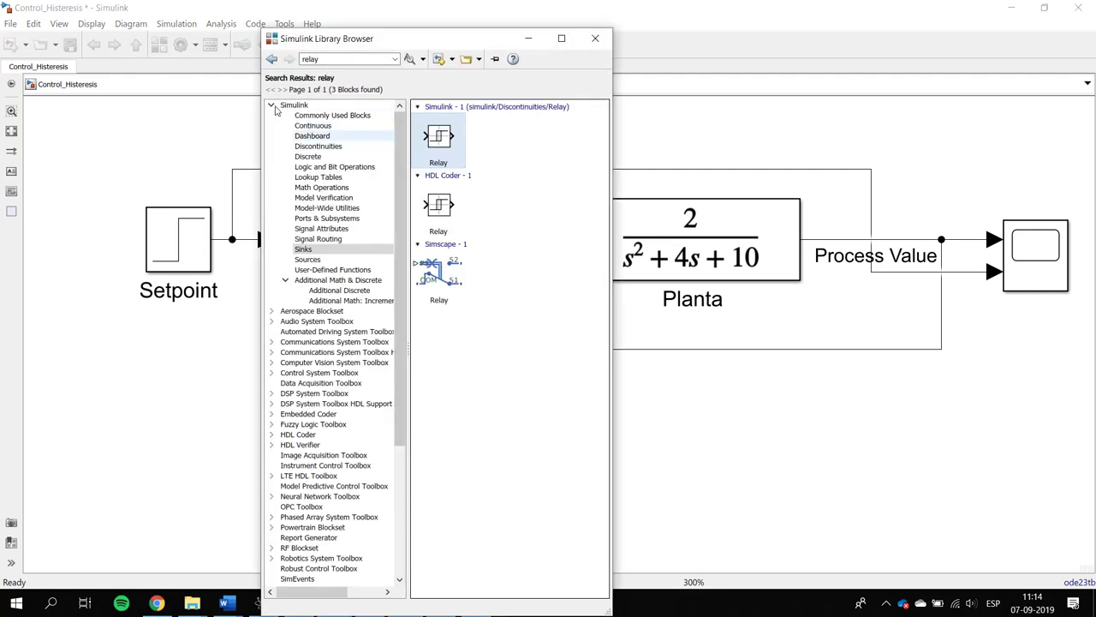
{"action": "left_click", "coordinate": [330, 125]}
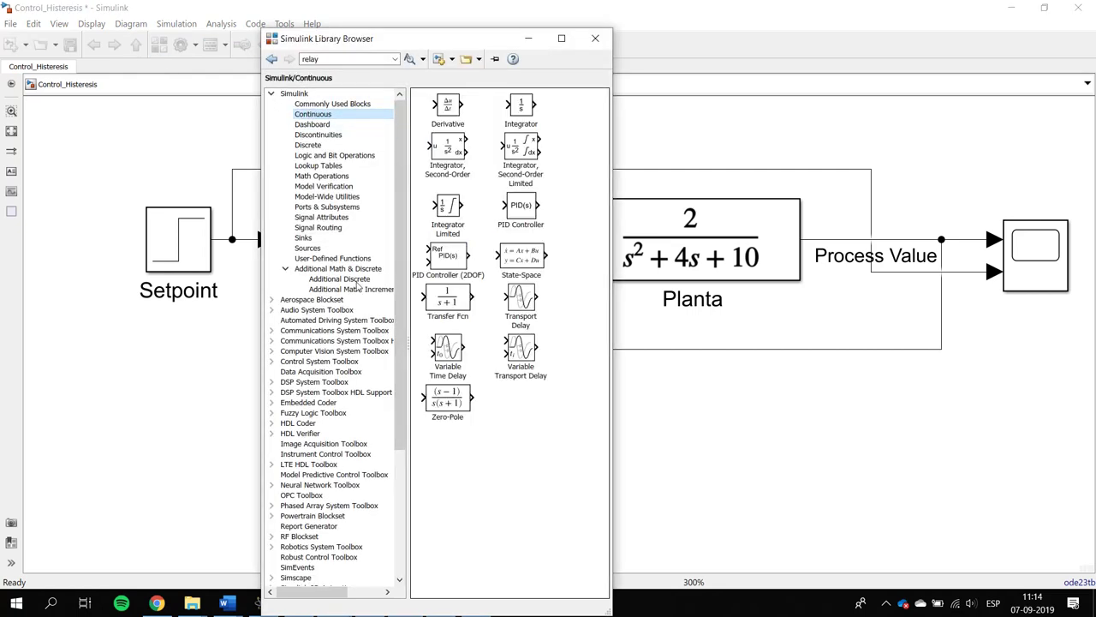
{"action": "left_click_drag", "start_coordinate": [521, 205], "coordinate": [458, 224]}
{"action": "mouse_move", "coordinate": [350, 200]}
{"action": "left_mouse_down"}
{"action": "mouse_move", "coordinate": [385, 197]}
{"action": "mouse_move", "coordinate": [354, 197]}
{"action": "left_mouse_up"}
{"action": "key", "text": "Escape"}
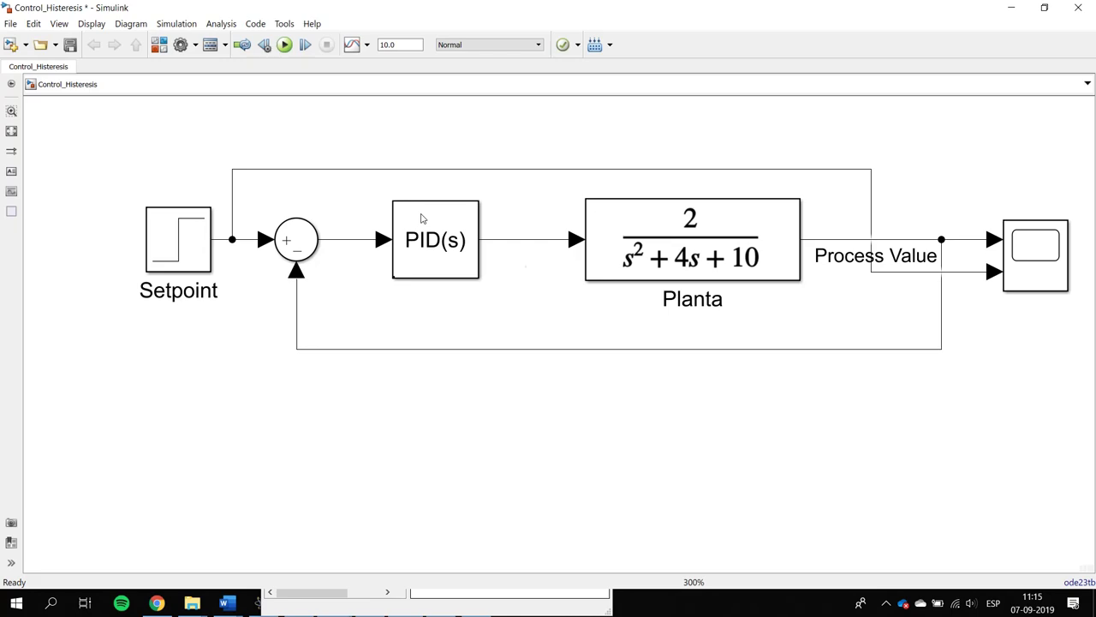
- Open the PID Controller block's parameters and widen the dialog so all its settings fit
{"action": "left_click", "coordinate": [421, 218]}
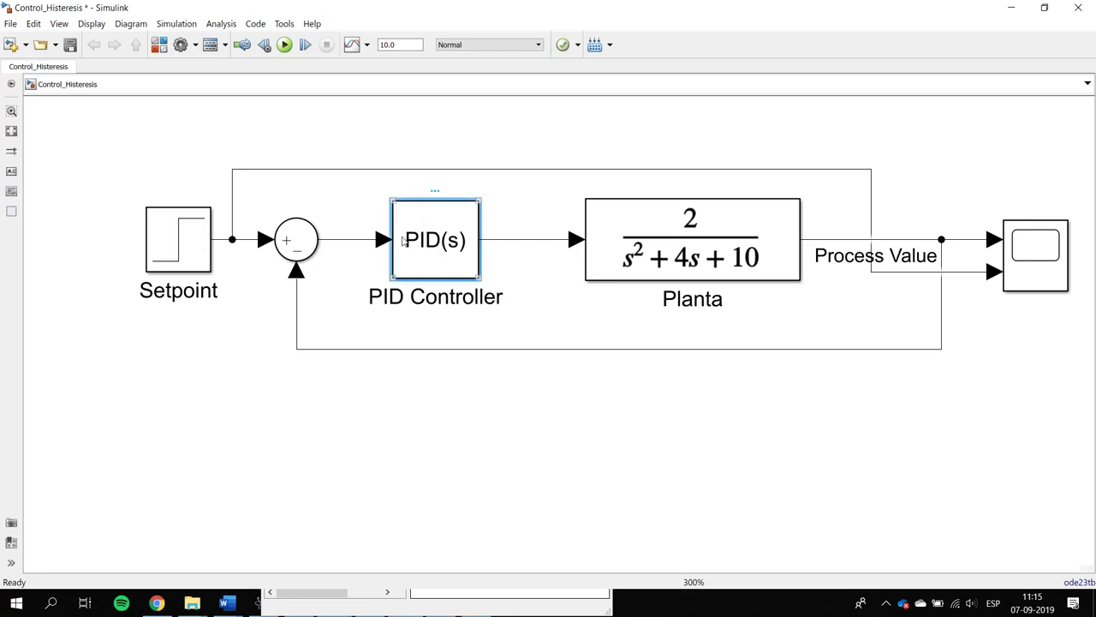
{"action": "double_click", "coordinate": [402, 240]}
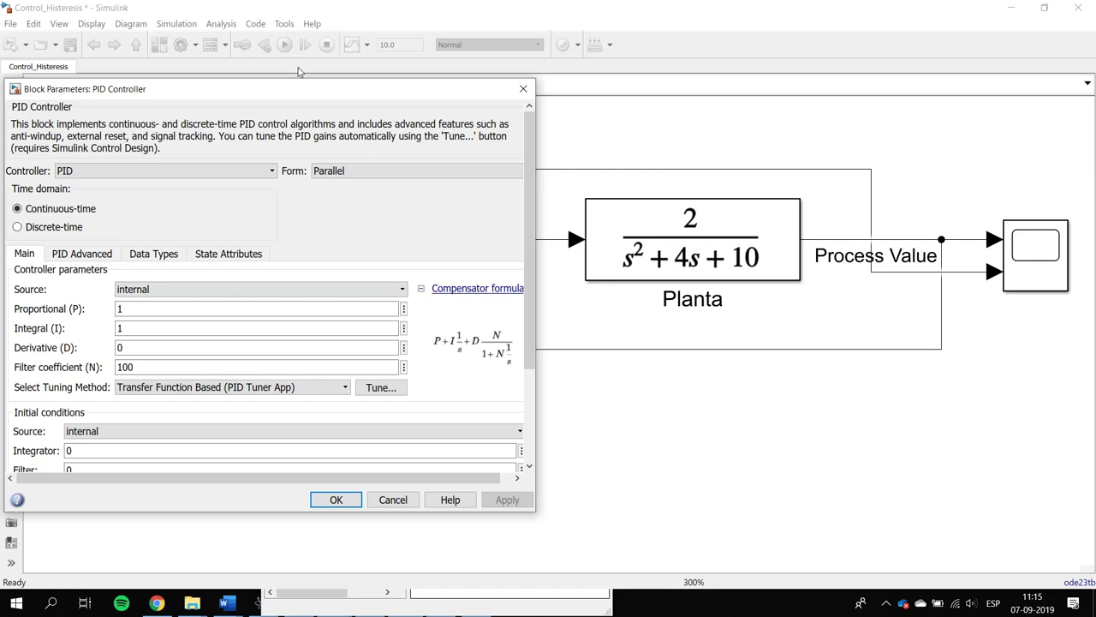
{"action": "left_click_drag", "start_coordinate": [299, 88], "coordinate": [529, 78]}
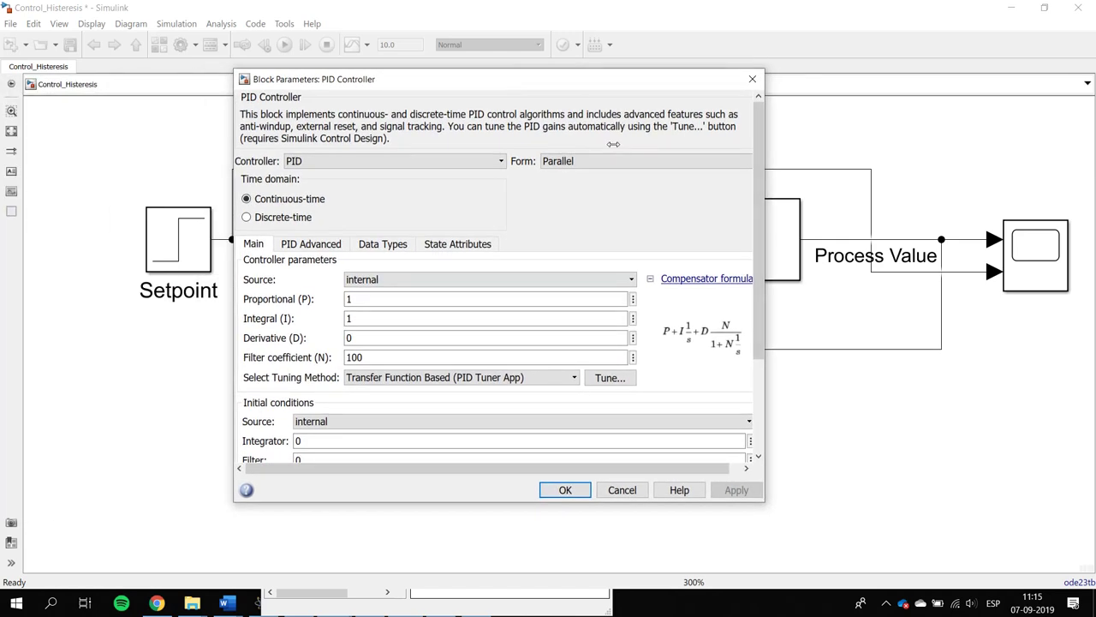
{"action": "left_click_drag", "start_coordinate": [764, 148], "coordinate": [894, 146]}
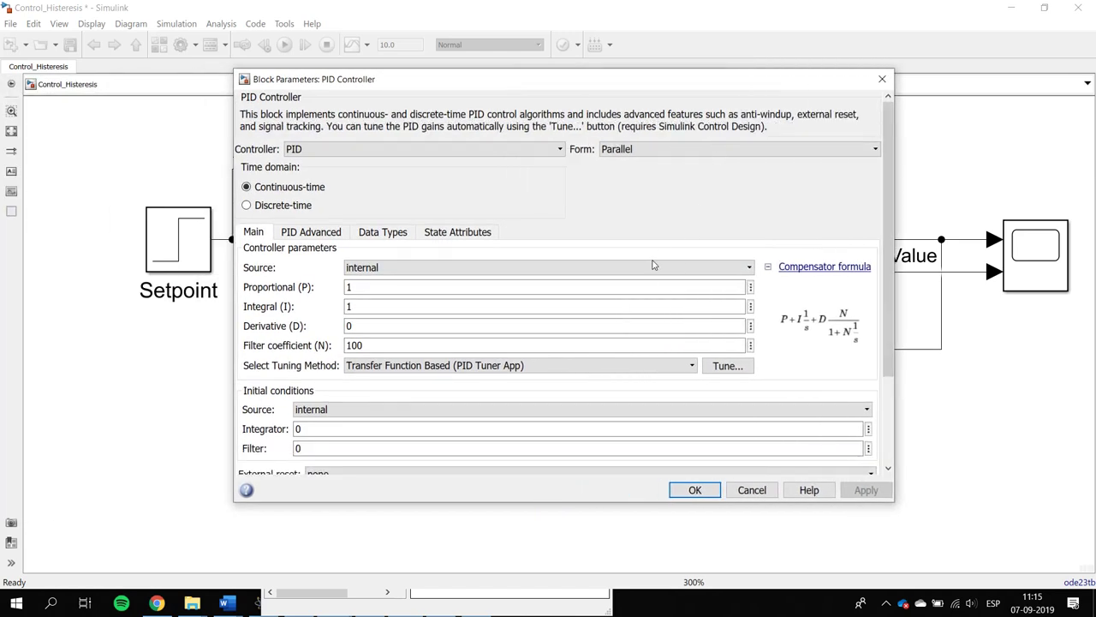
- Compare the parameters and formulas of the P, I, PD, PI and PID controller types, and view the available forms
{"action": "left_click", "coordinate": [517, 151]}
{"action": "key", "text": "Down"}
{"action": "key", "text": "Down"}
{"action": "key", "text": "Down"}
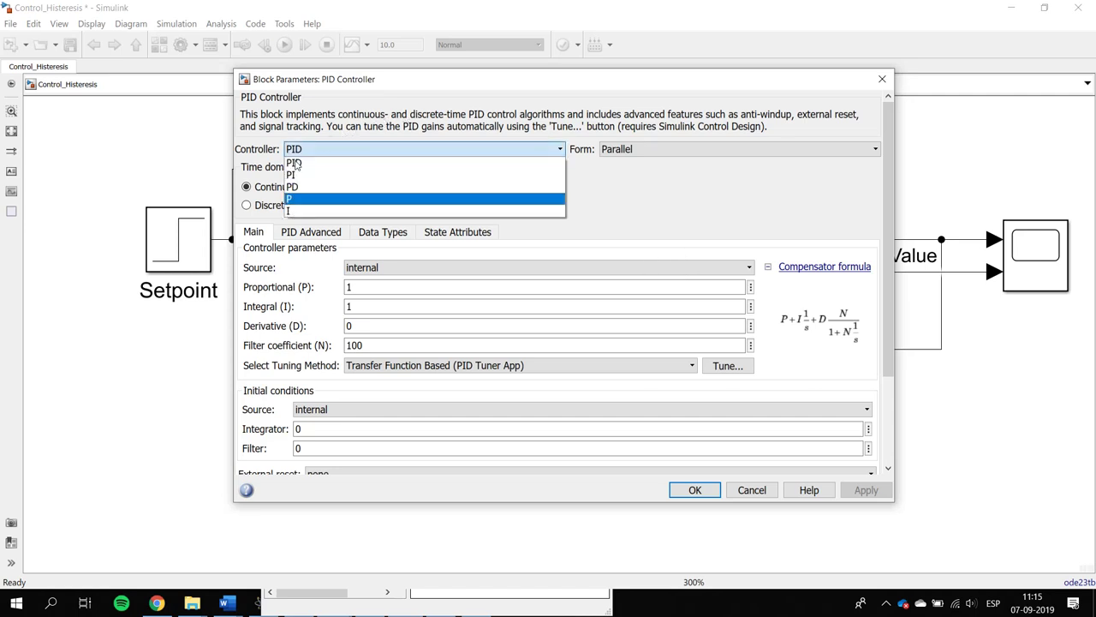
{"action": "key", "text": "Return"}
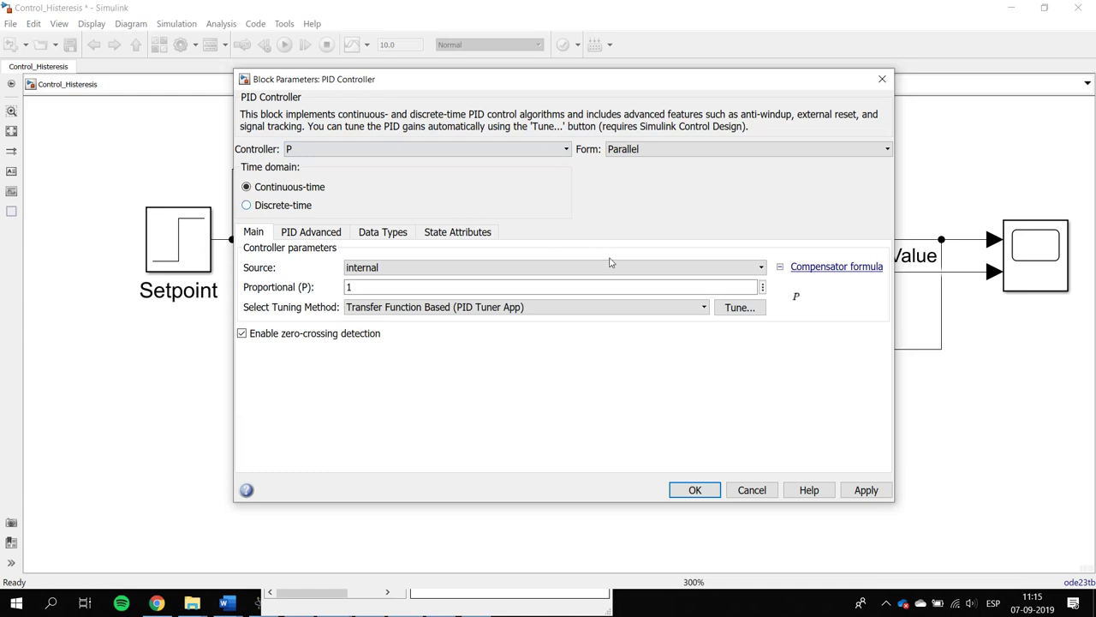
{"action": "key", "text": "Down"}
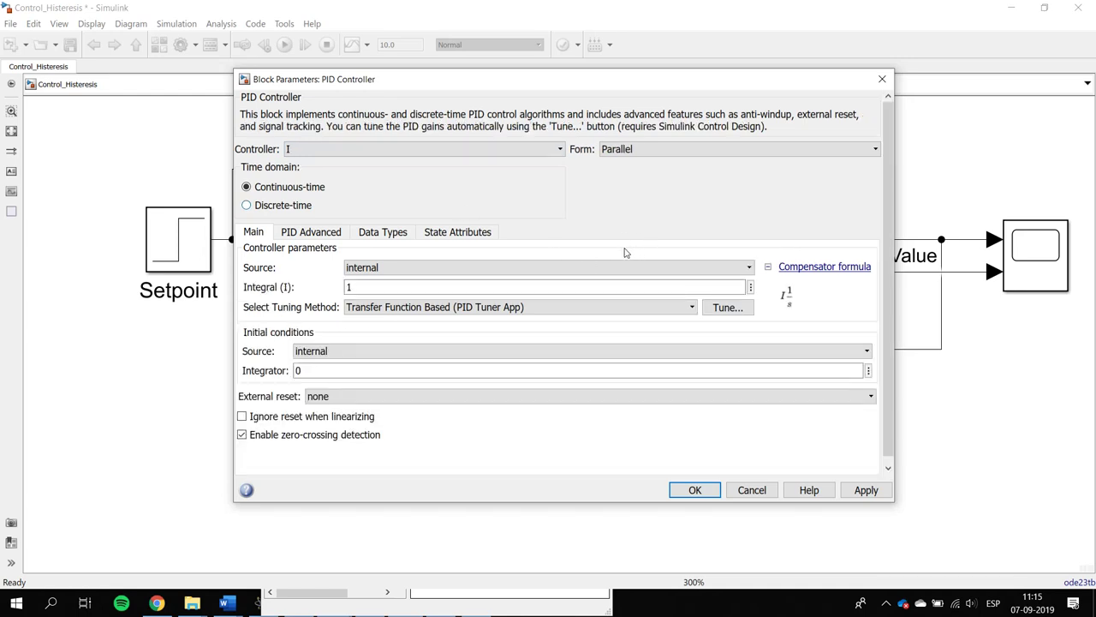
{"action": "key", "text": "Up"}
{"action": "key", "text": "Up"}
{"action": "key", "text": "Down"}
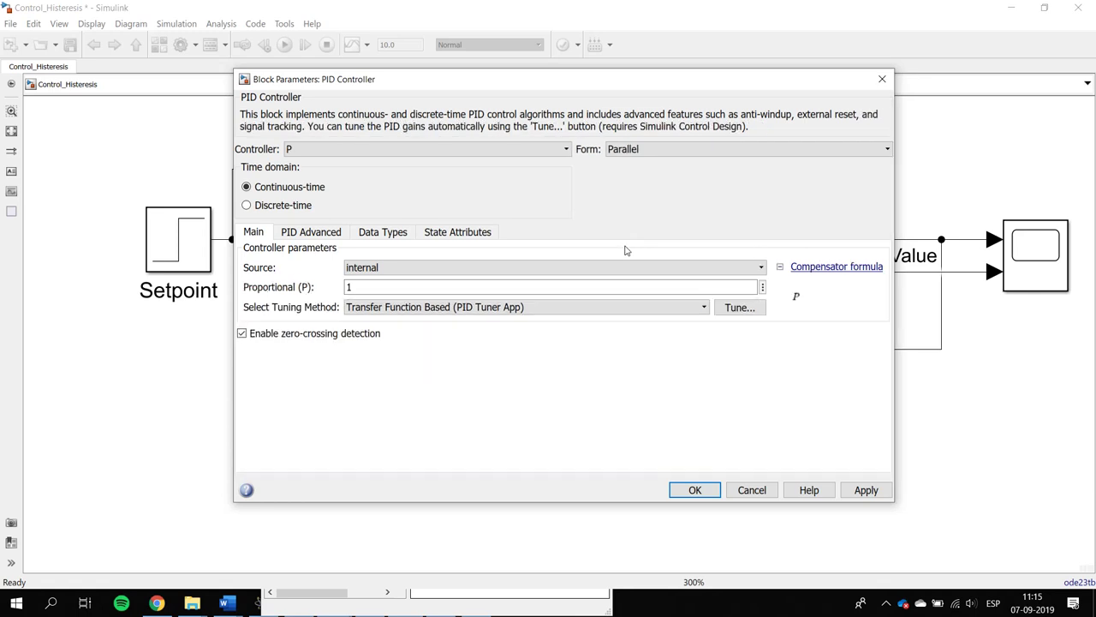
{"action": "key", "text": "Up"}
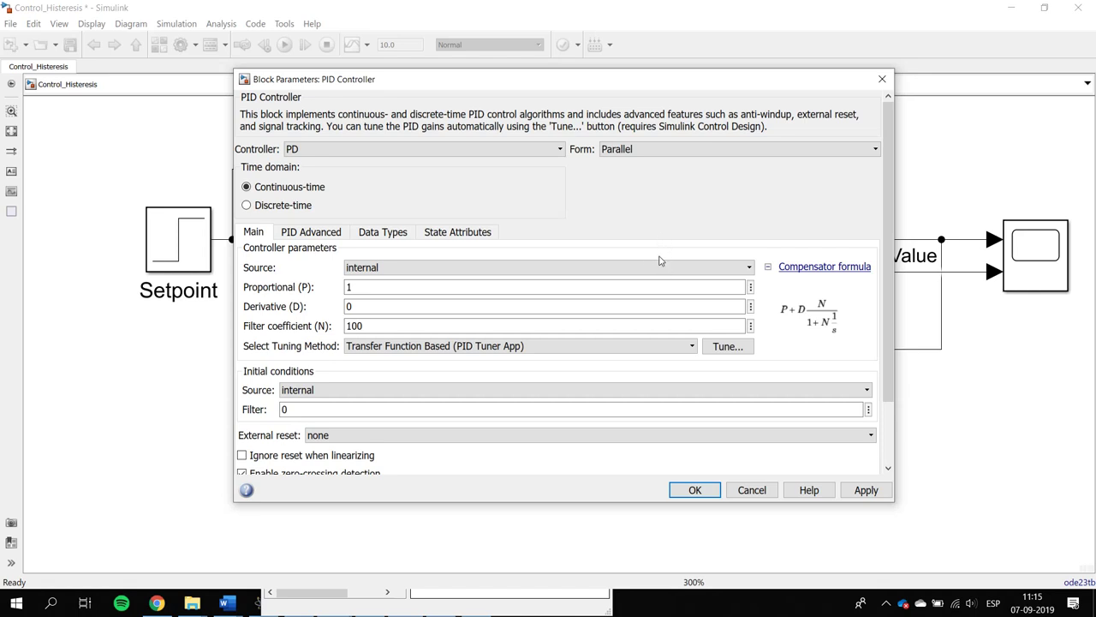
{"action": "key", "text": "Up"}
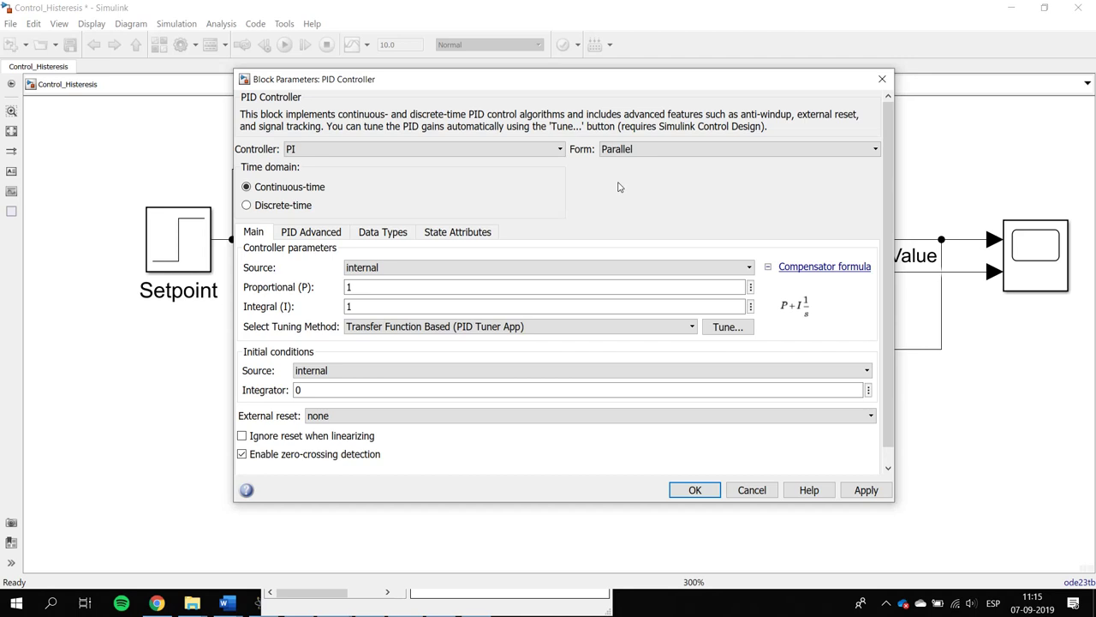
{"action": "key", "text": "Up"}
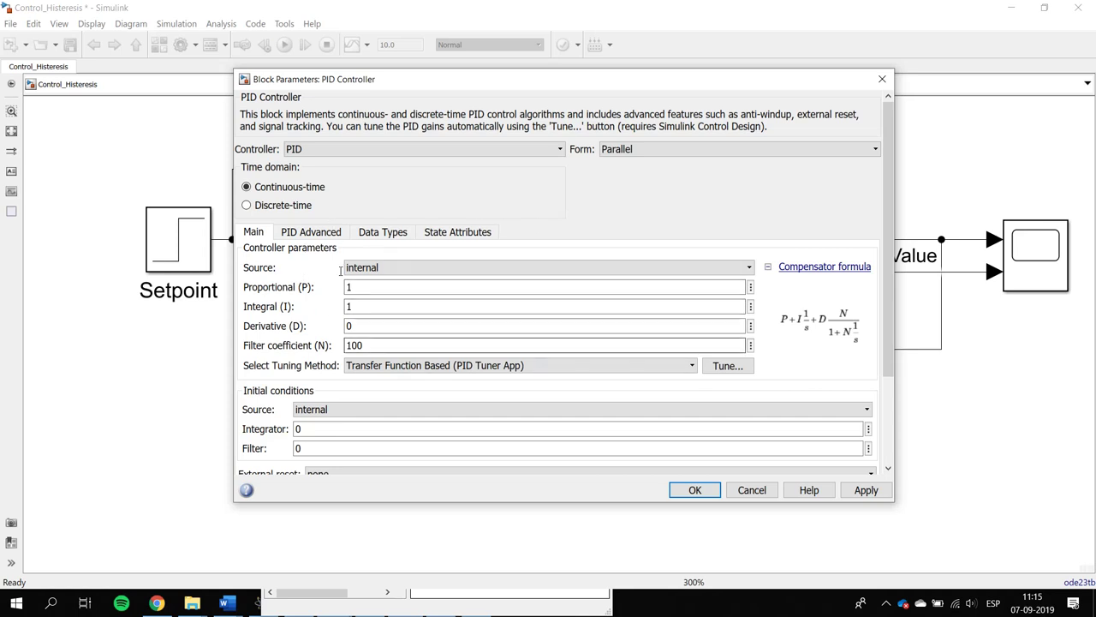
{"action": "key", "text": "Tab"}
{"action": "key", "text": "Down"}
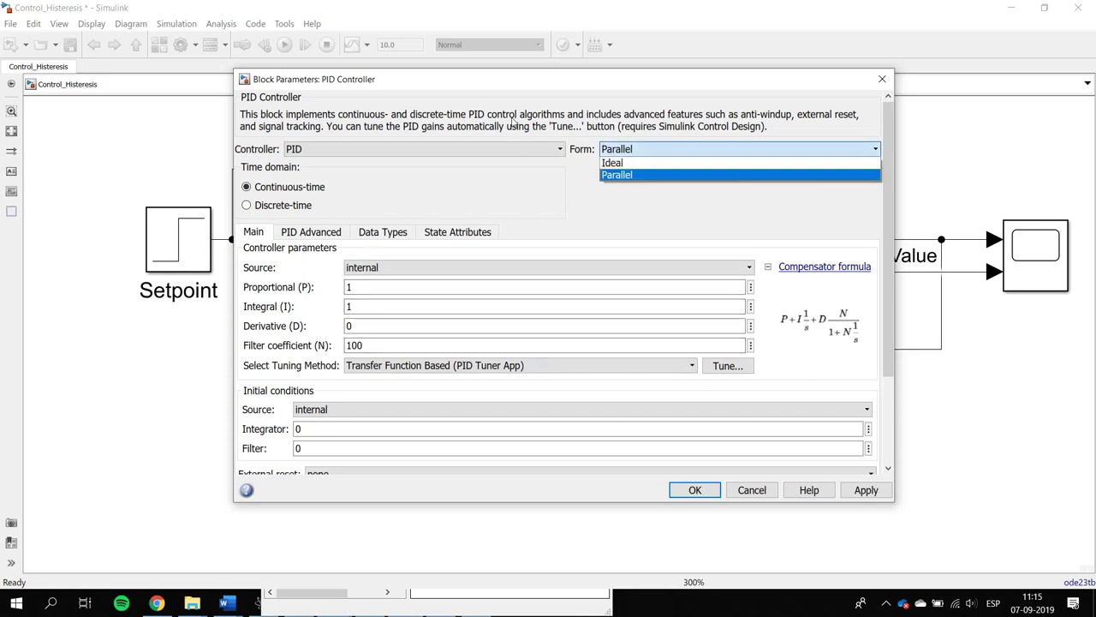
{"action": "key", "text": "Up"}
{"action": "key", "text": "Escape"}
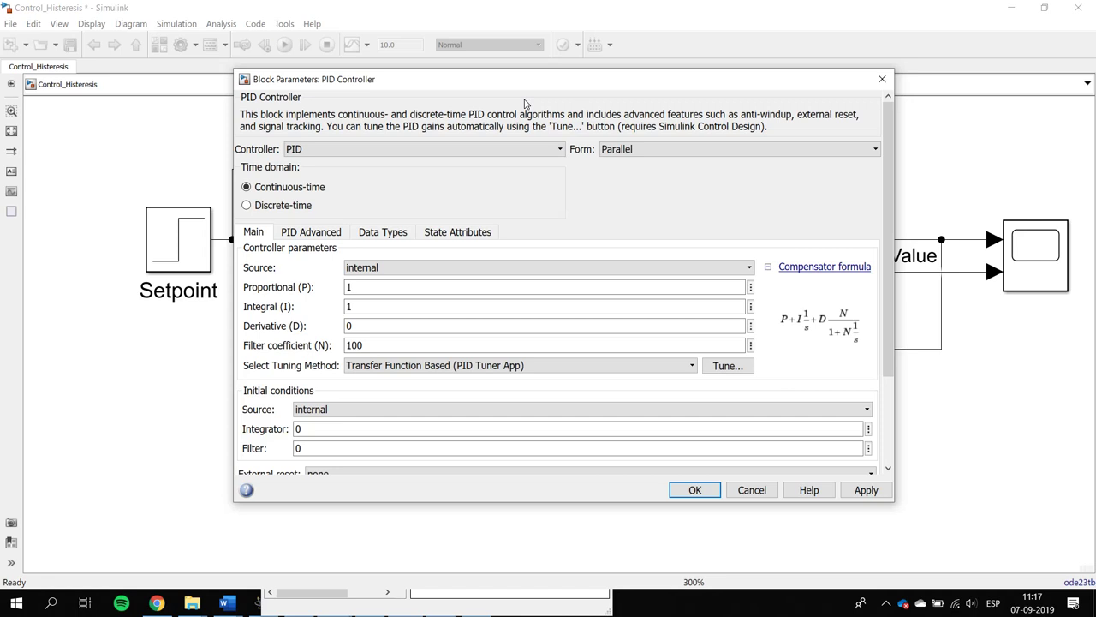
- Configure the PID Controller block as a P controller in Ideal form and confirm the parameters
{"action": "left_click", "coordinate": [737, 149]}
{"action": "left_click", "coordinate": [616, 162]}
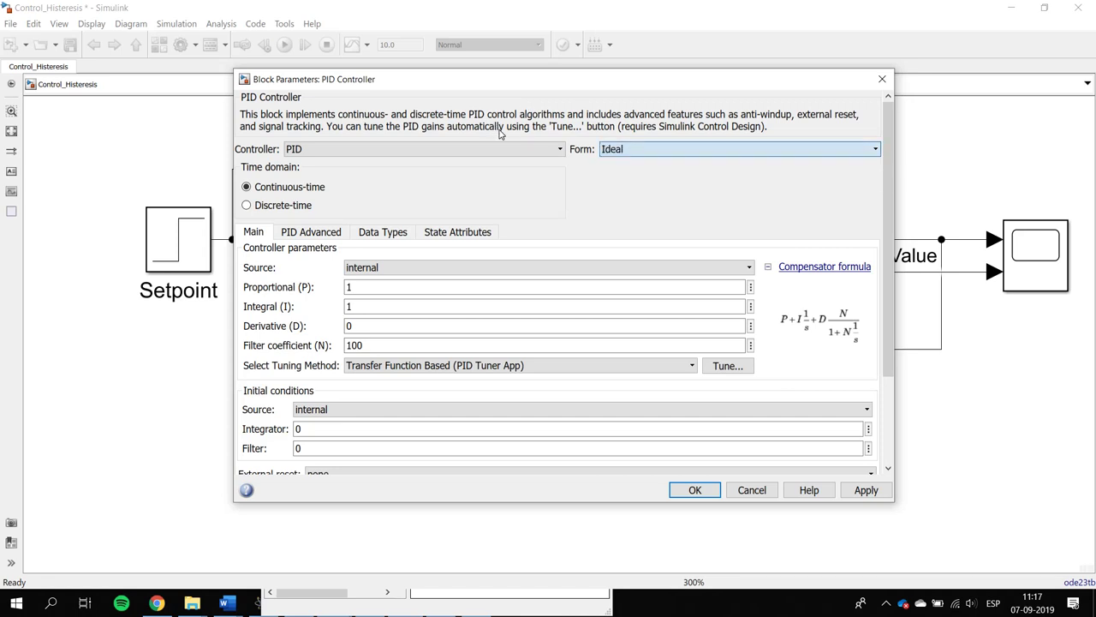
{"action": "left_click", "coordinate": [458, 142]}
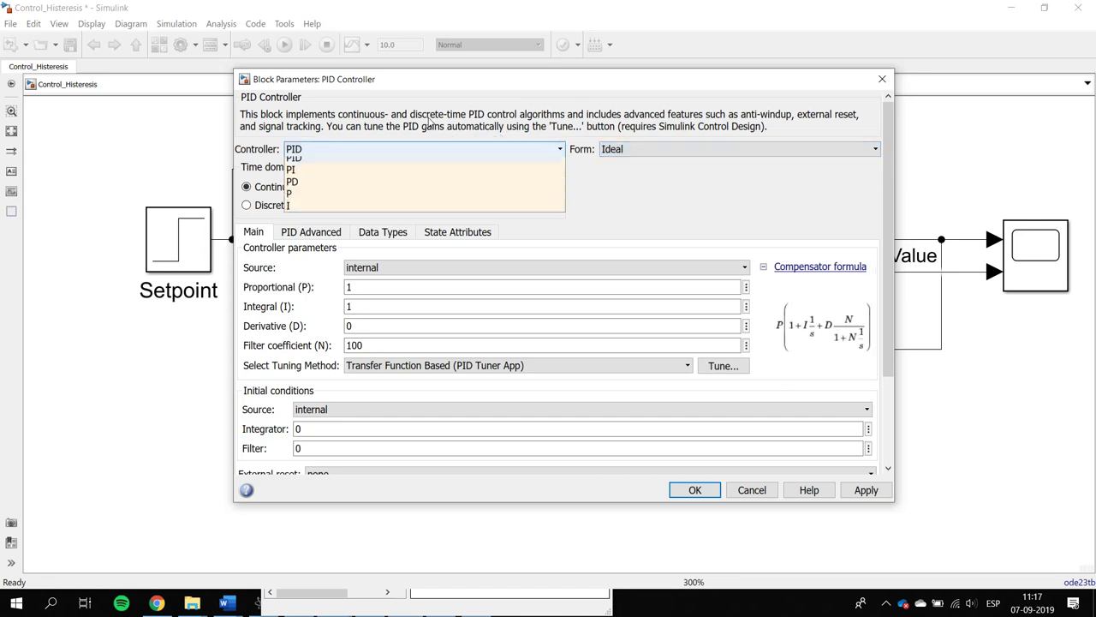
{"action": "left_click", "coordinate": [420, 193]}
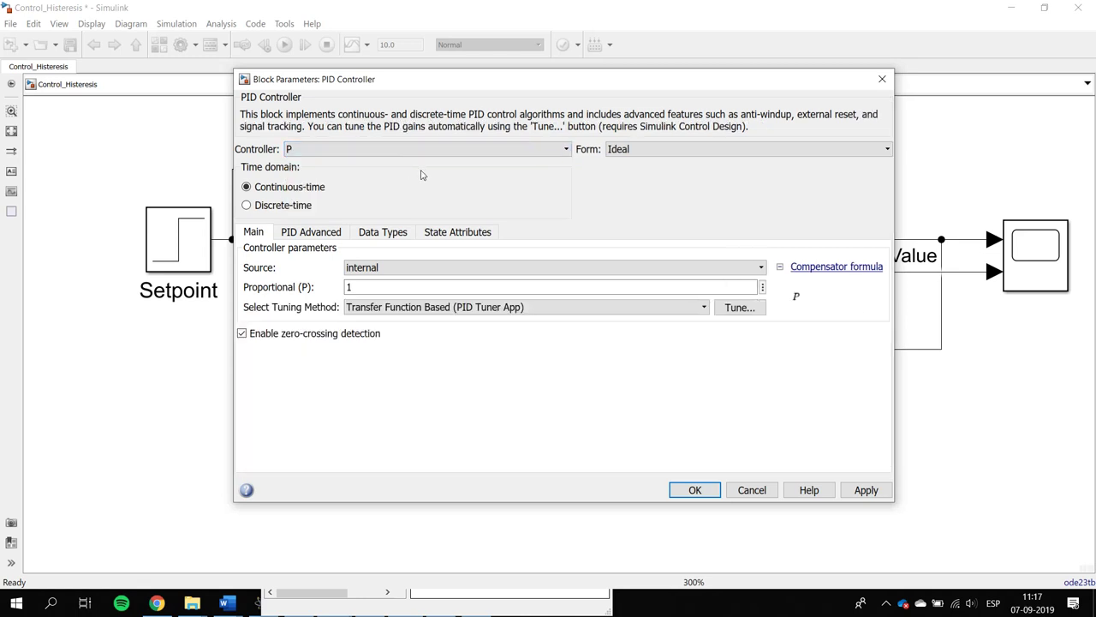
{"action": "key", "text": "Tab"}
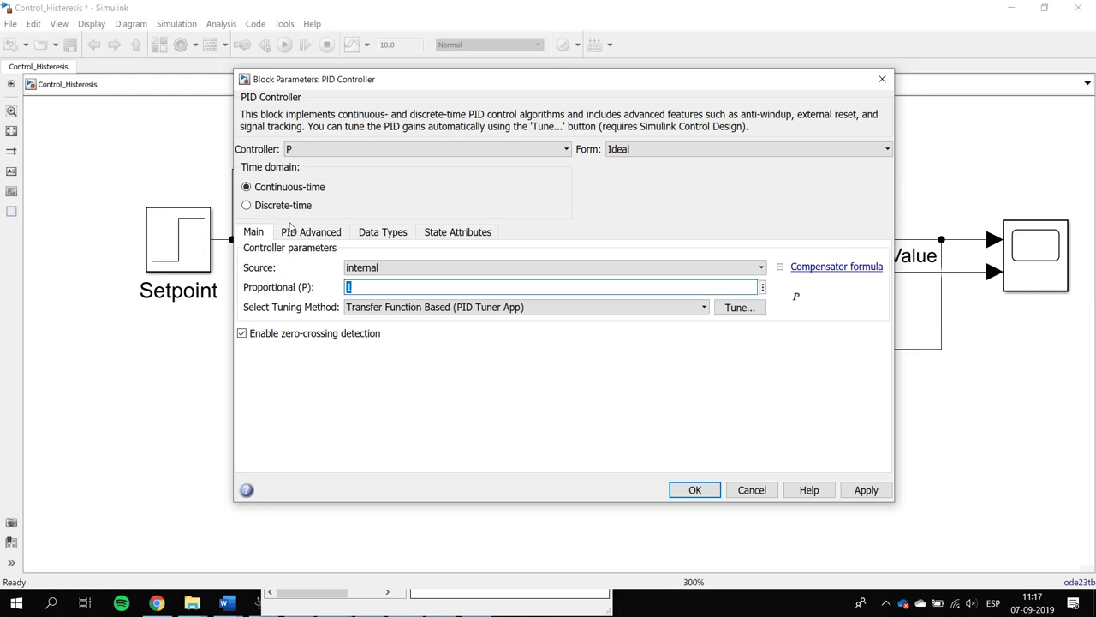
{"action": "key", "text": "alt+a"}
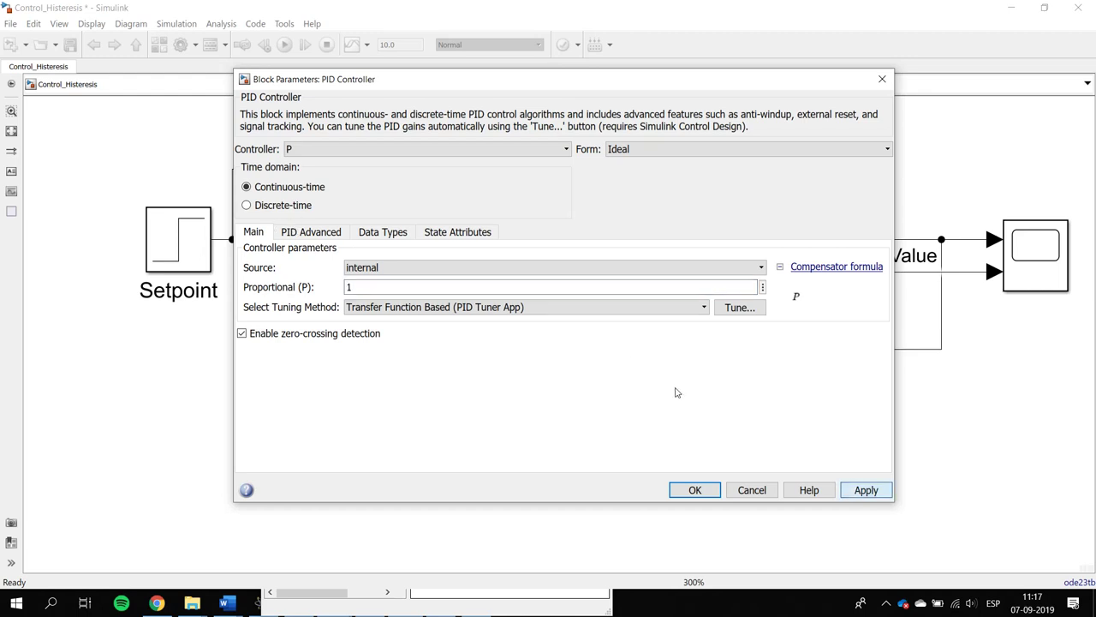
{"action": "key", "text": "Return"}
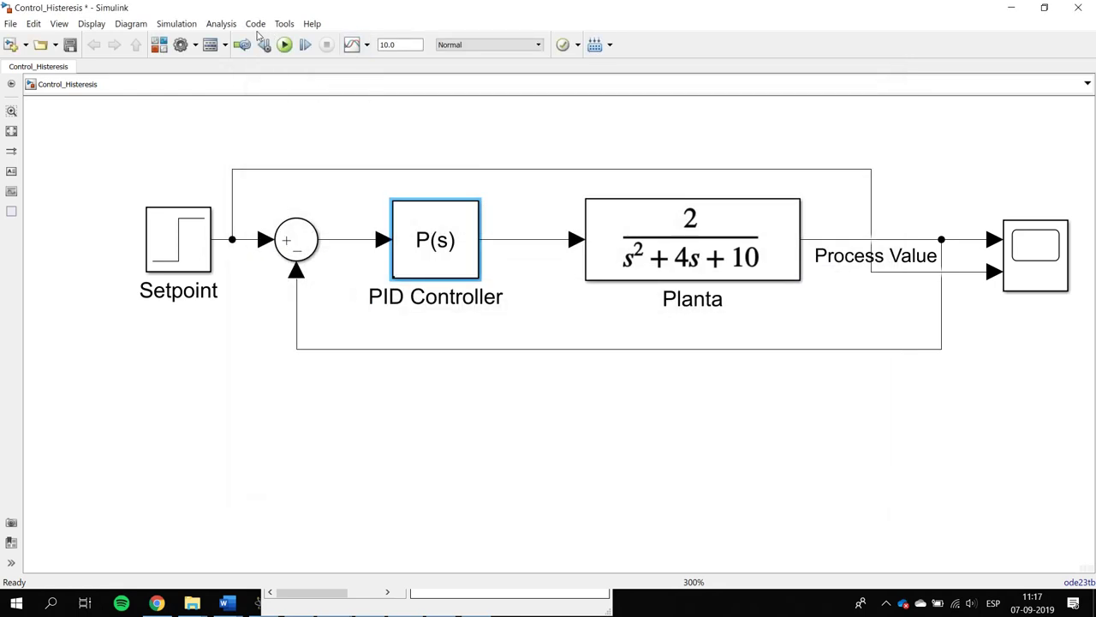
- Run the simulation and place the Scope plot beside the P controller block
{"action": "left_click", "coordinate": [285, 44]}
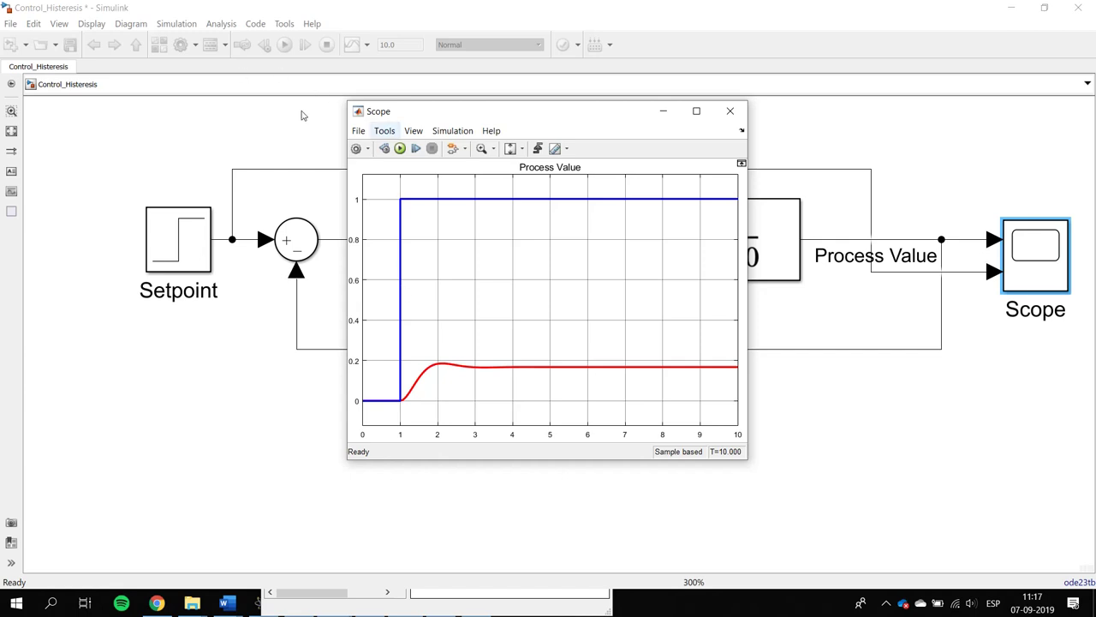
{"action": "left_click_drag", "start_coordinate": [358, 110], "coordinate": [690, 123]}
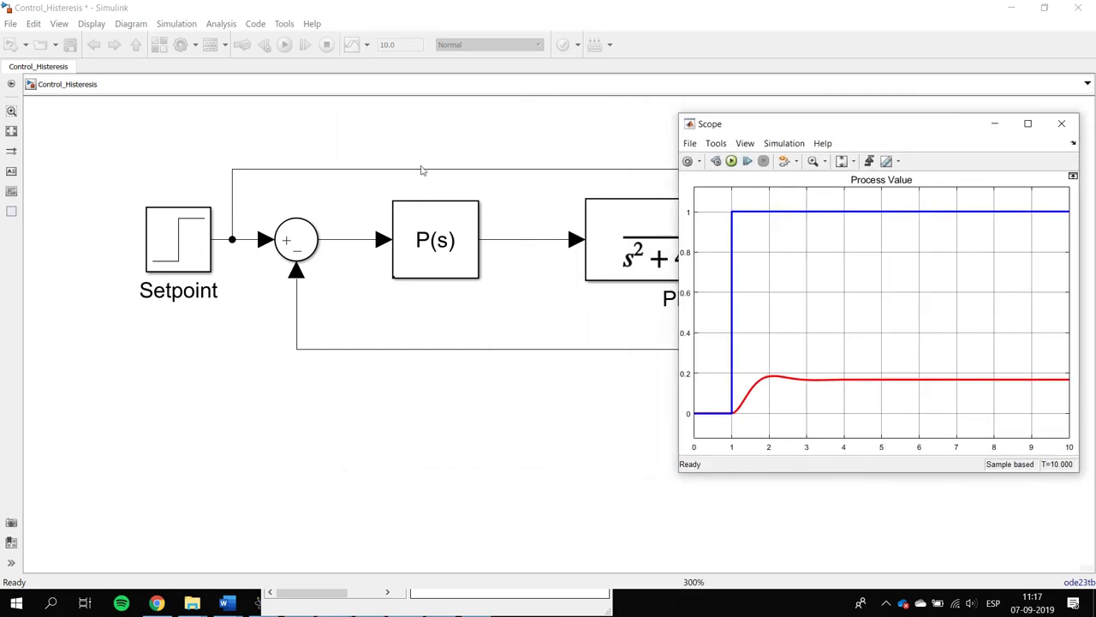
- Set the P controller's proportional gain to 10 and rerun the simulation to update the Scope response
{"action": "left_click", "coordinate": [352, 181]}
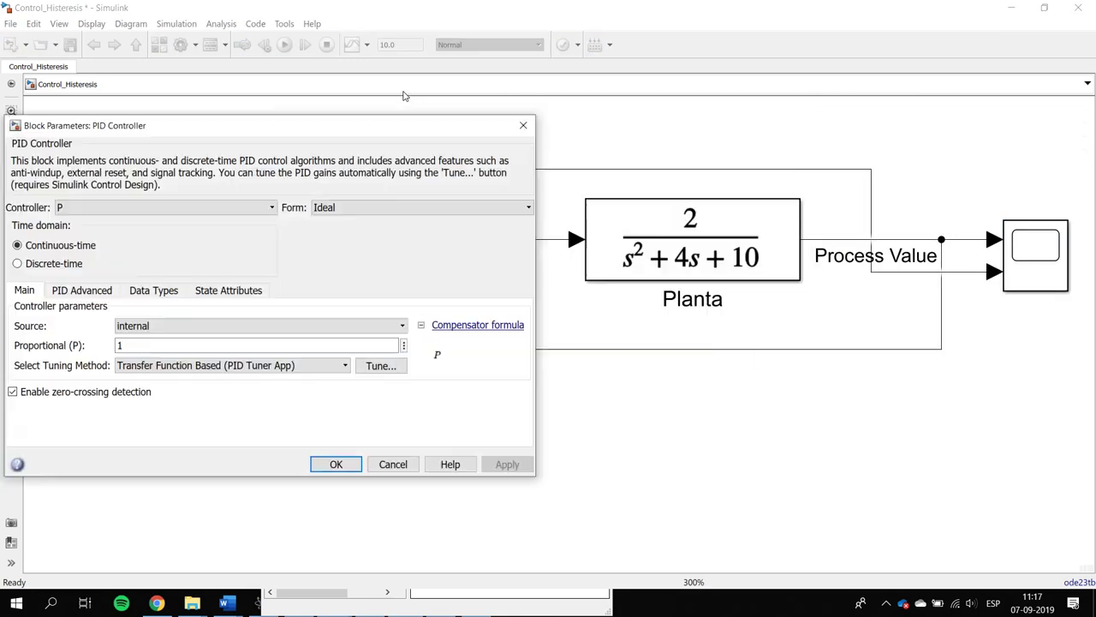
{"action": "key", "text": "Tab"}
{"action": "key", "text": "Tab"}
{"action": "type", "text": "10"}
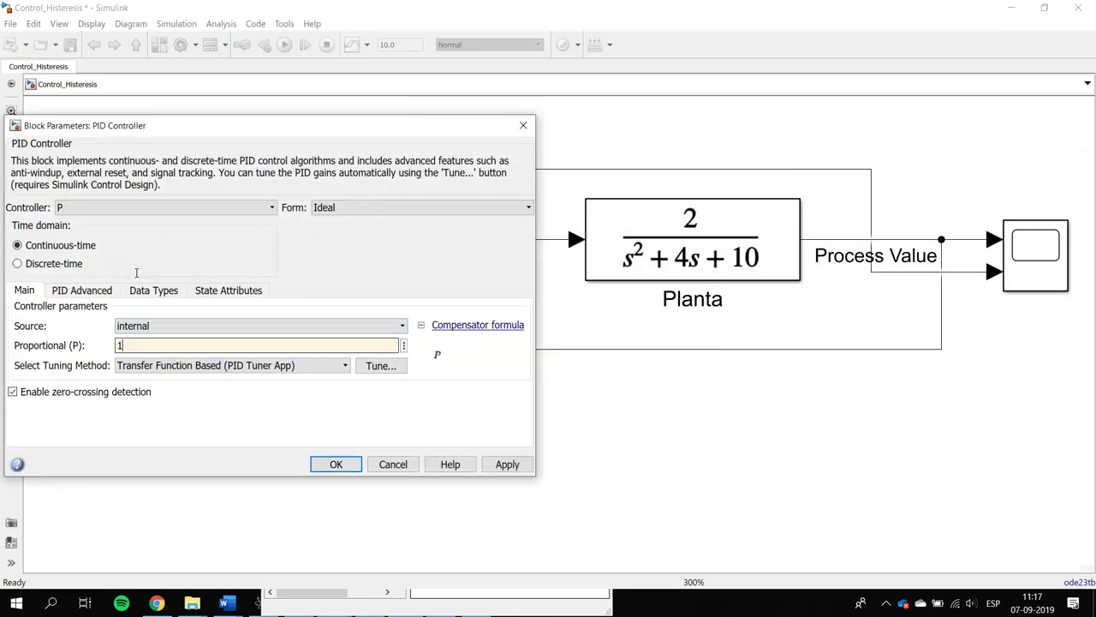
{"action": "left_click", "coordinate": [507, 465]}
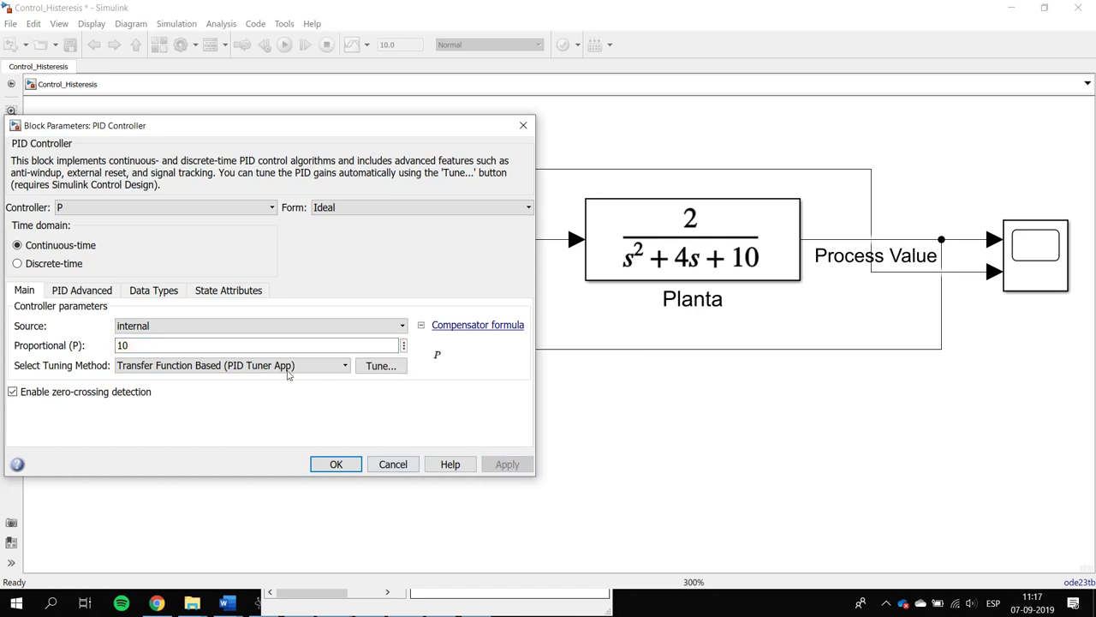
{"action": "left_click", "coordinate": [336, 464]}
{"action": "key", "text": "ctrl+t"}
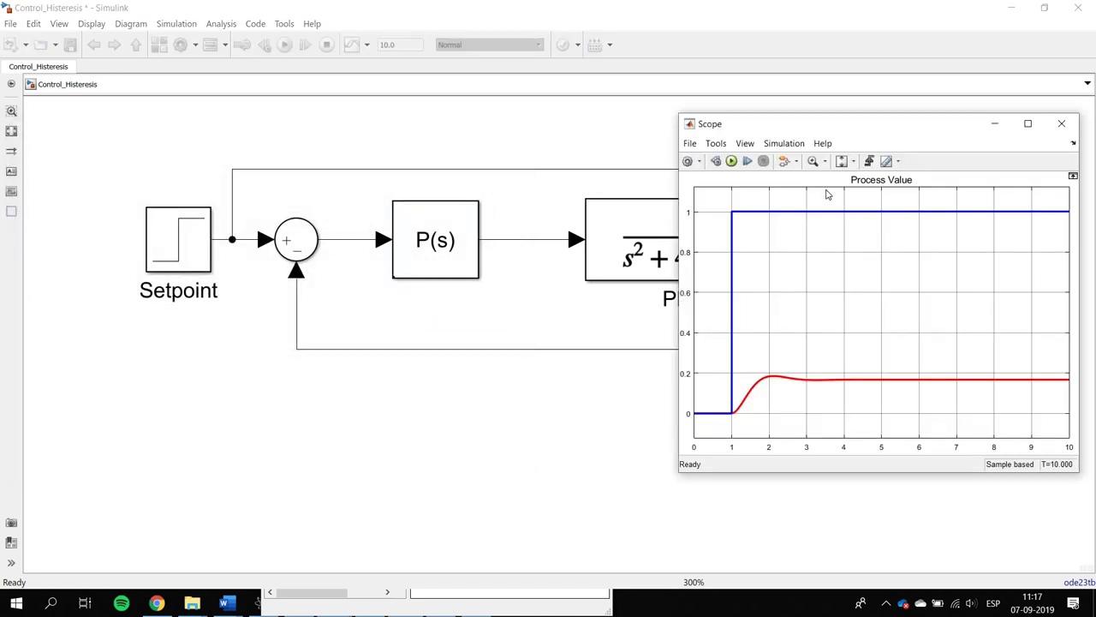
{"action": "key", "text": "ctrl+t"}
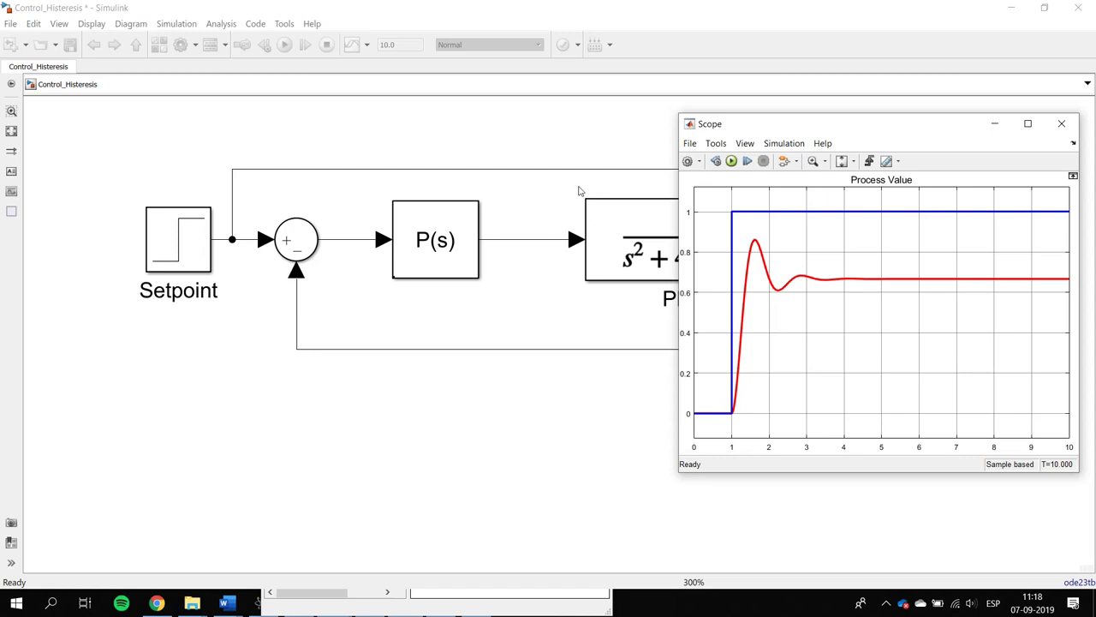
- Set the P controller's proportional gain to 20 and run the simulation again
{"action": "left_click", "coordinate": [374, 189]}
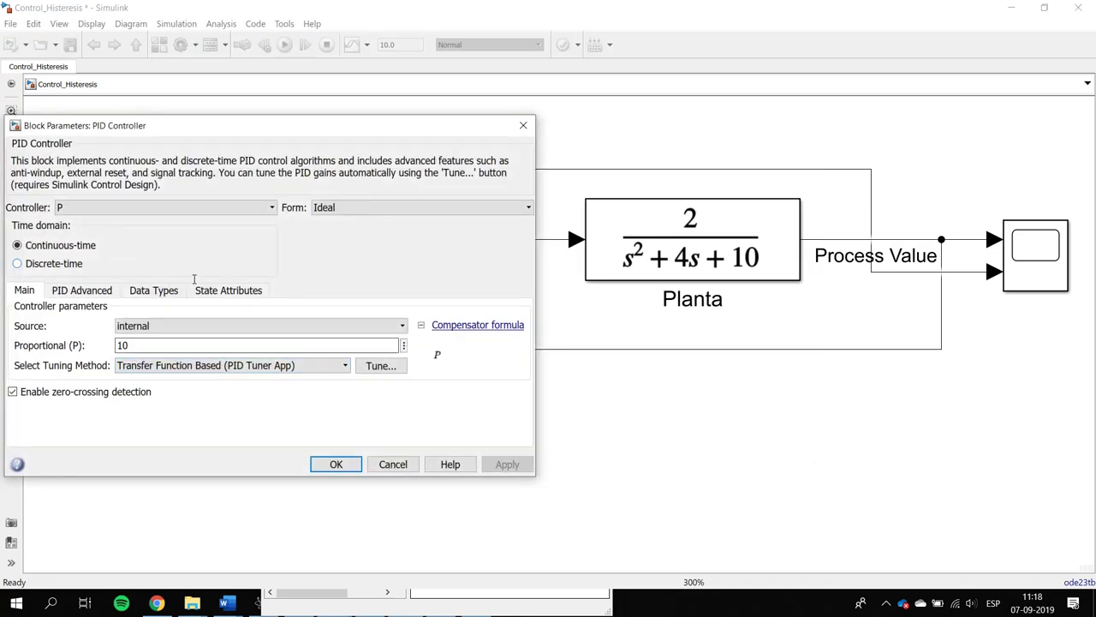
{"action": "type", "text": "2"}
{"action": "key", "text": "Return"}
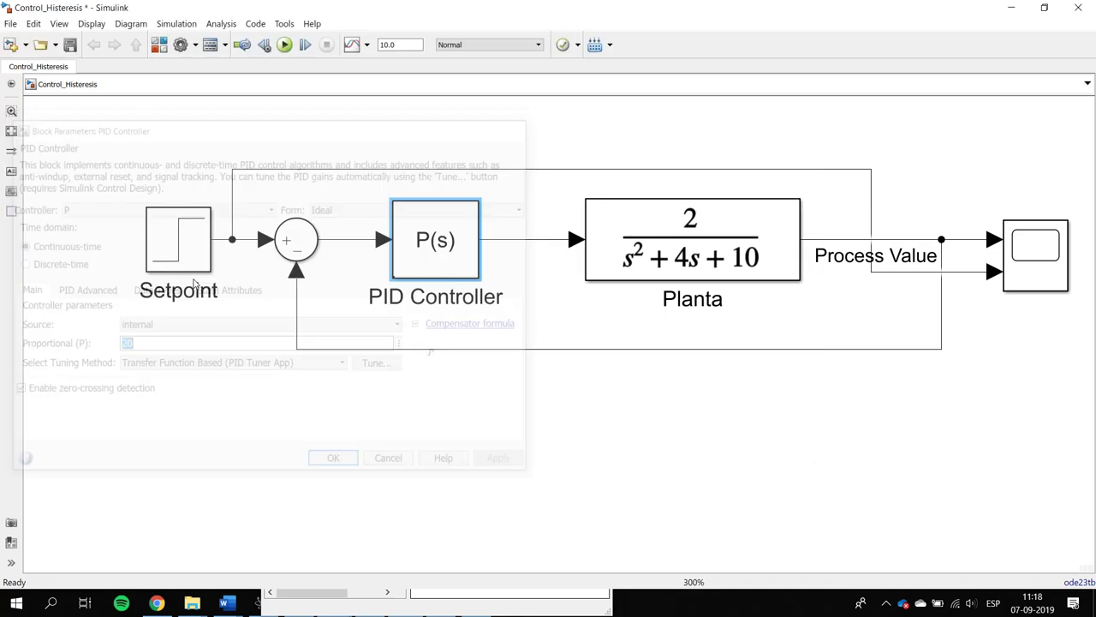
{"action": "left_click", "coordinate": [284, 45]}
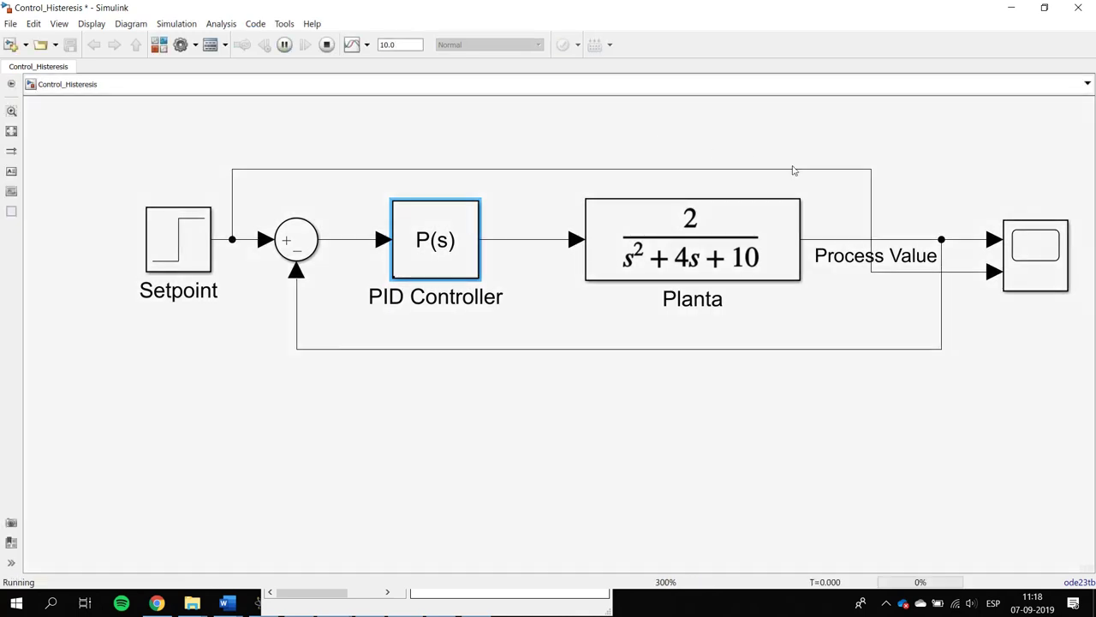
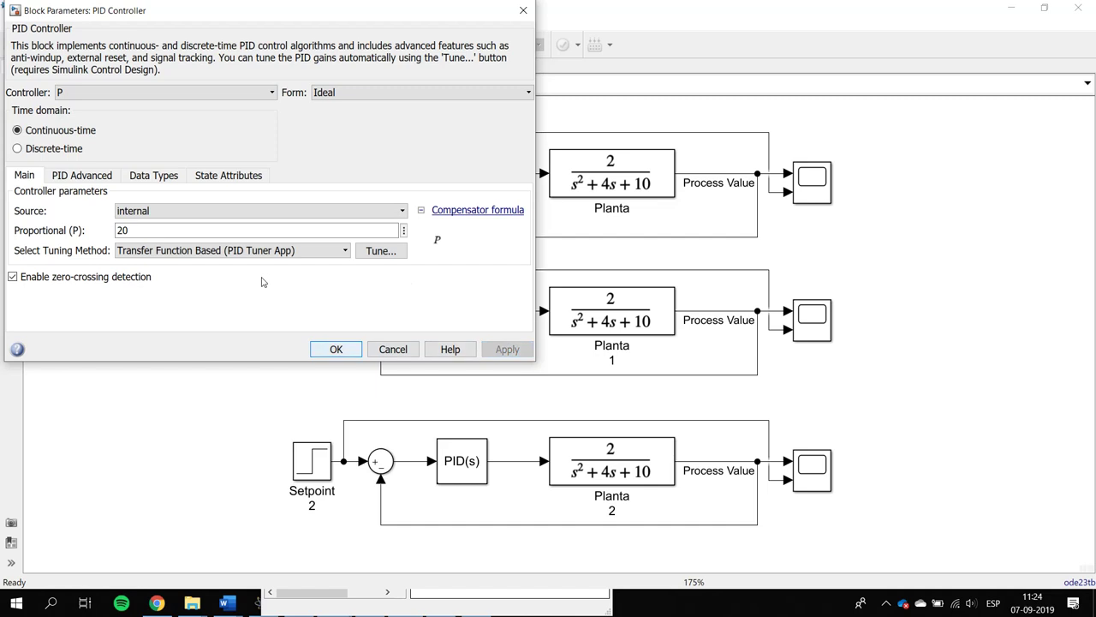
- Close the P controller's parameters and run the simulation of the P, PI and PID control loops
{"action": "left_click", "coordinate": [284, 45]}
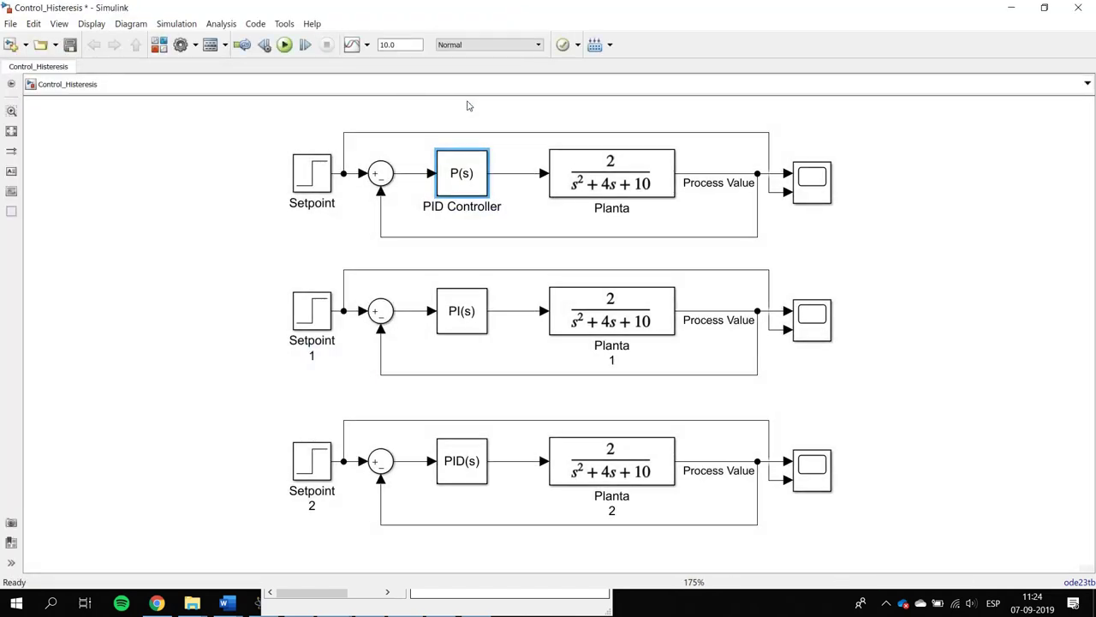
- Open the Scope plots of the P and PI loops and place them side by side for comparison
{"action": "double_click", "coordinate": [811, 180]}
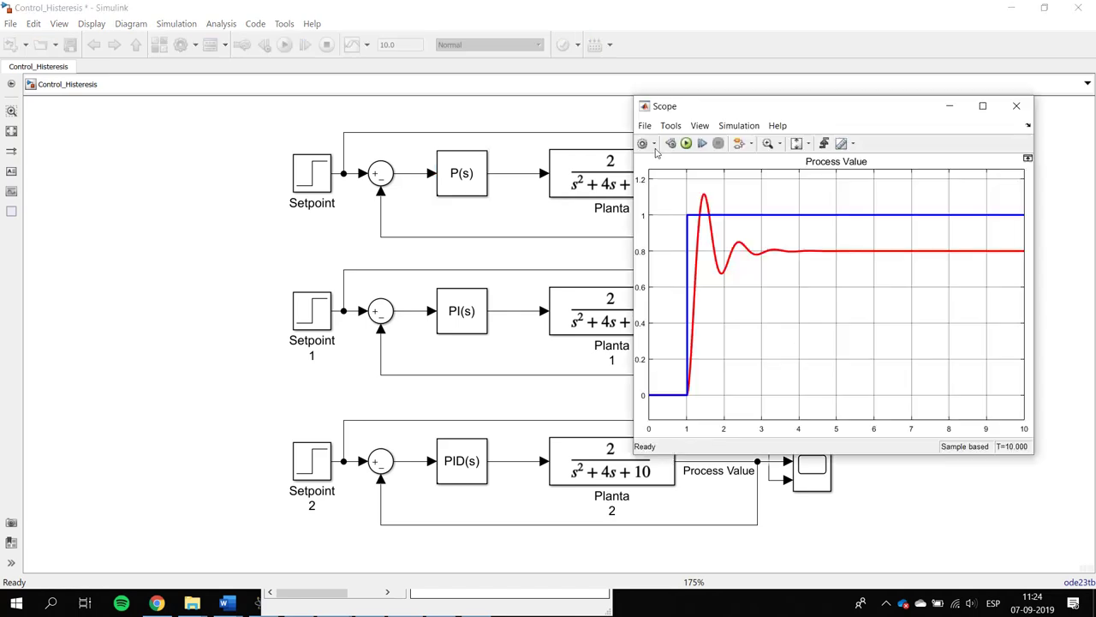
{"action": "left_click_drag", "start_coordinate": [747, 107], "coordinate": [117, 132]}
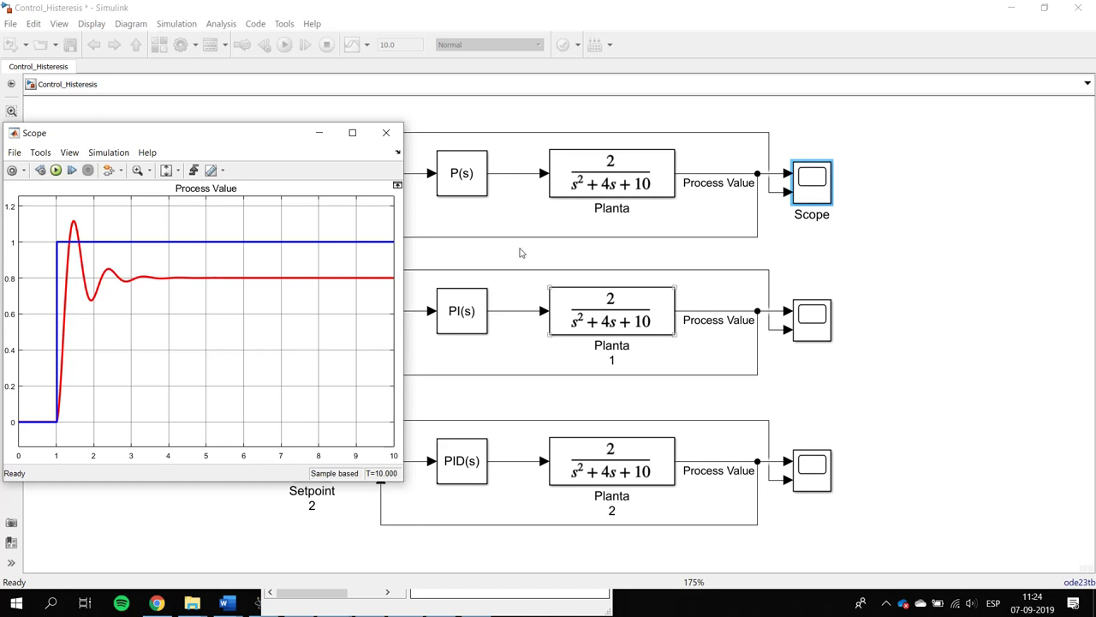
{"action": "left_click", "coordinate": [658, 267]}
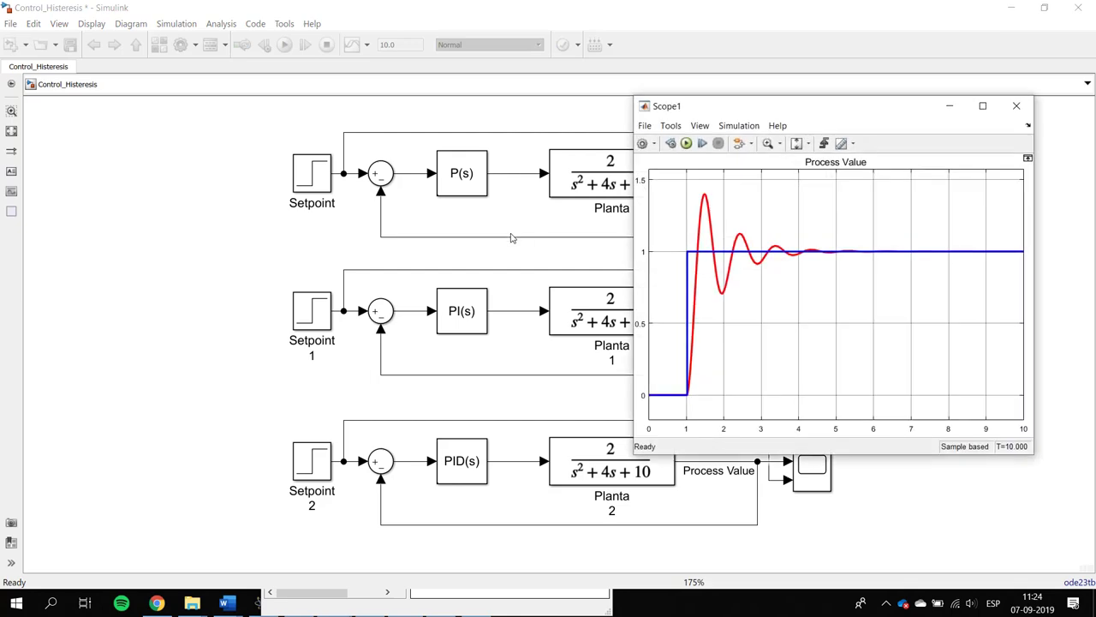
{"action": "left_click", "coordinate": [290, 481]}
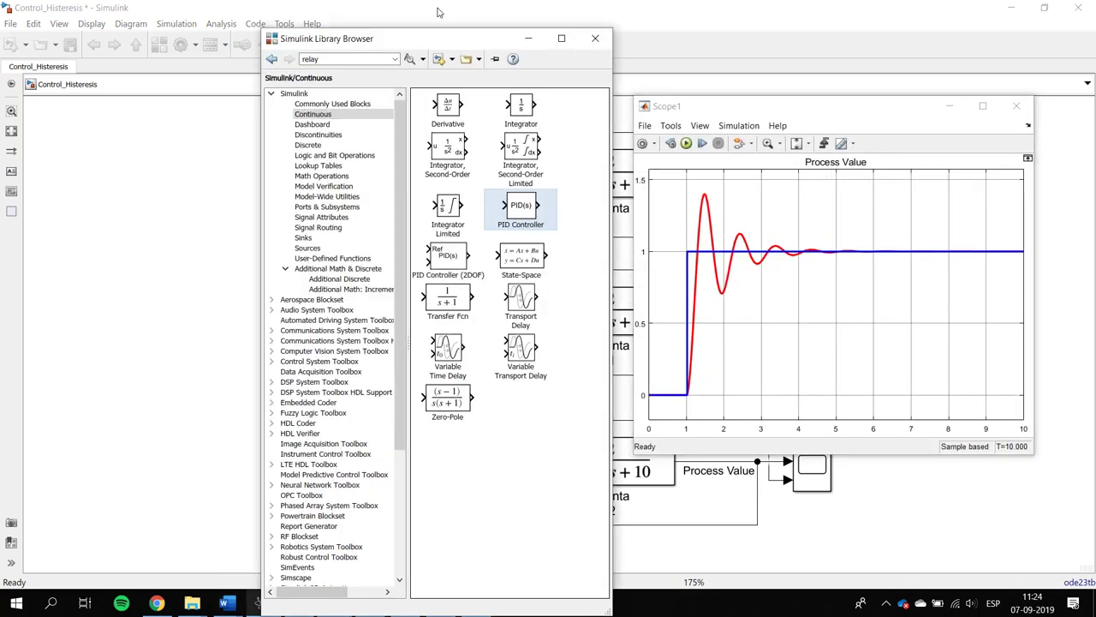
{"action": "left_click", "coordinate": [422, 36]}
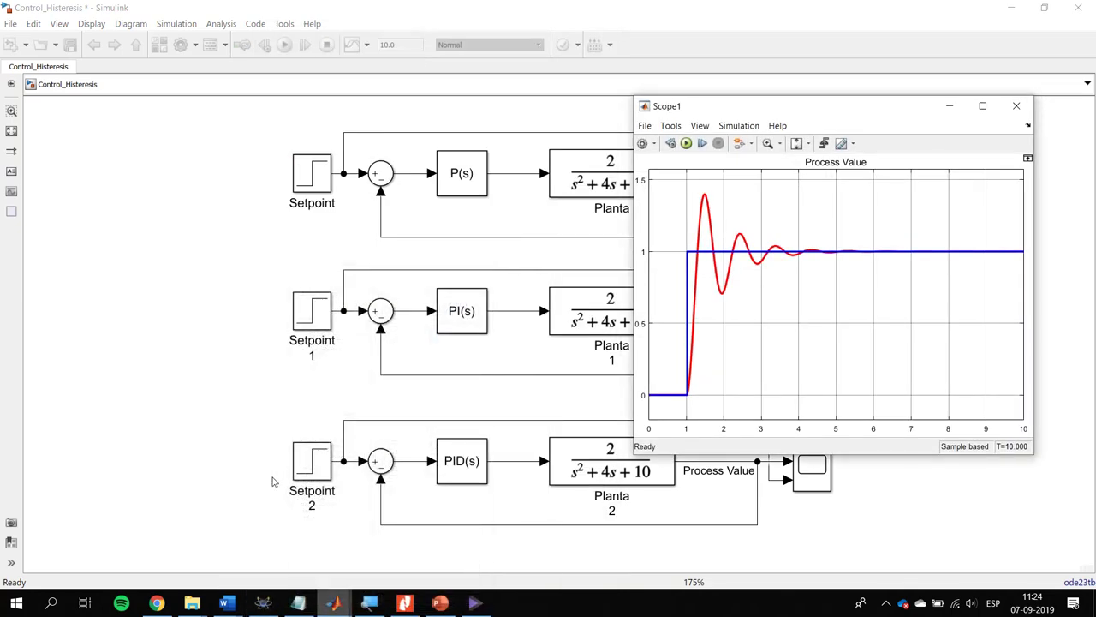
{"action": "mouse_move", "coordinate": [334, 602]}
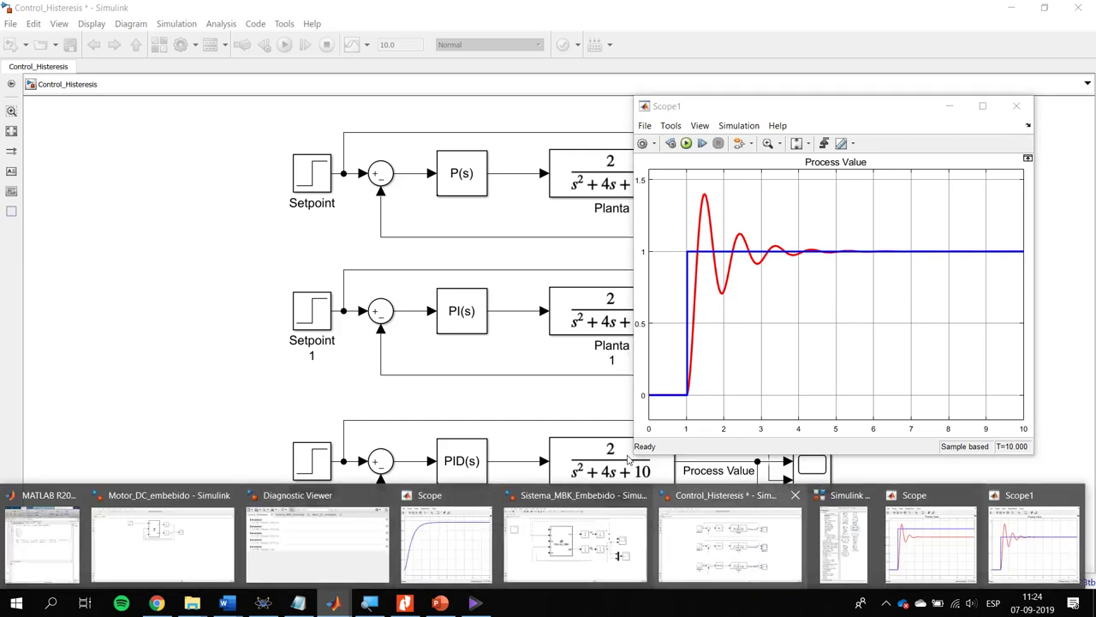
{"action": "left_click", "coordinate": [938, 542]}
{"action": "left_click_drag", "start_coordinate": [641, 106], "coordinate": [426, 107]}
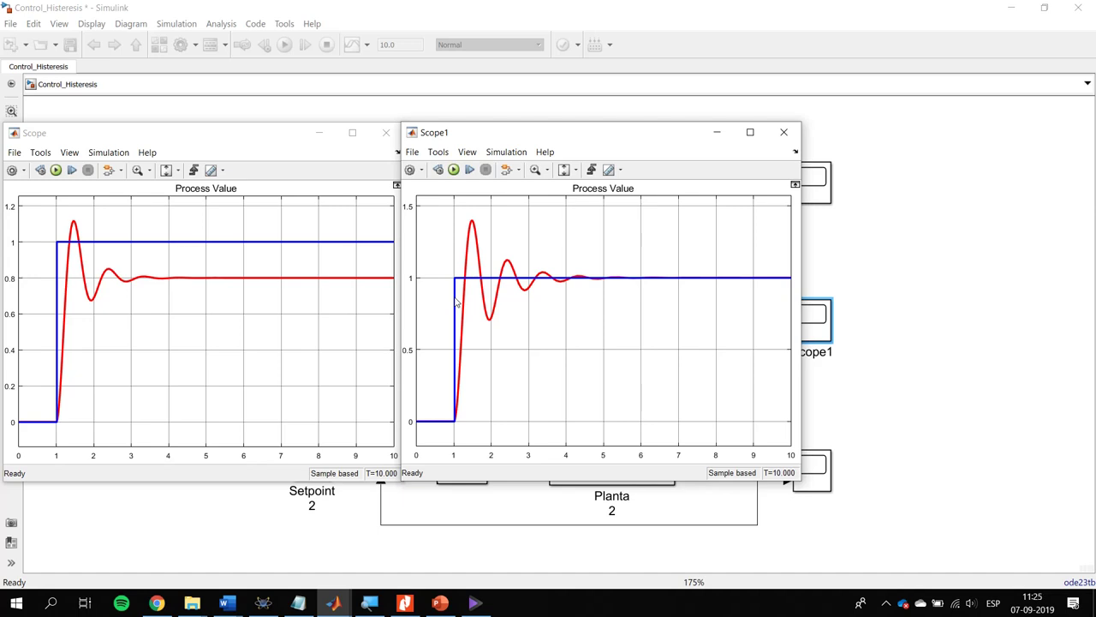
- Open the PID loop's Scope2 plot and bring the P and PI loops' Scope plots back in front of the model
{"action": "left_click", "coordinate": [875, 473]}
{"action": "double_click", "coordinate": [823, 472]}
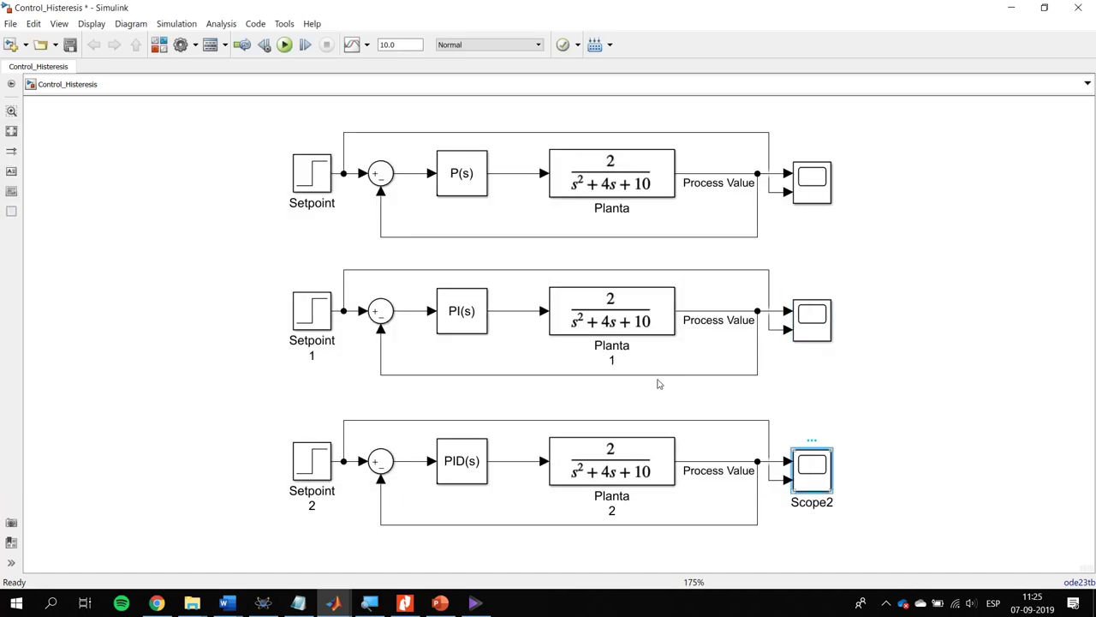
{"action": "left_click_drag", "start_coordinate": [644, 91], "coordinate": [695, 110]}
{"action": "key", "text": "alt+Tab"}
{"action": "key", "text": "Tab"}
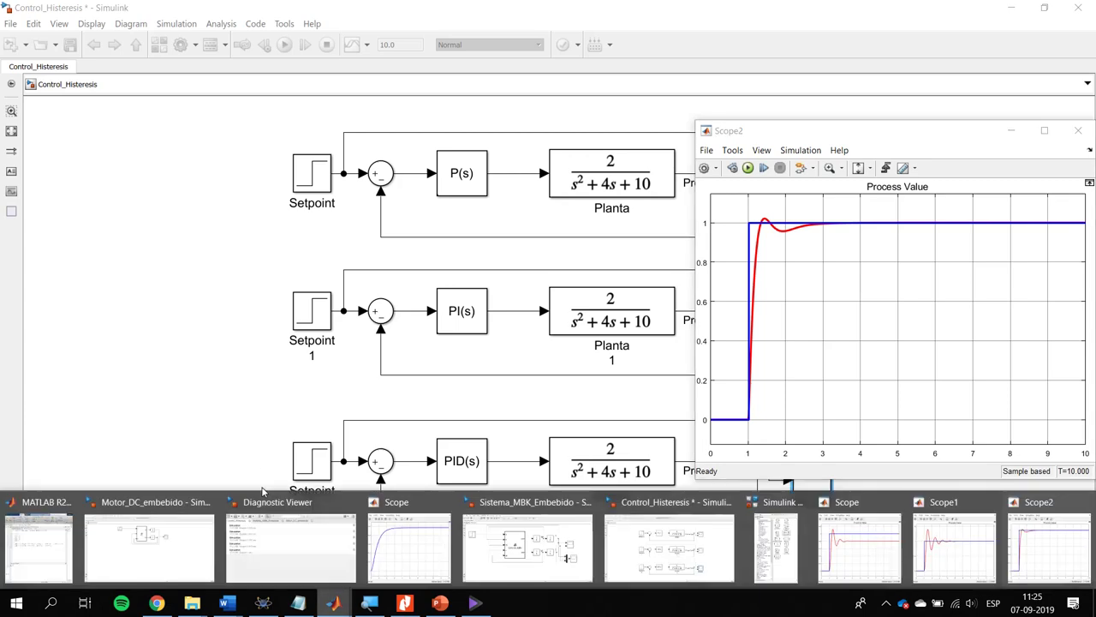
{"action": "key", "text": "Tab"}
{"action": "key", "text": "Tab"}
{"action": "key", "text": "Tab"}
{"action": "key", "text": "alt+Tab"}
{"action": "key", "text": "Tab"}
{"action": "key", "text": "Tab"}
{"action": "key", "text": "Tab"}
{"action": "key", "text": "Tab"}
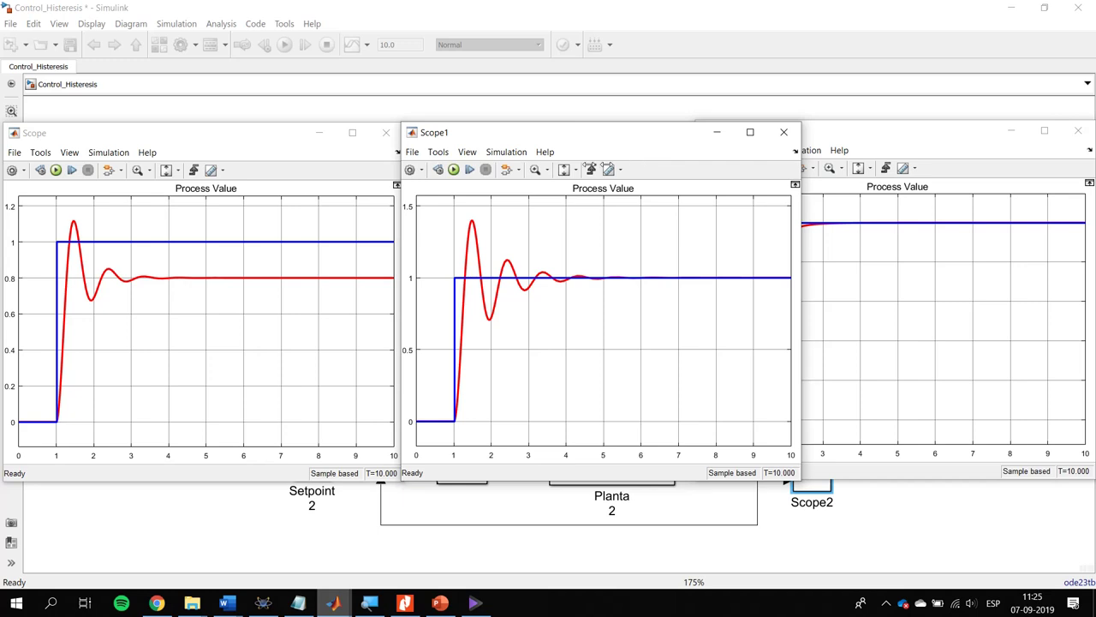
- Narrow and arrange the three Scope windows so the P, PI and PID responses fit side by side without overlapping
{"action": "left_click", "coordinate": [313, 198]}
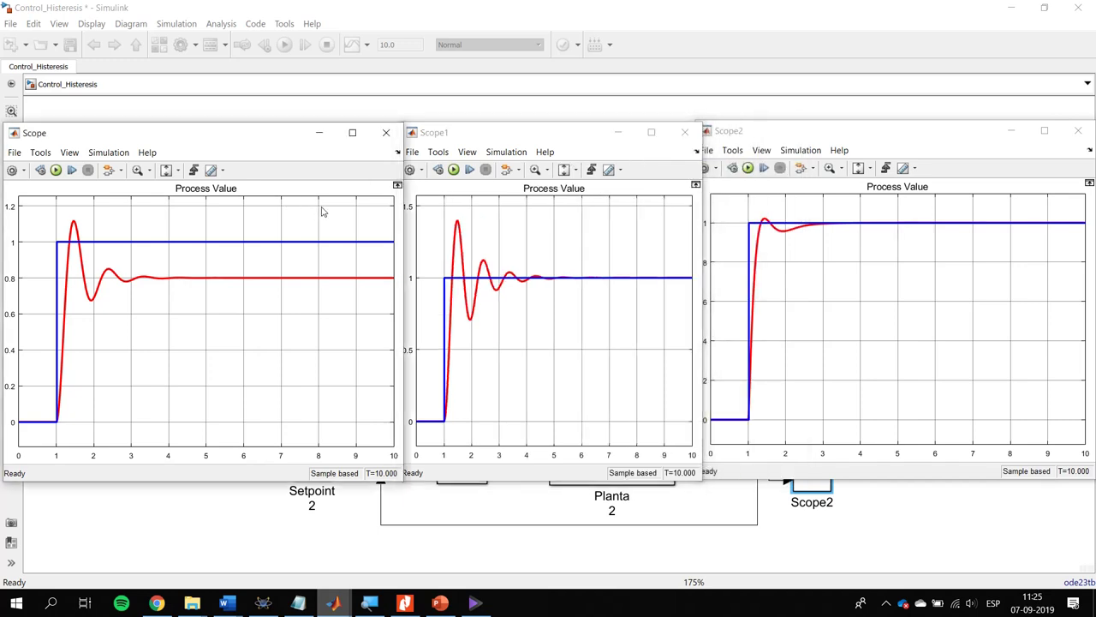
{"action": "left_click_drag", "start_coordinate": [325, 208], "coordinate": [274, 213]}
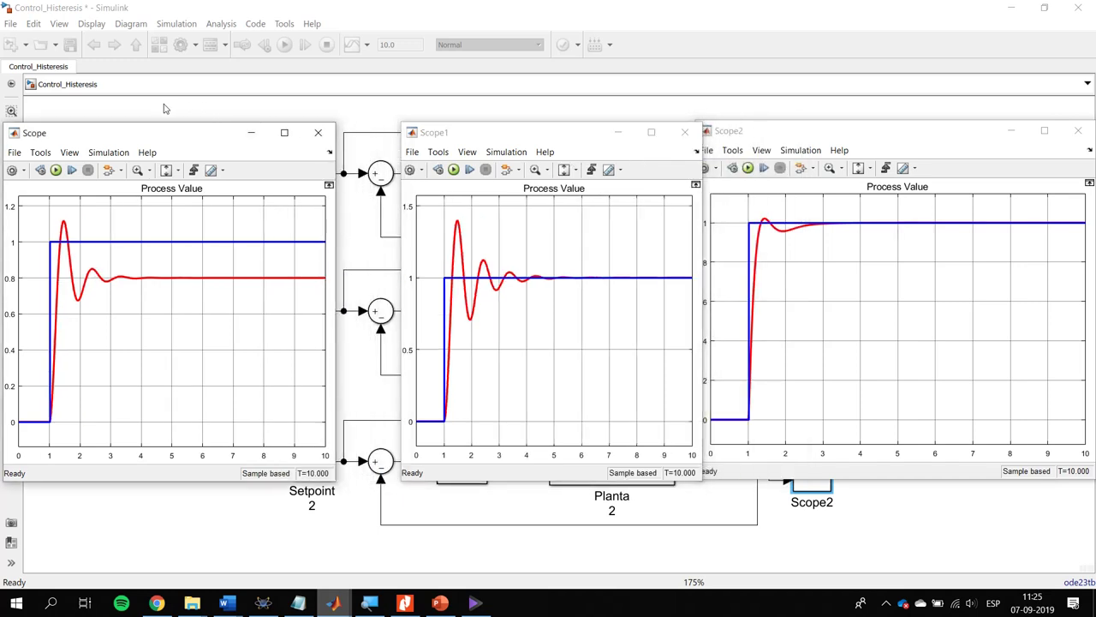
{"action": "left_click_drag", "start_coordinate": [585, 137], "coordinate": [548, 137]}
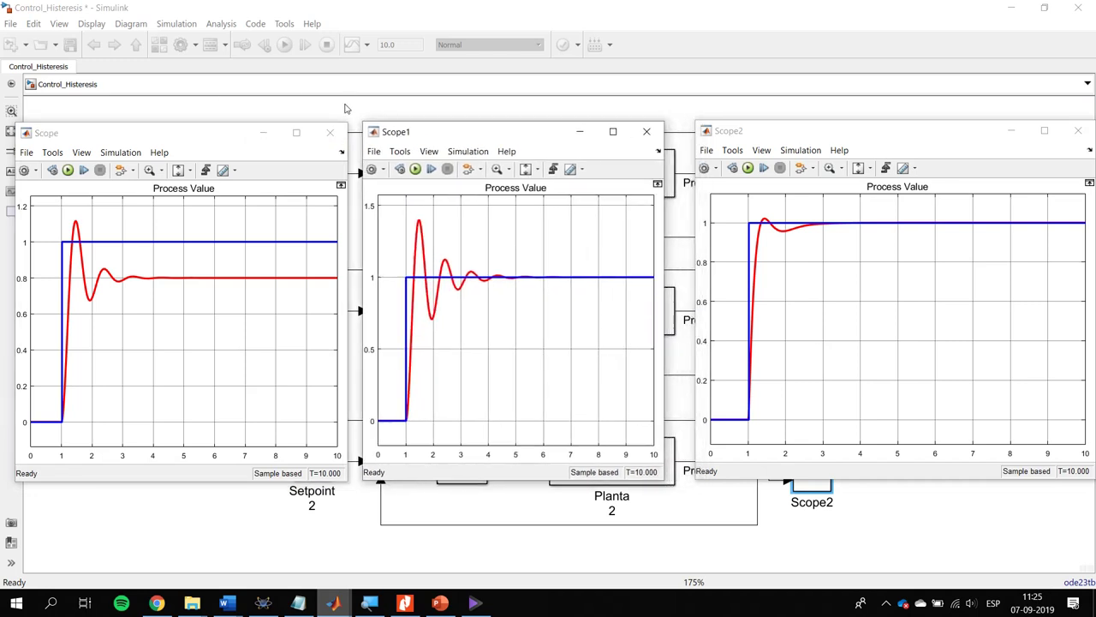
{"action": "left_click_drag", "start_coordinate": [695, 172], "coordinate": [771, 171]}
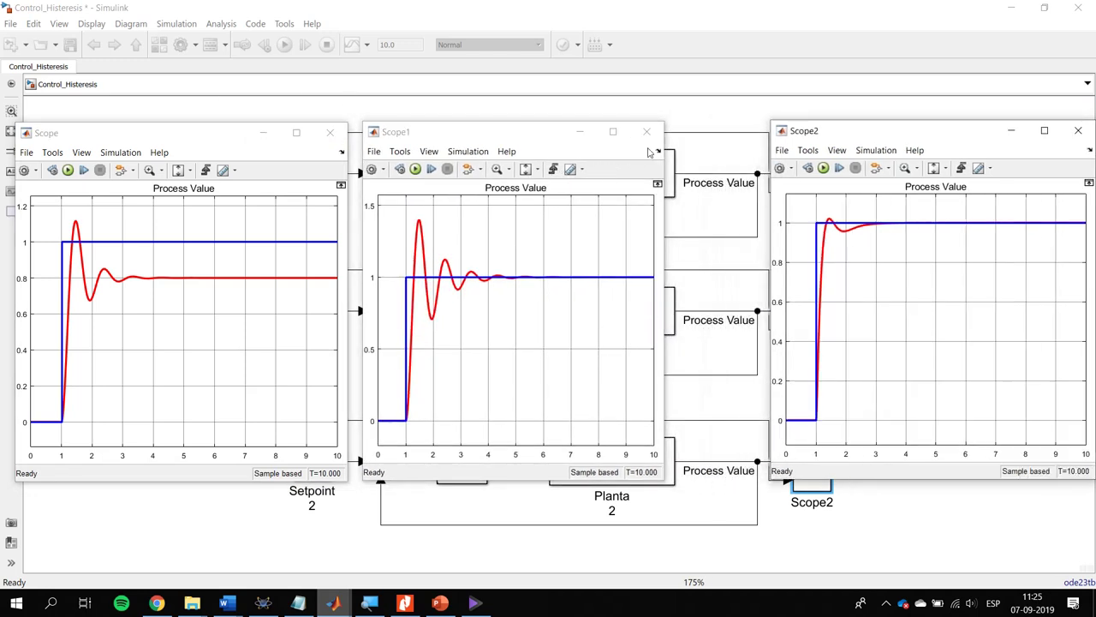
{"action": "left_click_drag", "start_coordinate": [695, 112], "coordinate": [610, 106]}
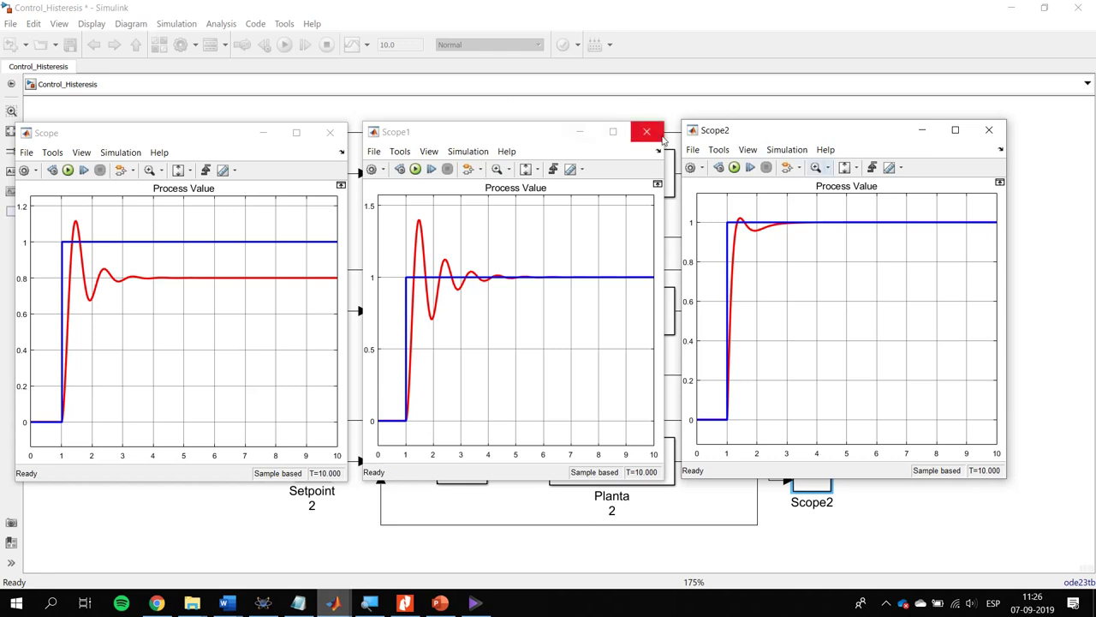
- Return to the model and shift the PI and PID control loops upward to tighten the gaps between the loops
{"action": "left_click", "coordinate": [581, 10]}
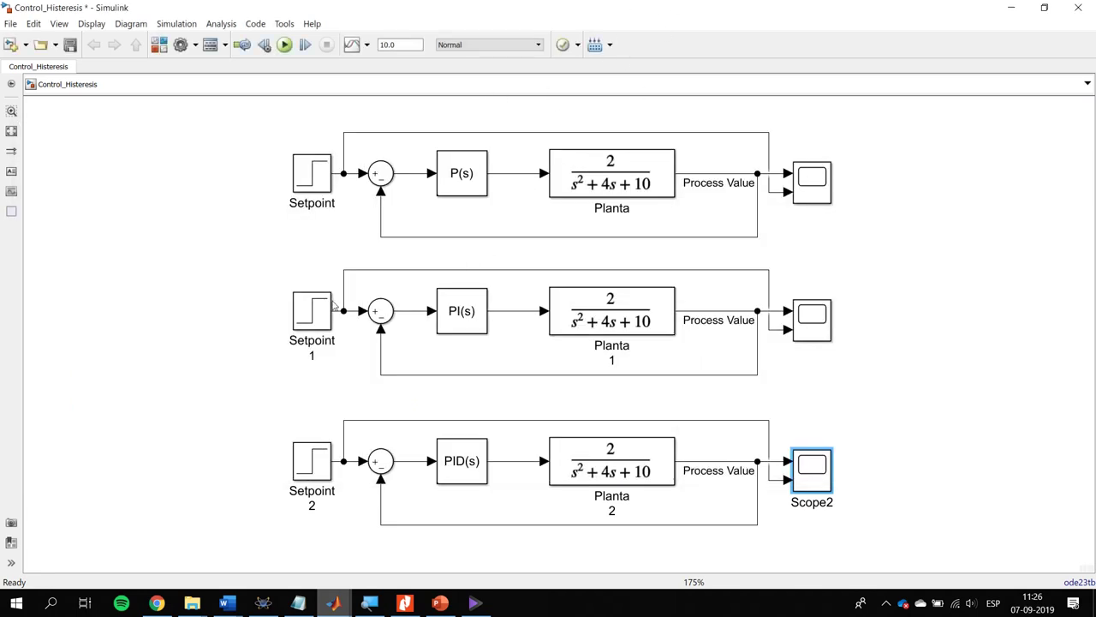
{"action": "left_click_drag", "start_coordinate": [249, 398], "coordinate": [864, 538]}
{"action": "left_click_drag", "start_coordinate": [652, 435], "coordinate": [648, 489]}
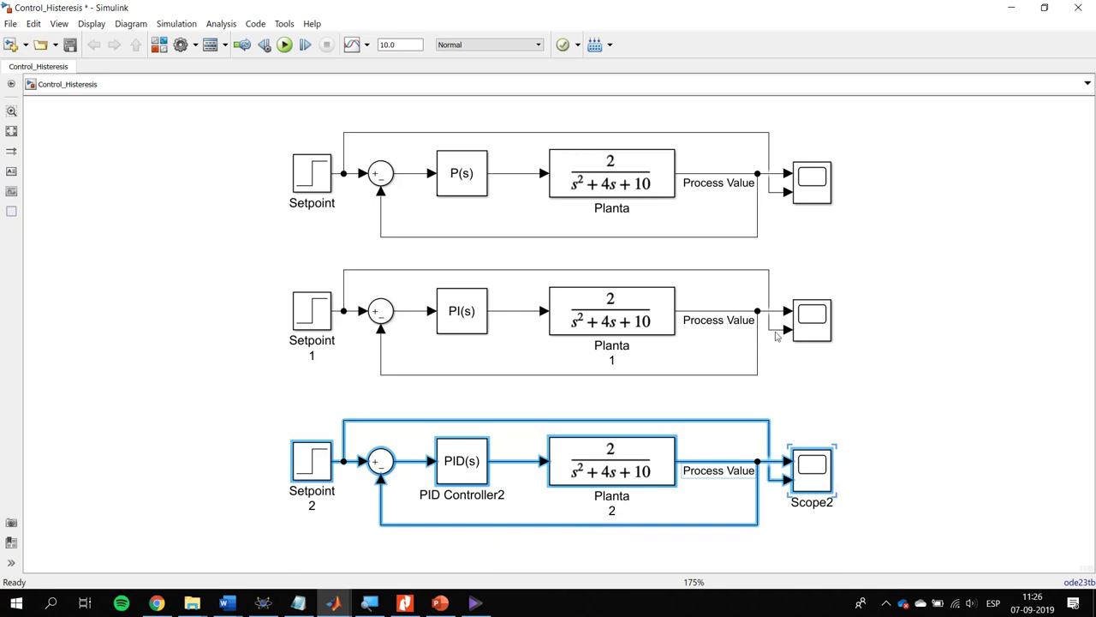
{"action": "left_click_drag", "start_coordinate": [648, 382], "coordinate": [648, 360]}
{"action": "left_click_drag", "start_coordinate": [871, 541], "coordinate": [249, 254]}
{"action": "key", "text": "Up"}
{"action": "key", "text": "Up"}
{"action": "key", "text": "Up"}
{"action": "key", "text": "Up"}
{"action": "key", "text": "Up"}
{"action": "key", "text": "Up"}
{"action": "key", "text": "Up"}
{"action": "key", "text": "Up"}
{"action": "key", "text": "Up"}
{"action": "key", "text": "Up"}
{"action": "key", "text": "Up"}
{"action": "key", "text": "Up"}
- Duplicate the entire PID control loop and place the copy directly below the original loop
{"action": "left_click_drag", "start_coordinate": [906, 530], "coordinate": [284, 368]}
{"action": "left_click_drag", "start_coordinate": [304, 467], "coordinate": [298, 543]}
{"action": "mouse_move", "coordinate": [237, 429]}
{"action": "left_mouse_down"}
{"action": "mouse_move", "coordinate": [232, 450]}
{"action": "mouse_move", "coordinate": [244, 424]}
{"action": "mouse_move", "coordinate": [245, 437]}
{"action": "left_mouse_up"}
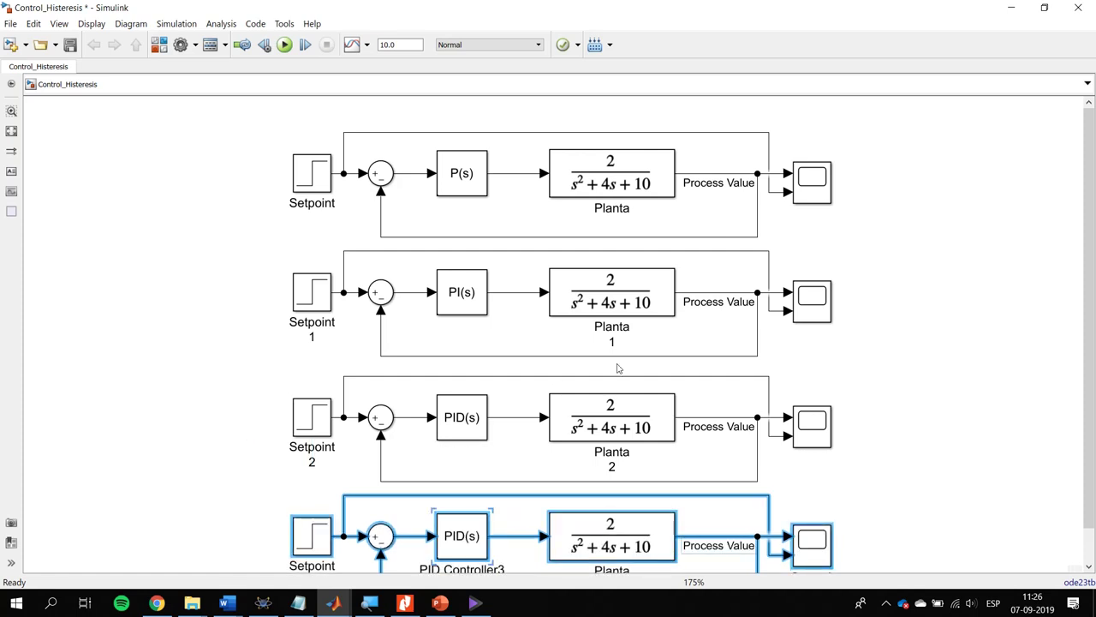
{"action": "left_click", "coordinate": [780, 340]}
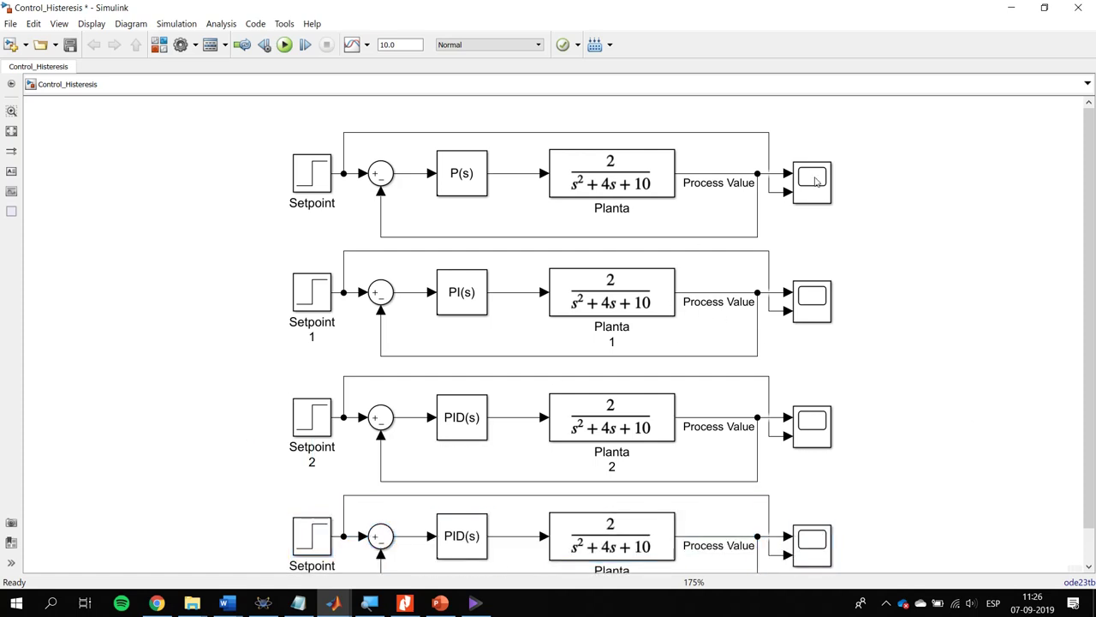
{"action": "scroll", "coordinate": [874, 253], "scroll_direction": "down", "scroll_amount": 1}
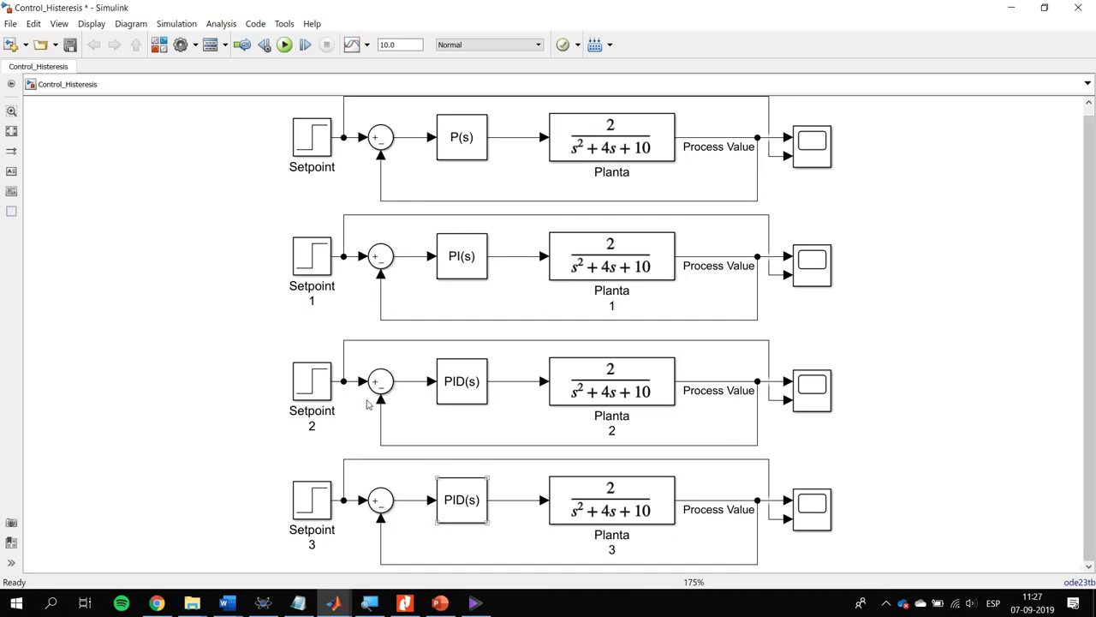
- Set the controller type of the copied loop's PID Controller3 block to PD and apply the change
{"action": "double_click", "coordinate": [461, 500]}
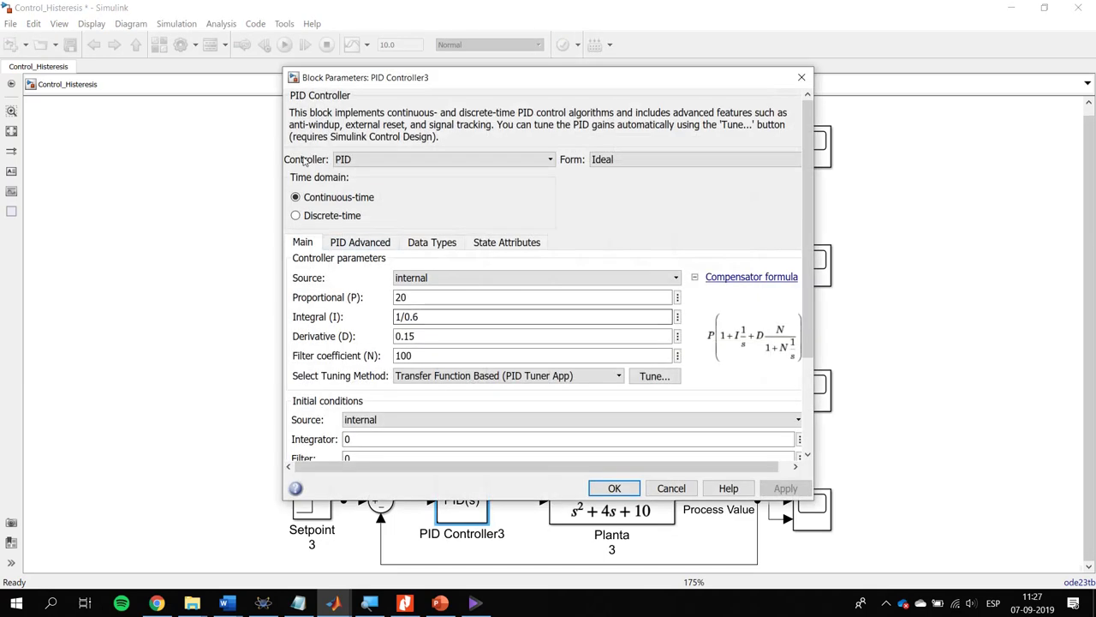
{"action": "left_click", "coordinate": [336, 159]}
{"action": "left_click", "coordinate": [341, 197]}
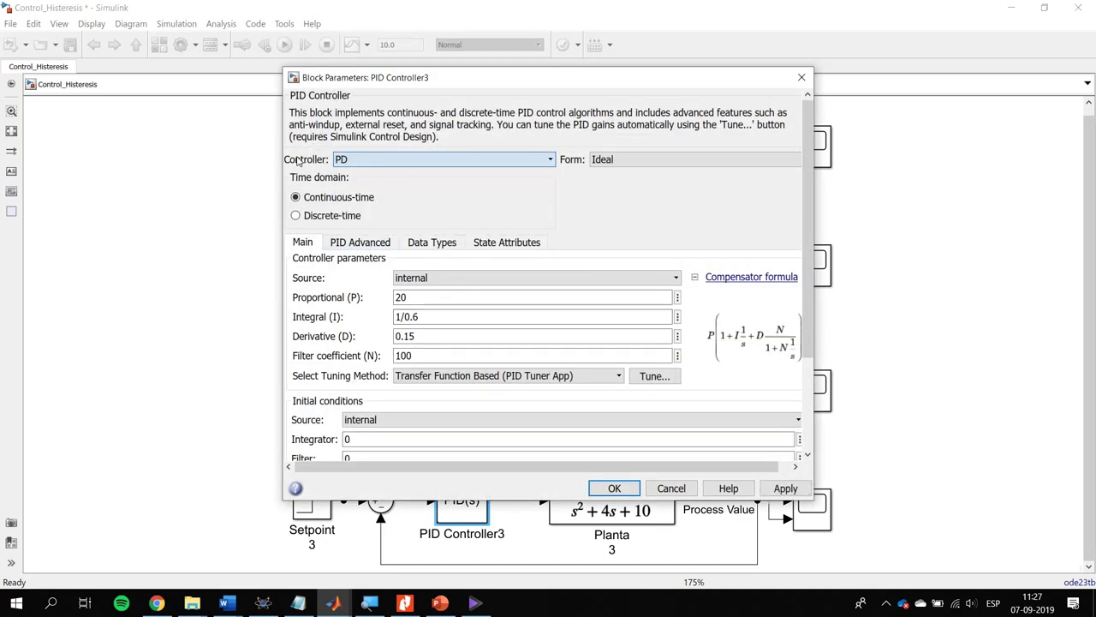
{"action": "left_click", "coordinate": [785, 488]}
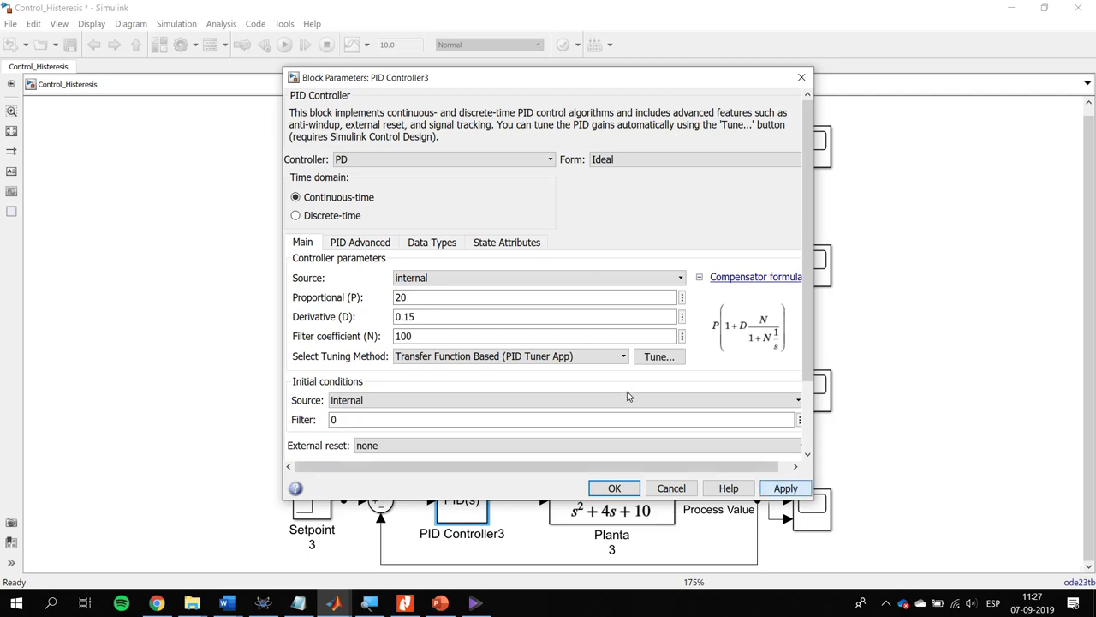
{"action": "left_click", "coordinate": [614, 488]}
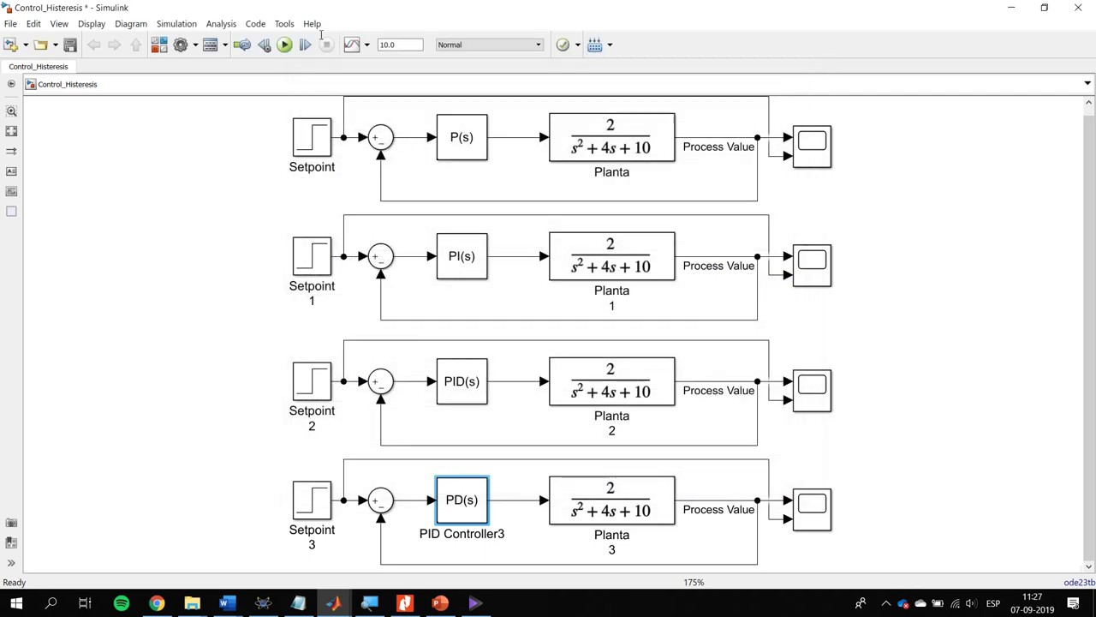
- Run the simulation, compare the P and PD loops' Scope plots side by side, and minimize both plots
{"action": "left_click", "coordinate": [285, 45]}
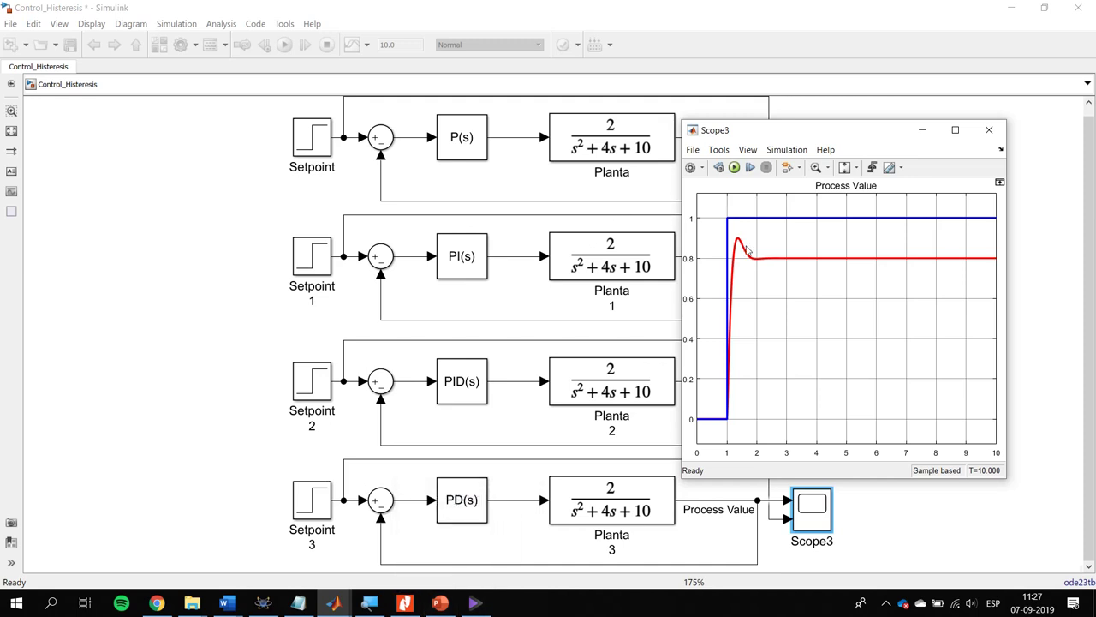
{"action": "mouse_move", "coordinate": [335, 603]}
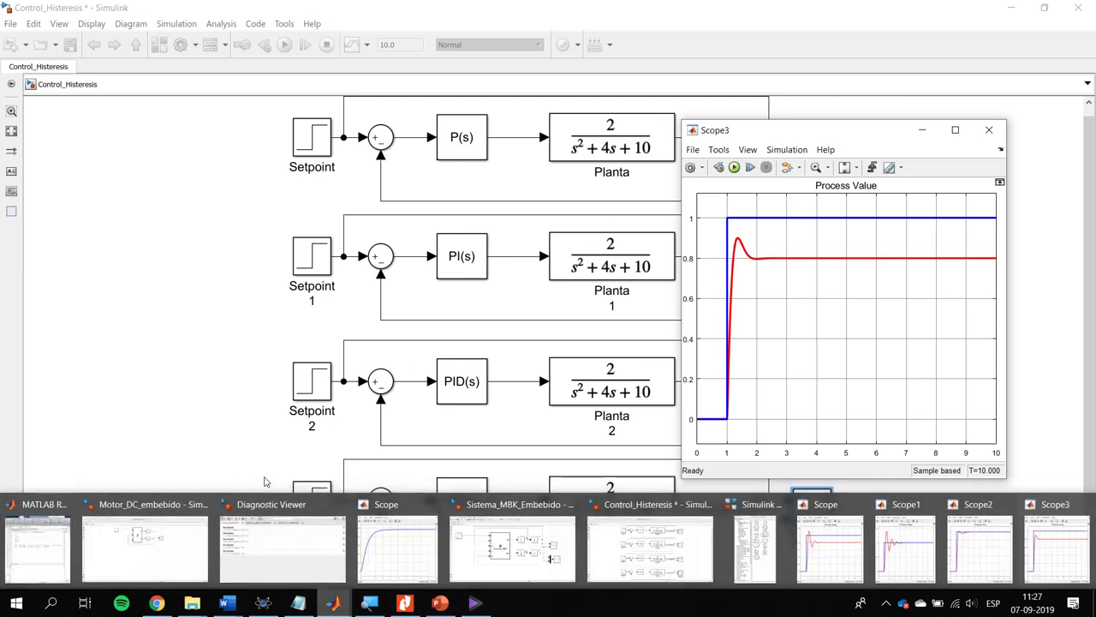
{"action": "mouse_move", "coordinate": [827, 544]}
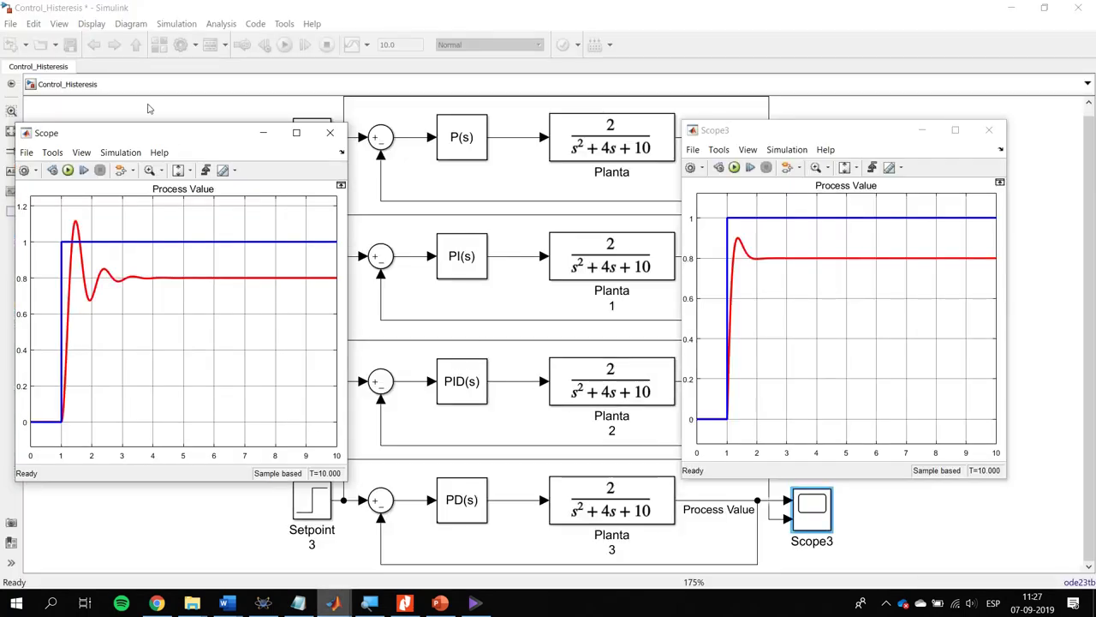
{"action": "left_click_drag", "start_coordinate": [147, 108], "coordinate": [408, 106]}
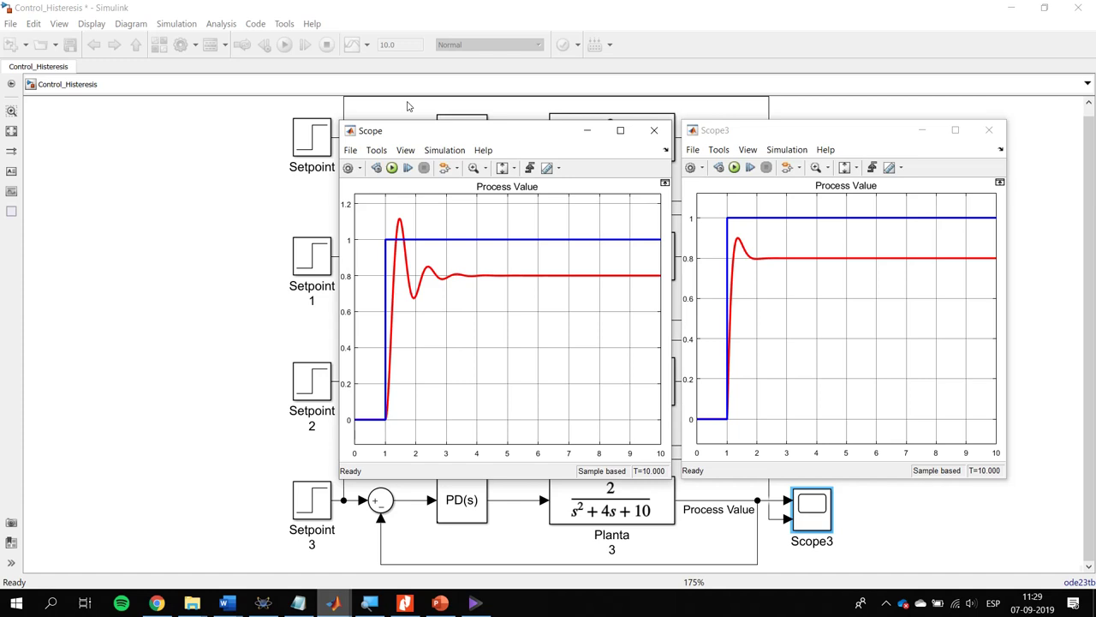
{"action": "left_click", "coordinate": [586, 130]}
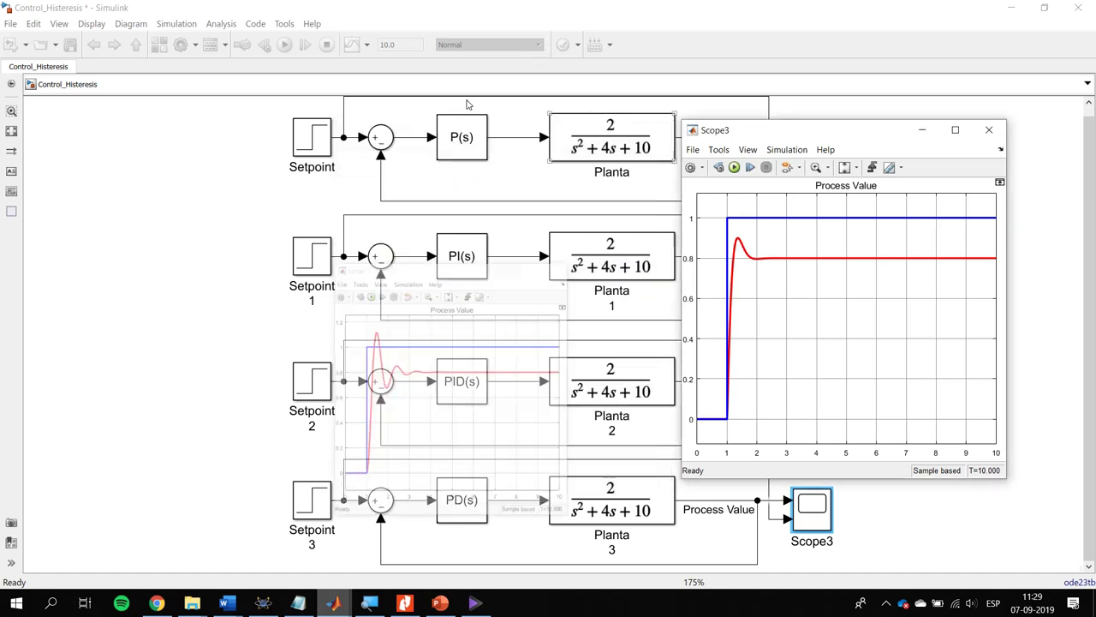
{"action": "left_click", "coordinate": [921, 129]}
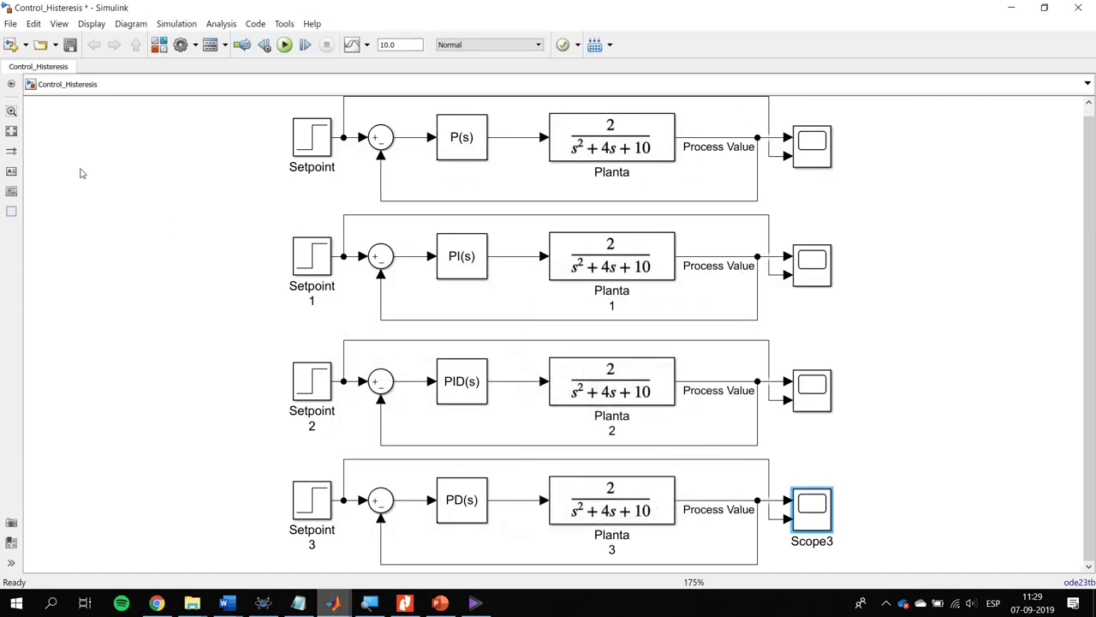